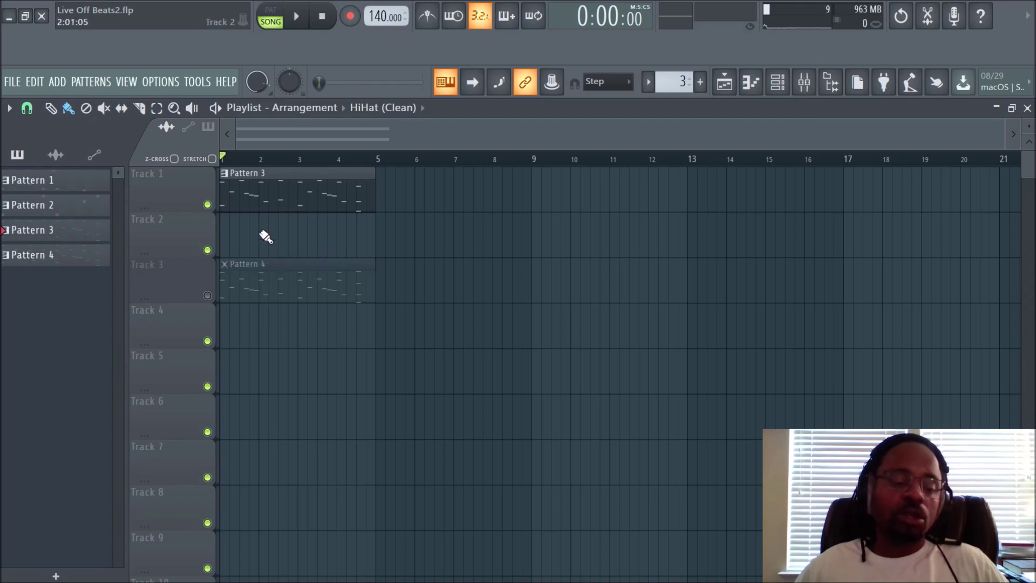
- Open Pattern 3 from the playlist in the piano roll and look over its Circle2 notes from bar 1
{"action": "double_click", "coordinate": [288, 196]}
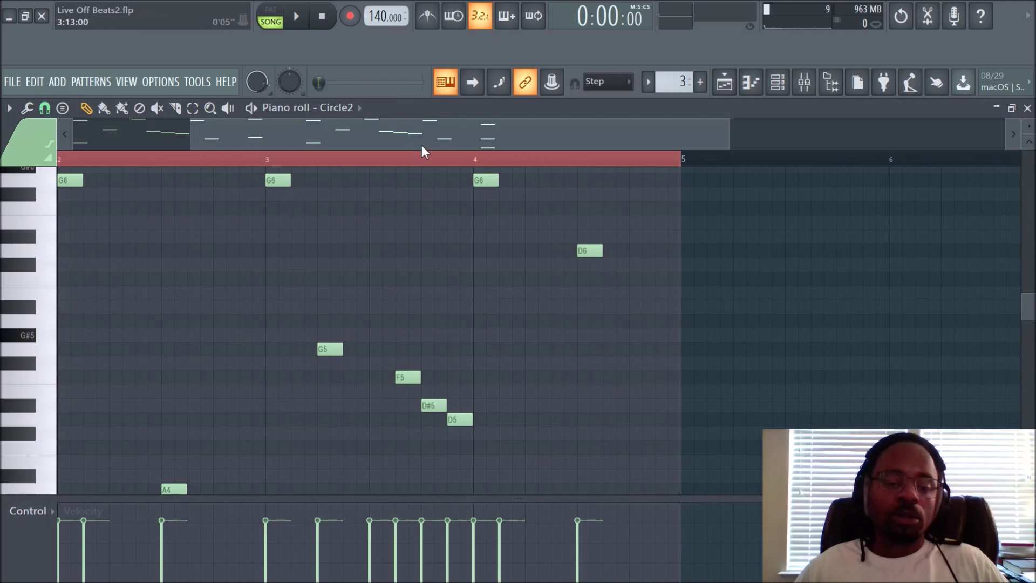
{"action": "scroll", "coordinate": [226, 175], "scroll_direction": "left", "scroll_amount": 2}
{"action": "scroll", "coordinate": [371, 237], "scroll_direction": "down", "scroll_amount": 5}
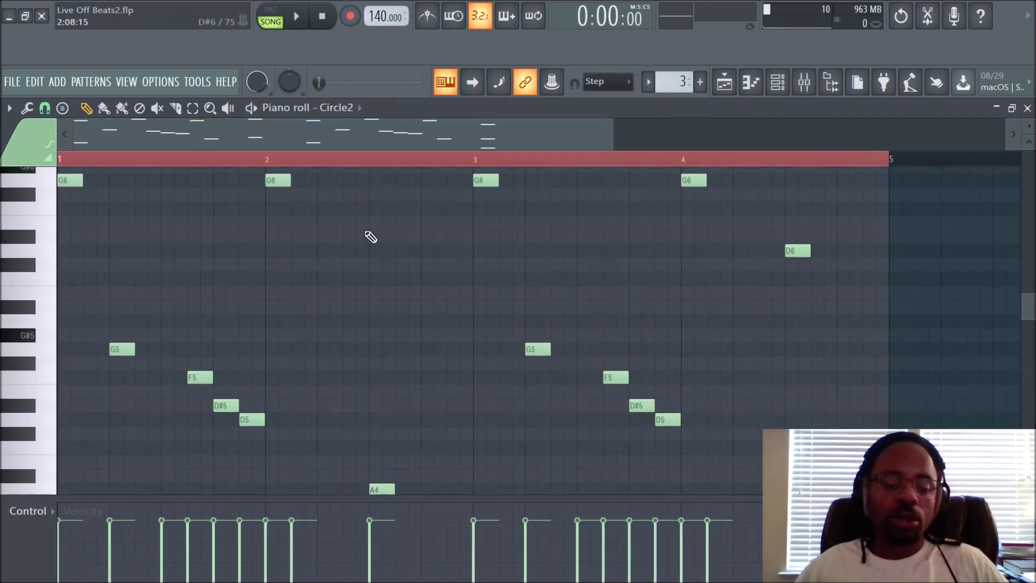
{"action": "scroll", "coordinate": [371, 236], "scroll_direction": "up", "scroll_amount": 6}
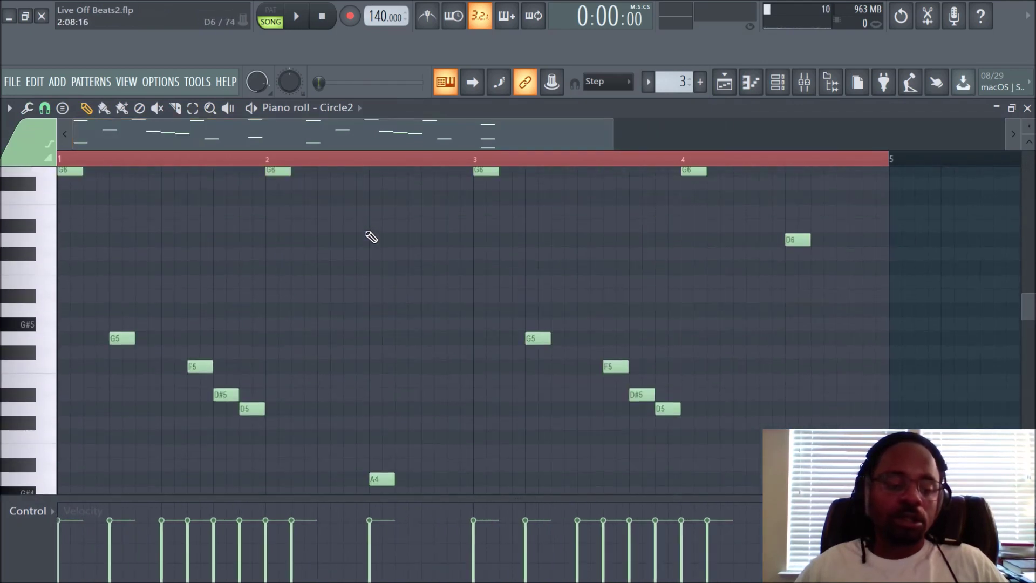
{"action": "scroll", "coordinate": [371, 237], "scroll_direction": "down", "scroll_amount": 1}
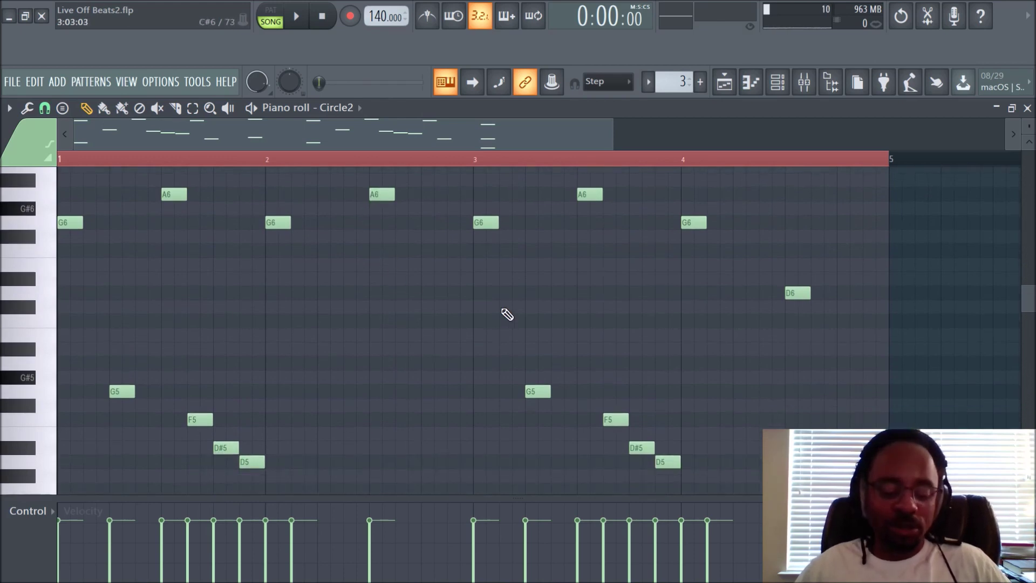
- Play the melody from the start, viewing its high and low notes, and stop playback
{"action": "key", "text": "space"}
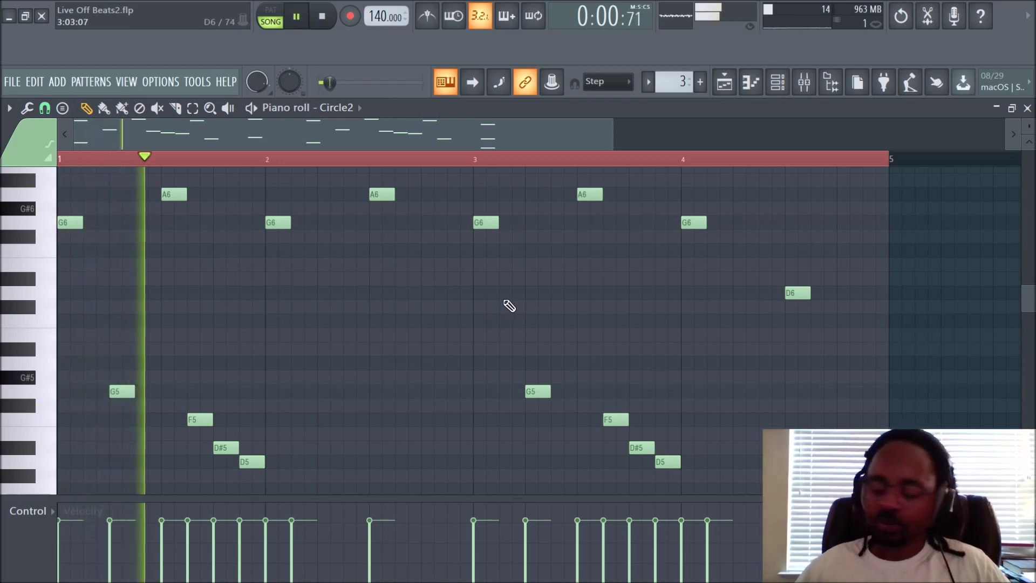
{"action": "scroll", "coordinate": [509, 161], "scroll_direction": "down", "scroll_amount": 1}
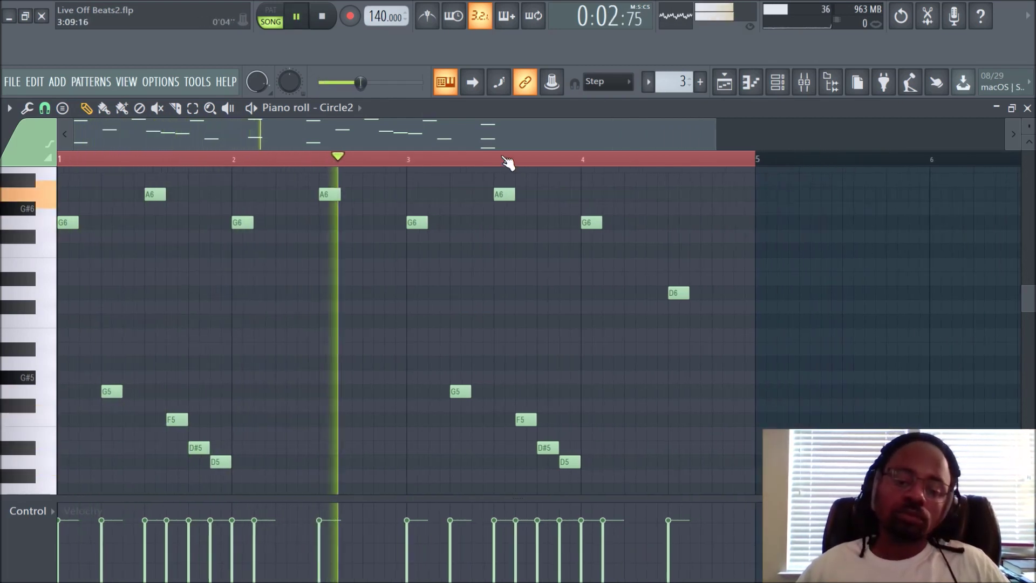
{"action": "scroll", "coordinate": [617, 272], "scroll_direction": "down", "scroll_amount": 2}
{"action": "scroll", "coordinate": [617, 271], "scroll_direction": "down", "scroll_amount": 1}
{"action": "scroll", "coordinate": [617, 272], "scroll_direction": "up", "scroll_amount": 2}
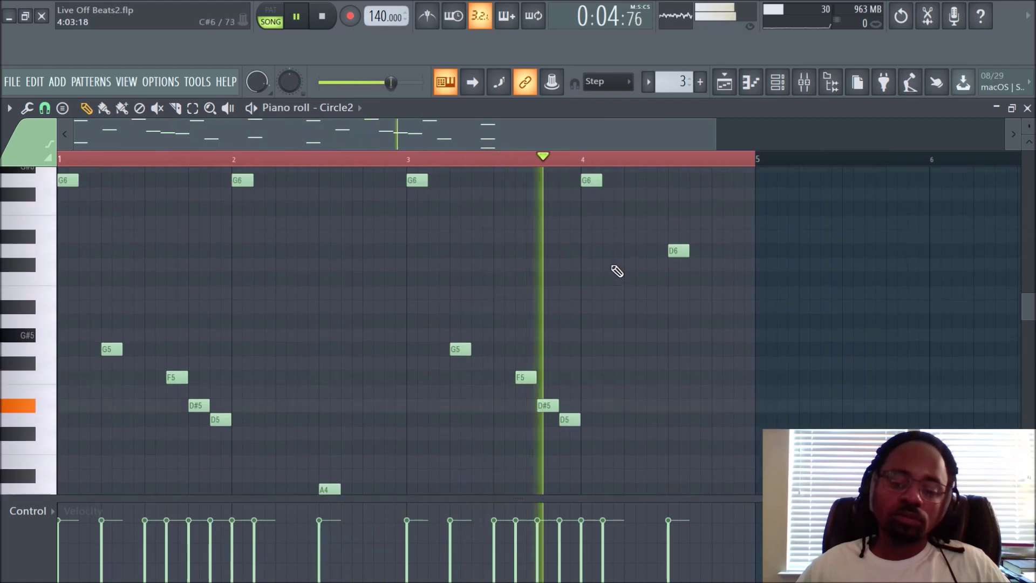
{"action": "scroll", "coordinate": [617, 271], "scroll_direction": "down", "scroll_amount": 1}
{"action": "key", "text": "space"}
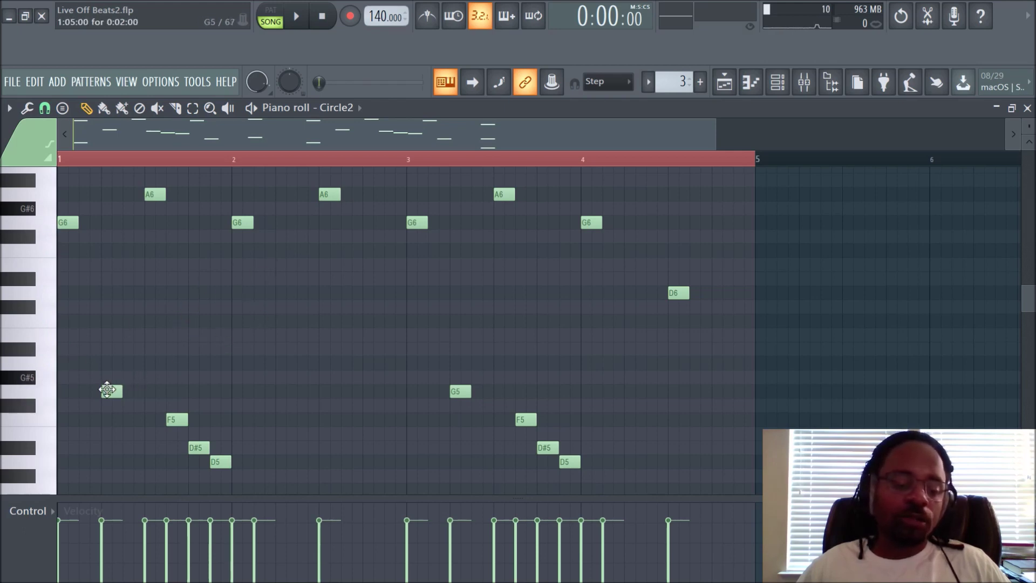
- Audition the melody's first high note, G6, on the piano keyboard
{"action": "left_click", "coordinate": [54, 227]}
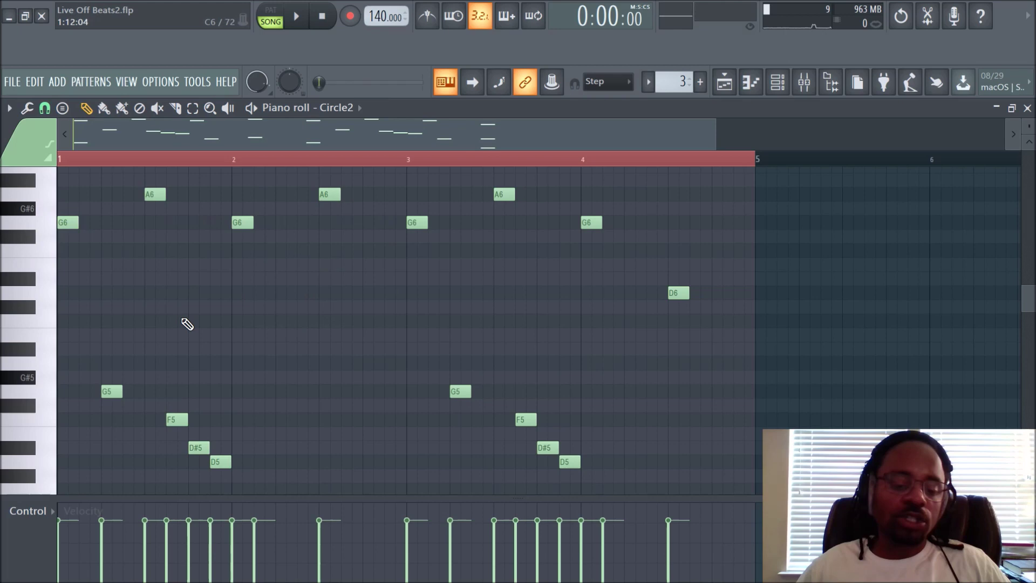
{"action": "left_click", "coordinate": [47, 223]}
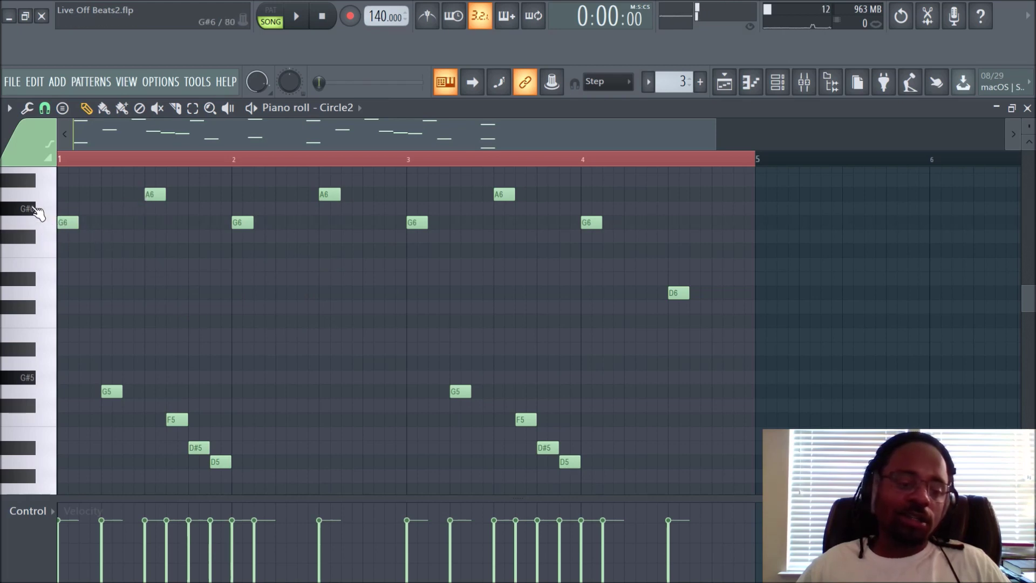
{"action": "left_click", "coordinate": [39, 227]}
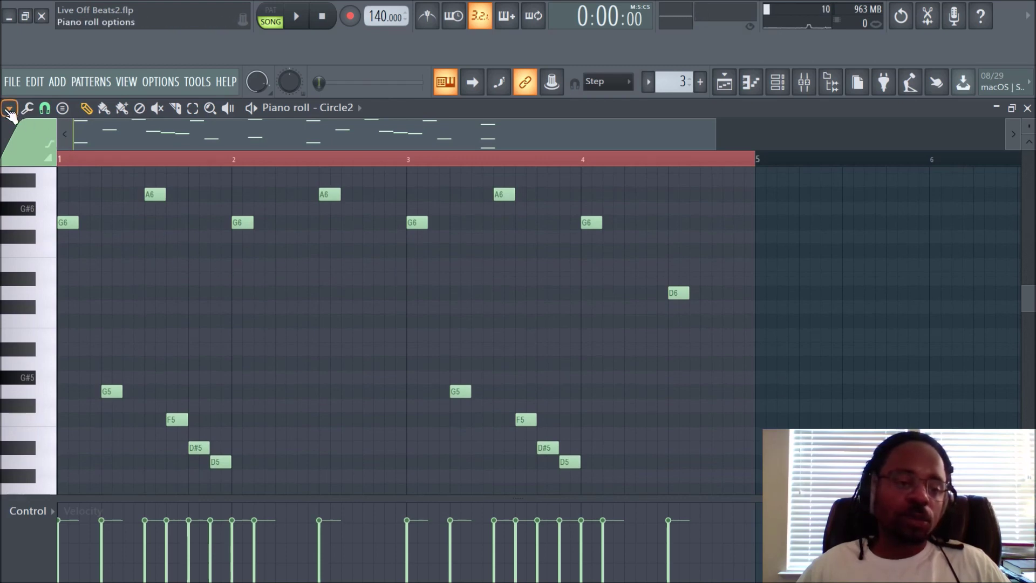
- Set the root note of the piano roll's scale highlighting to G
{"action": "left_click", "coordinate": [9, 109]}
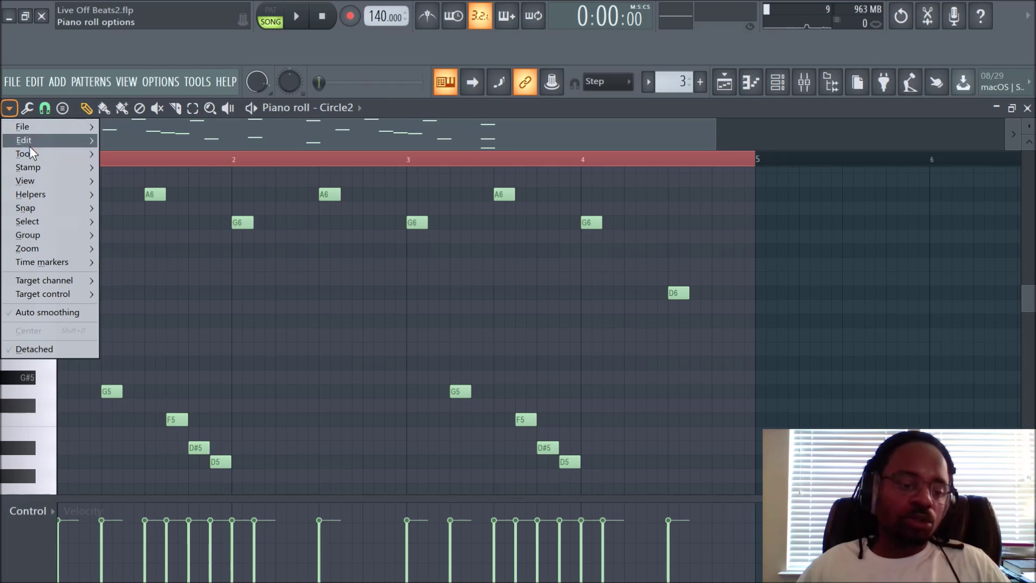
{"action": "mouse_move", "coordinate": [31, 195]}
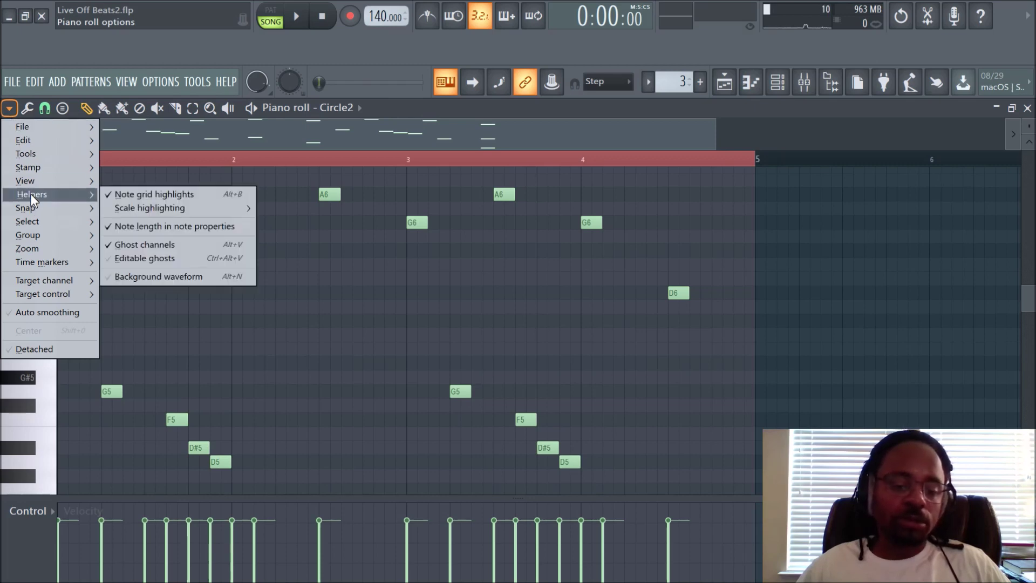
{"action": "mouse_move", "coordinate": [121, 208]}
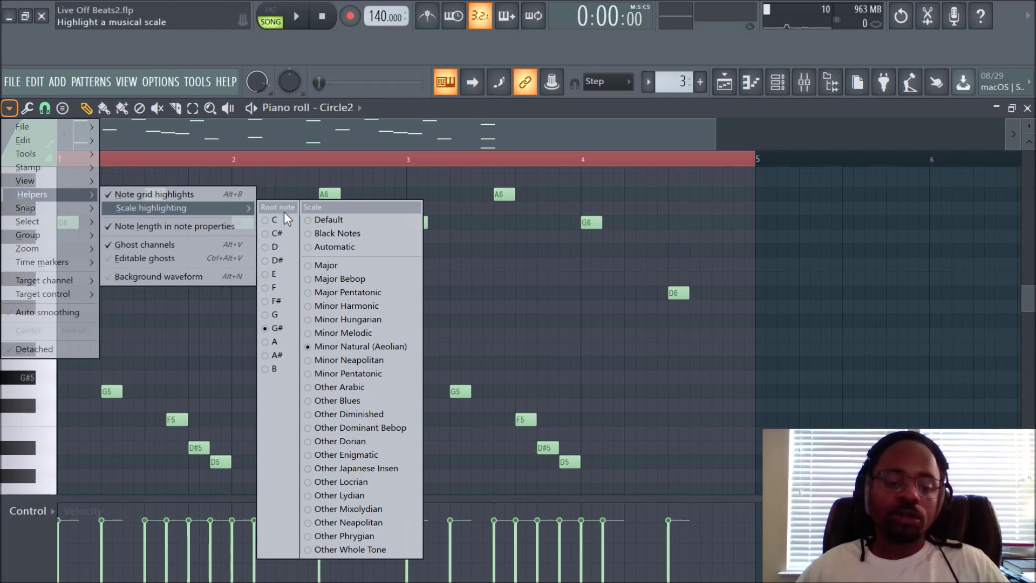
{"action": "left_click", "coordinate": [287, 318]}
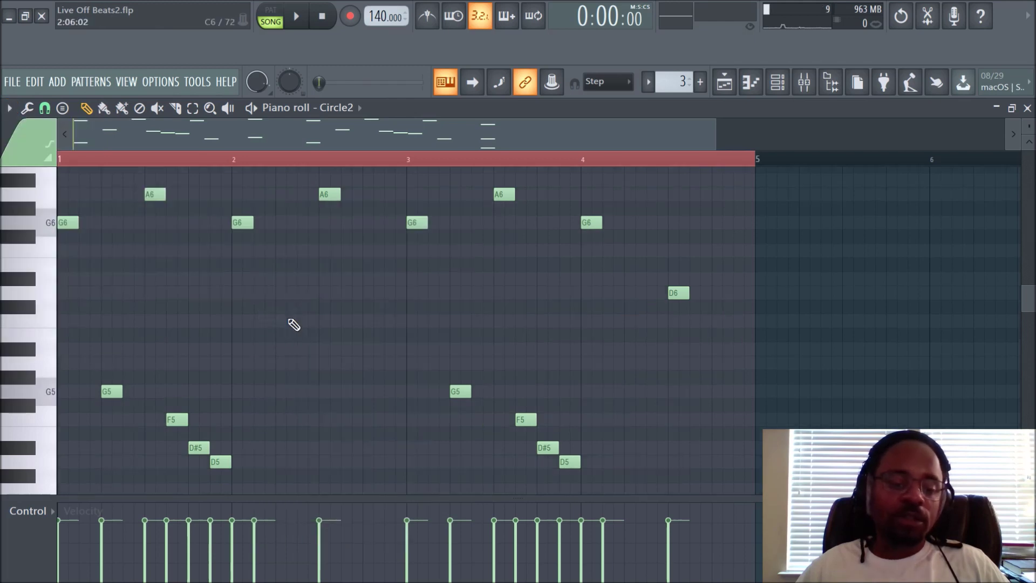
- Check the lower notes against the highlighted scale and review the scale highlighting options without changing them
{"action": "scroll", "coordinate": [294, 325], "scroll_direction": "down", "scroll_amount": 5}
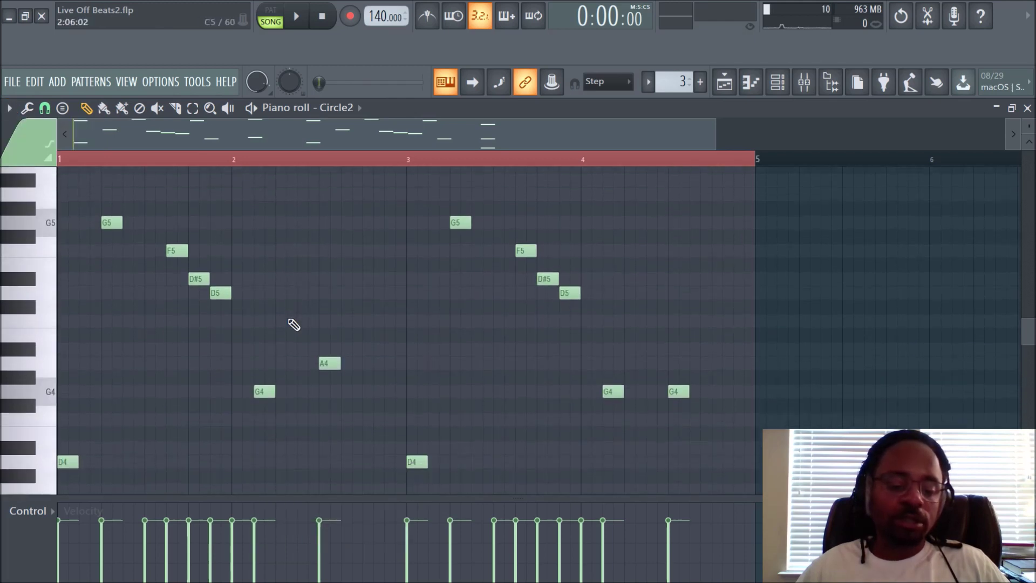
{"action": "scroll", "coordinate": [294, 324], "scroll_direction": "up", "scroll_amount": 2}
{"action": "left_click", "coordinate": [9, 108]}
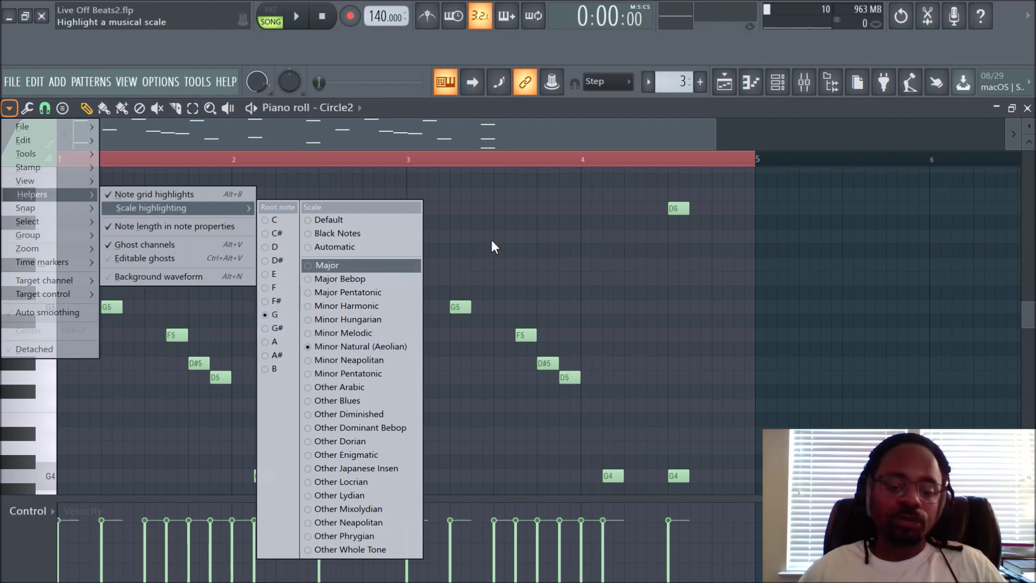
{"action": "left_click", "coordinate": [443, 244]}
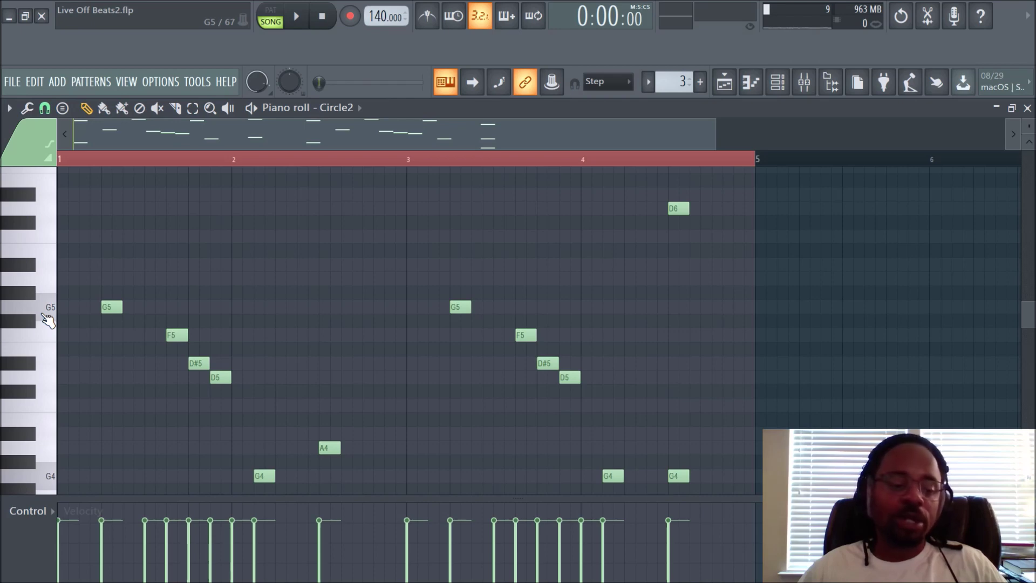
- Examine the highlighted G root keys on the piano keyboard across the octaves, from G3 up past G7
{"action": "scroll", "coordinate": [48, 317], "scroll_direction": "up", "scroll_amount": 2}
{"action": "scroll", "coordinate": [47, 318], "scroll_direction": "down", "scroll_amount": 2}
{"action": "scroll", "coordinate": [53, 379], "scroll_direction": "down", "scroll_amount": 2}
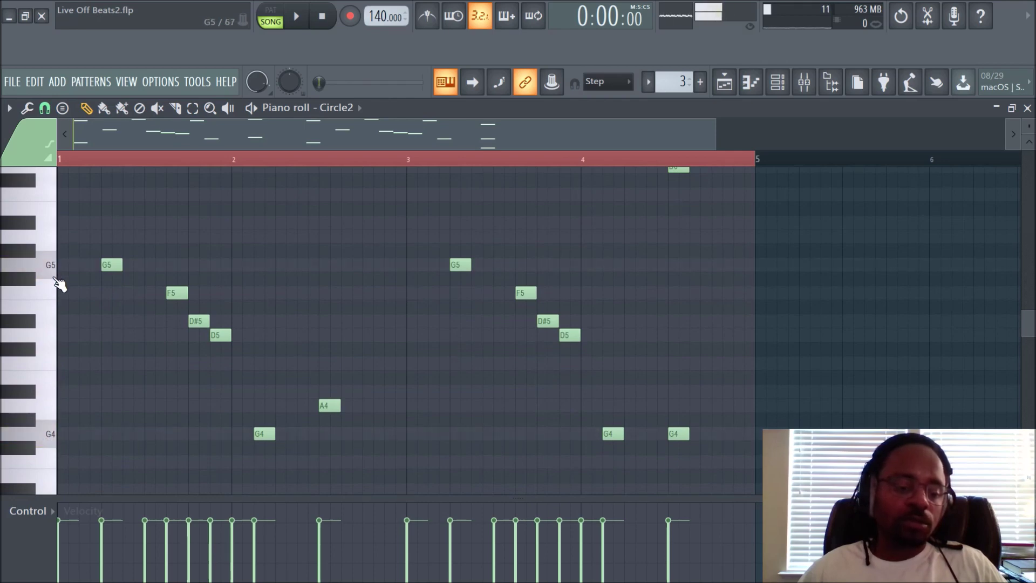
{"action": "scroll", "coordinate": [59, 279], "scroll_direction": "up", "scroll_amount": 3}
{"action": "scroll", "coordinate": [97, 431], "scroll_direction": "down", "scroll_amount": 4}
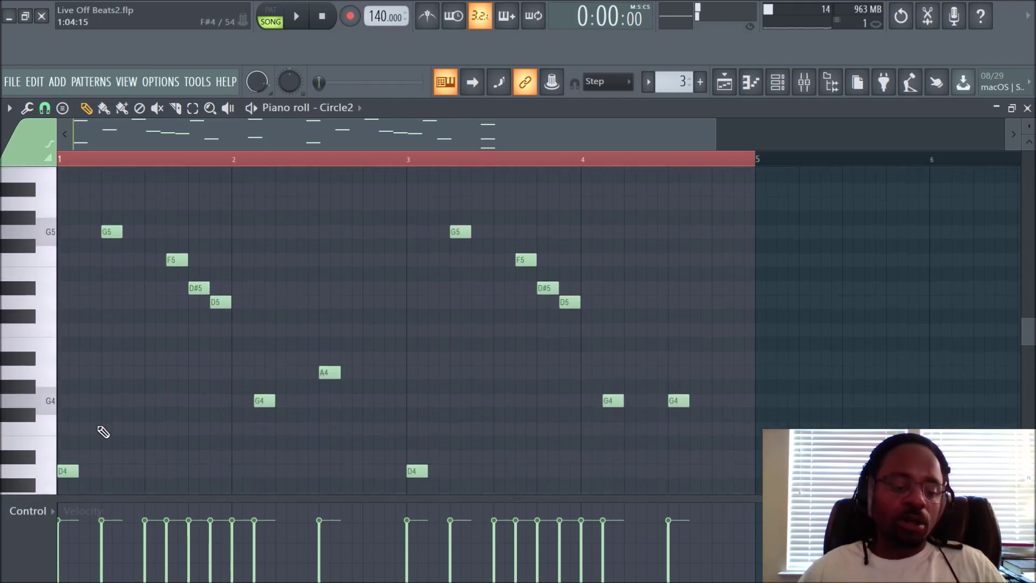
{"action": "scroll", "coordinate": [49, 393], "scroll_direction": "down", "scroll_amount": 4}
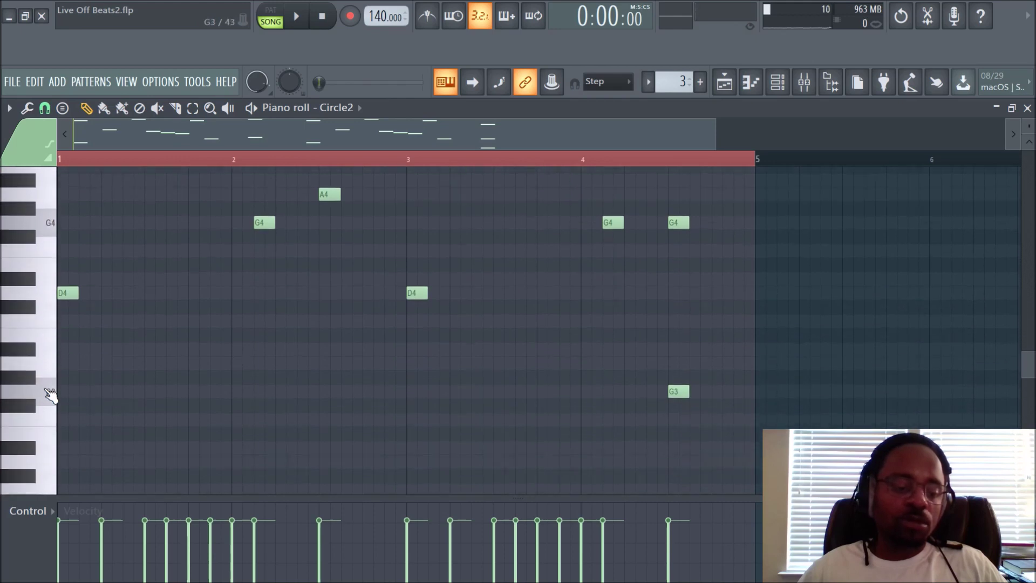
{"action": "scroll", "coordinate": [51, 372], "scroll_direction": "up", "scroll_amount": 2}
{"action": "scroll", "coordinate": [51, 318], "scroll_direction": "up", "scroll_amount": 3}
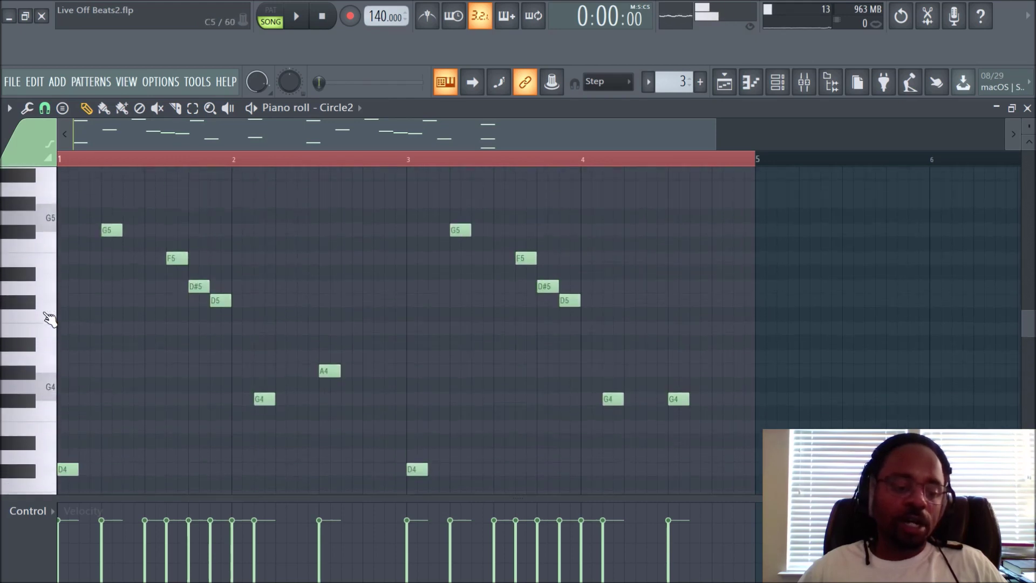
{"action": "scroll", "coordinate": [57, 270], "scroll_direction": "up", "scroll_amount": 6}
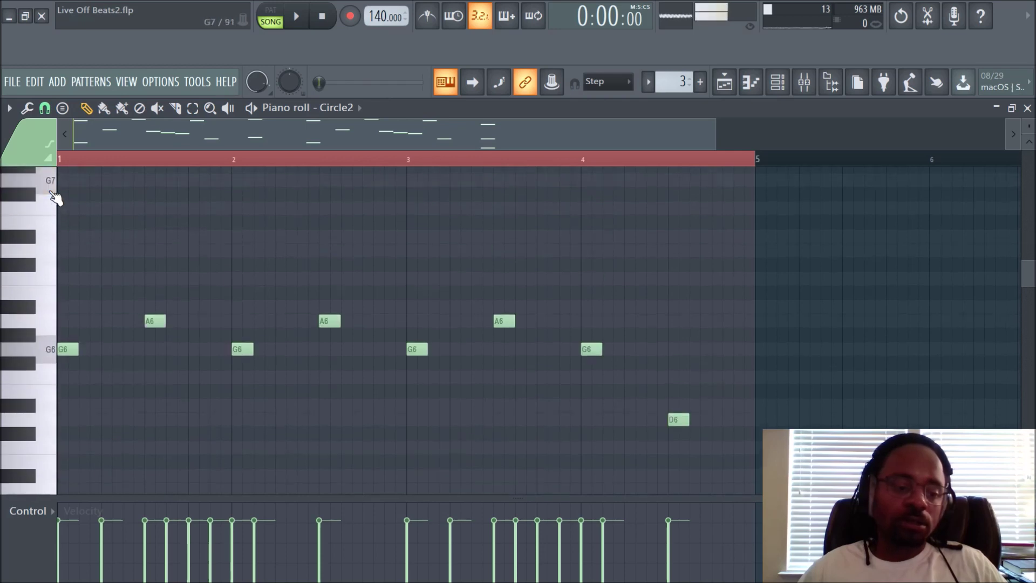
{"action": "scroll", "coordinate": [53, 209], "scroll_direction": "up", "scroll_amount": 4}
{"action": "scroll", "coordinate": [139, 305], "scroll_direction": "down", "scroll_amount": 7}
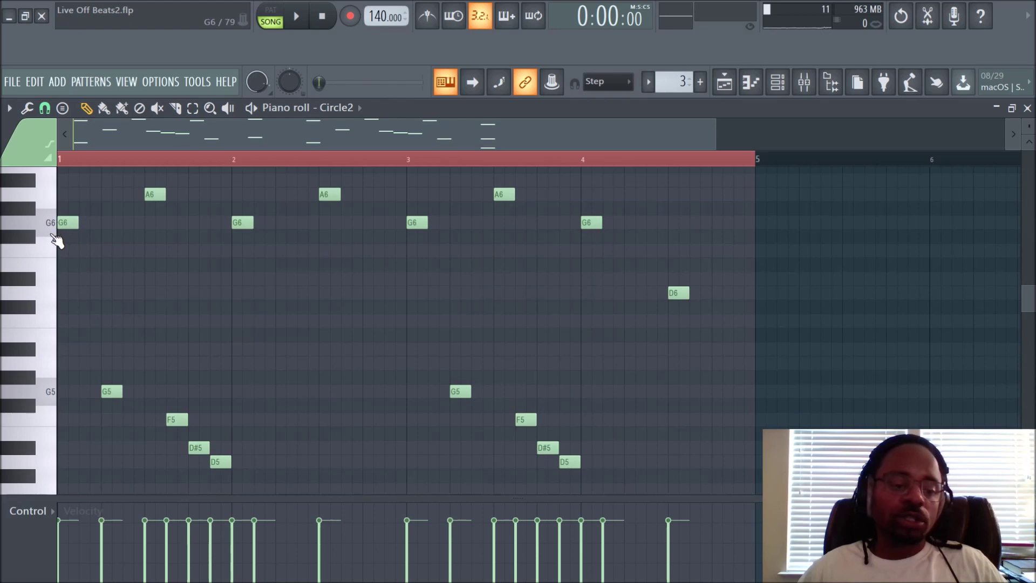
- Audition the G6 and G5 root keys and the first G5 note in bar 1
{"action": "left_click", "coordinate": [50, 223]}
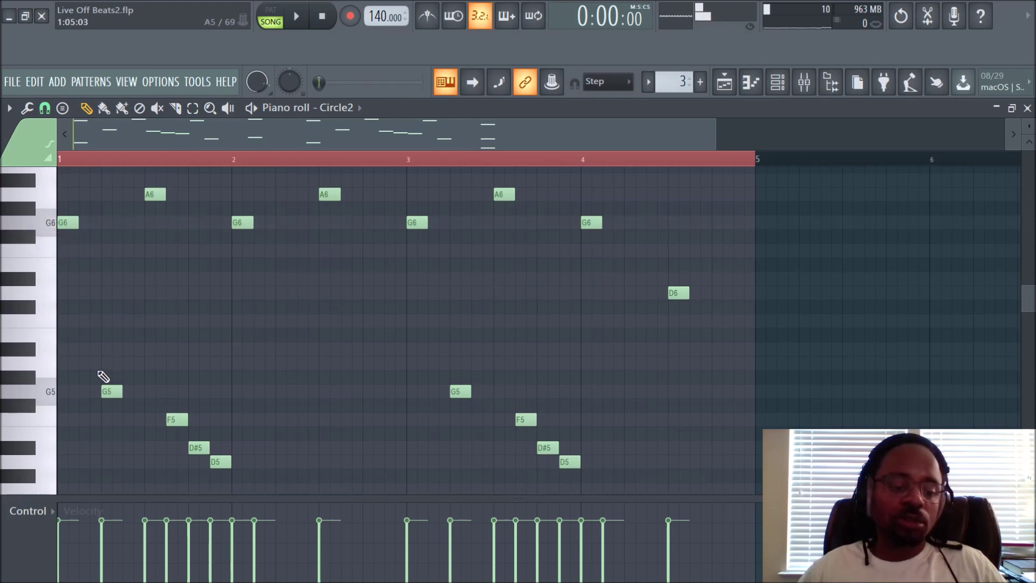
{"action": "left_click", "coordinate": [42, 399]}
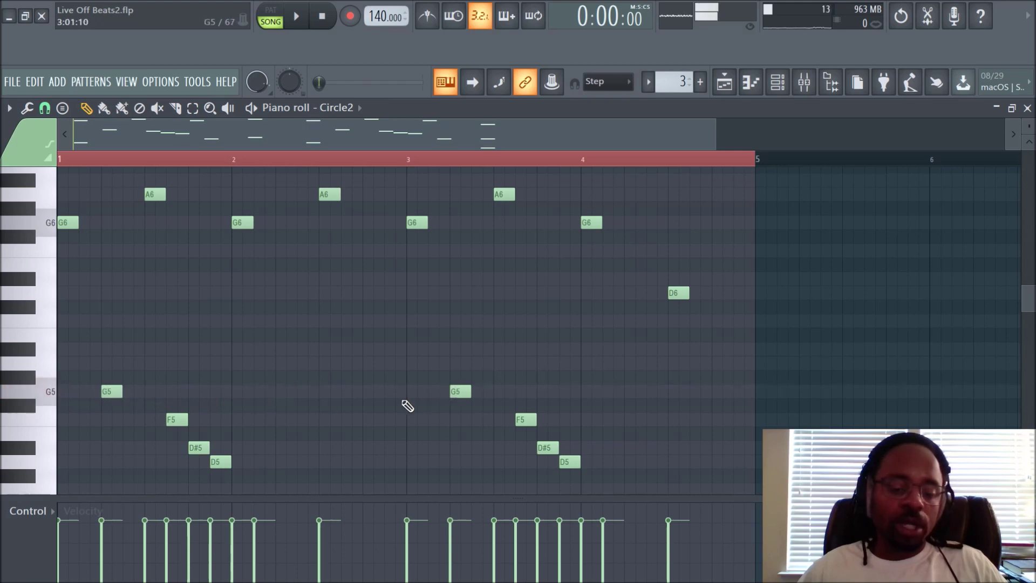
{"action": "left_click", "coordinate": [114, 393]}
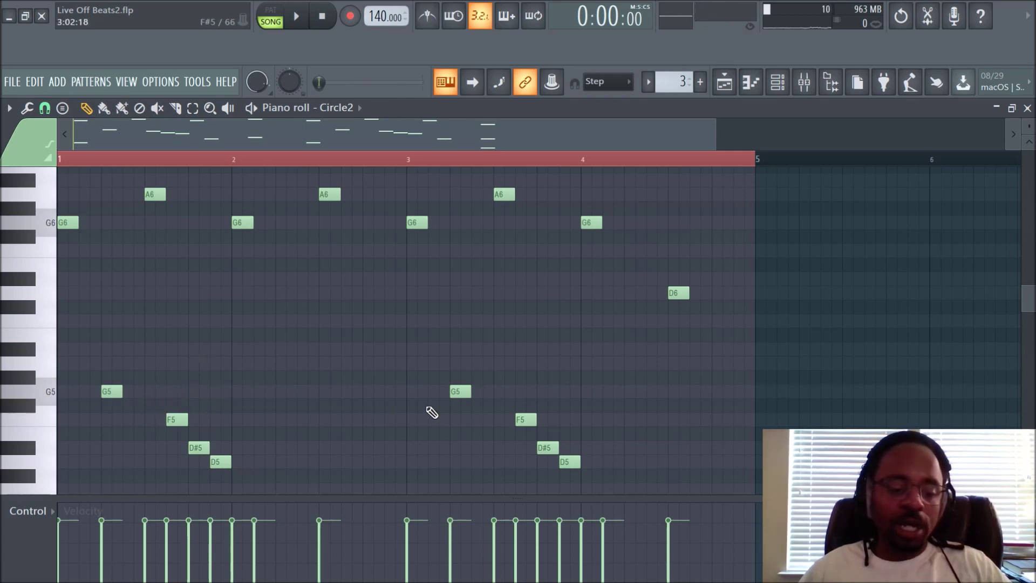
- Compare the G5 and F5 keys by ear, sounding each one several times
{"action": "left_click", "coordinate": [46, 398]}
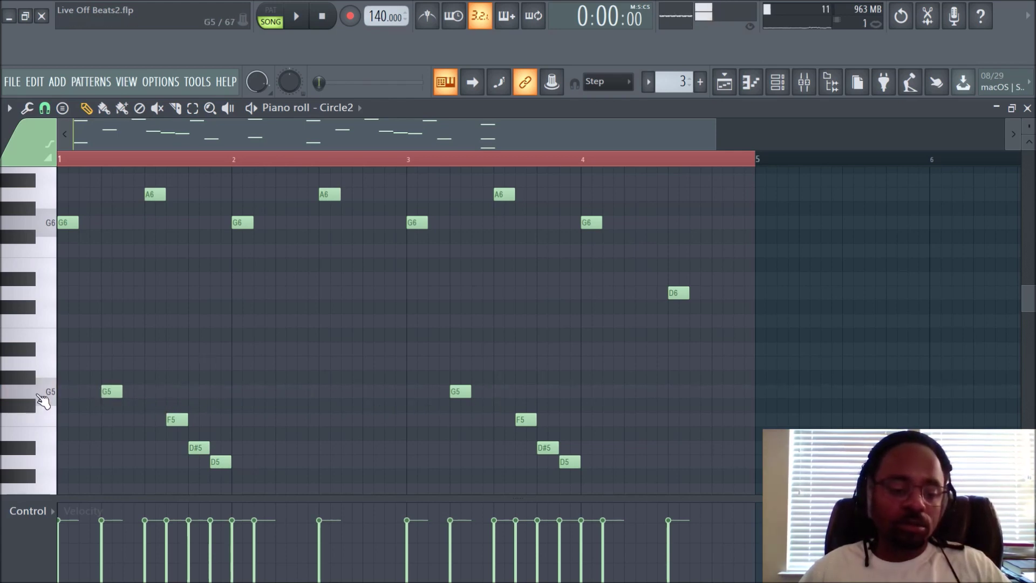
{"action": "left_click", "coordinate": [45, 397]}
{"action": "left_click", "coordinate": [47, 398]}
{"action": "left_click", "coordinate": [48, 398]}
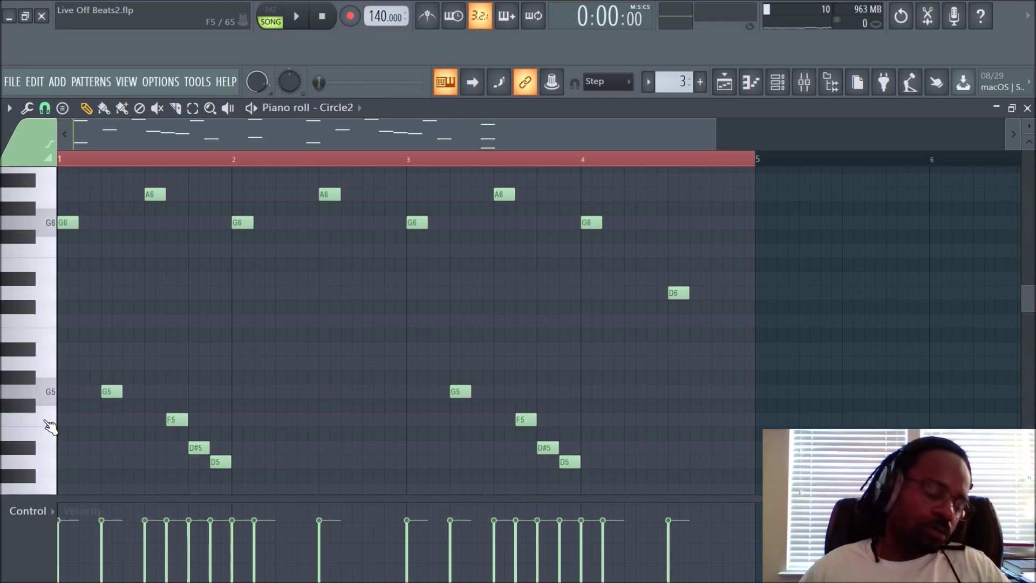
{"action": "left_click", "coordinate": [48, 427]}
{"action": "left_click", "coordinate": [47, 423]}
{"action": "left_click", "coordinate": [47, 423]}
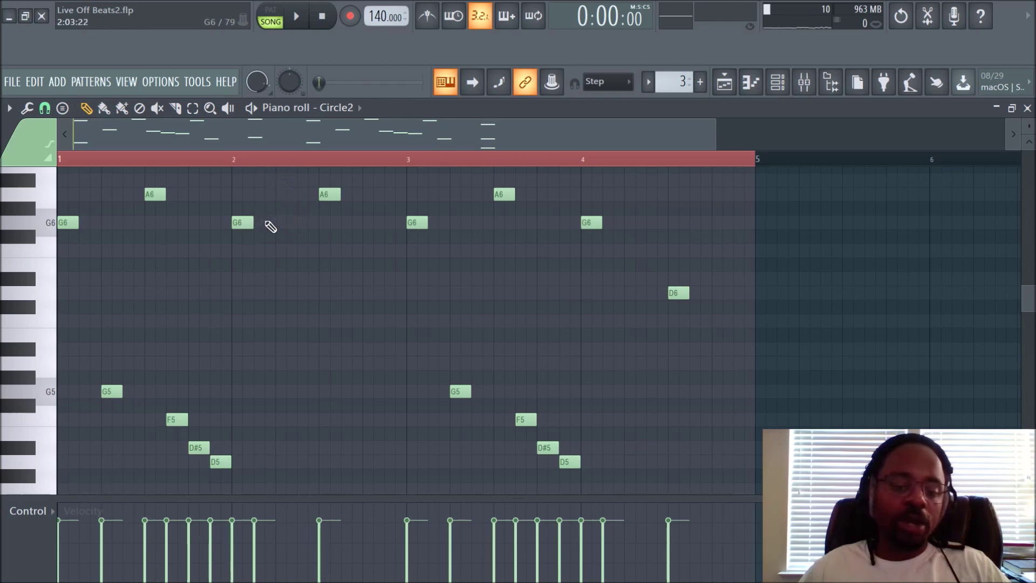
- Audition the G6 and A6 keys, and compare the lower G4 and D4 keys by ear
{"action": "left_click", "coordinate": [50, 222]}
{"action": "left_click", "coordinate": [46, 200]}
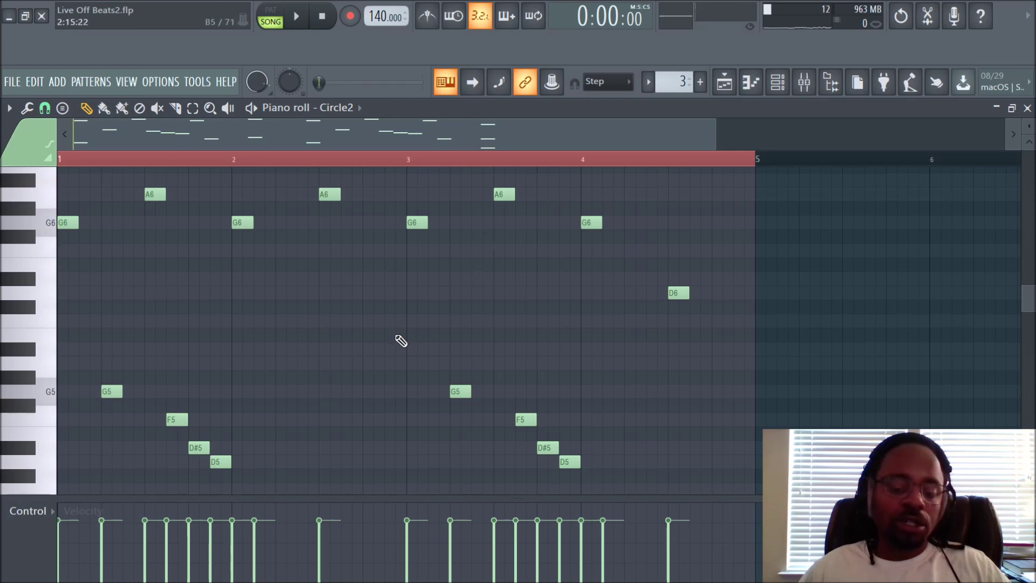
{"action": "scroll", "coordinate": [400, 340], "scroll_direction": "down", "scroll_amount": 5}
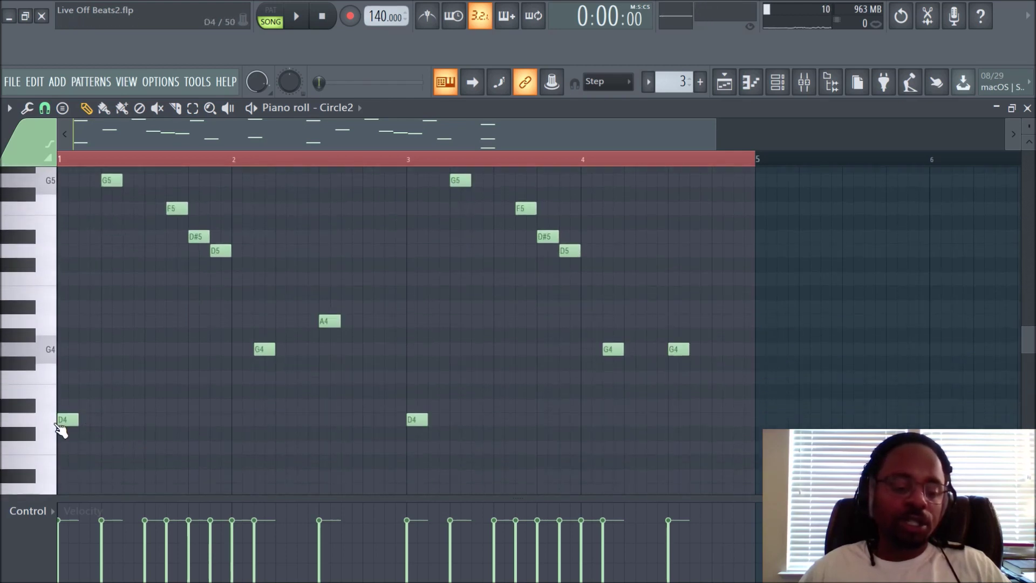
{"action": "left_click", "coordinate": [46, 351]}
{"action": "left_click", "coordinate": [46, 427]}
{"action": "left_click", "coordinate": [49, 351]}
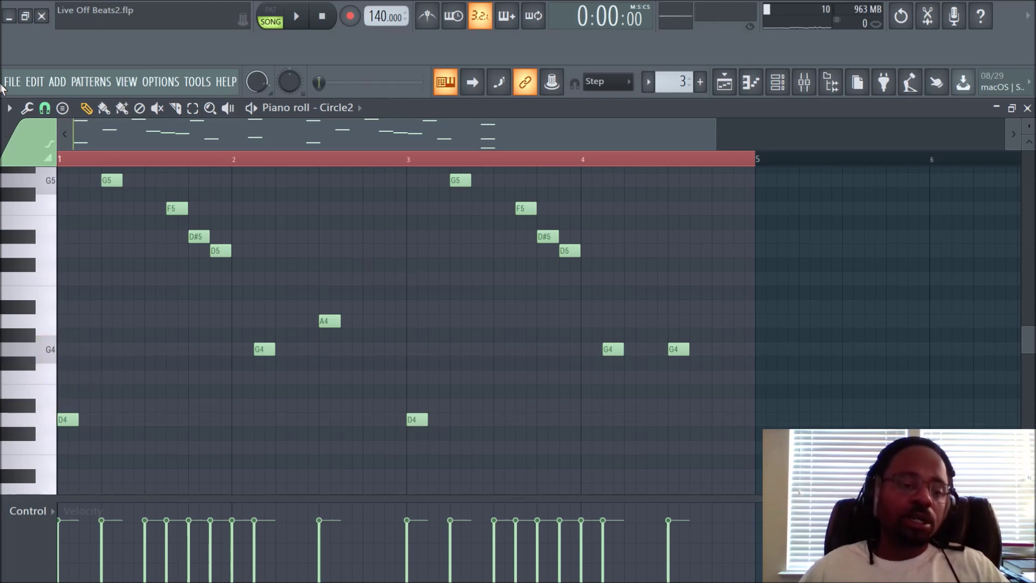
- Set the piano roll's scale highlighting to Minor Natural (Aeolian) with G as the root note
{"action": "left_click", "coordinate": [10, 109]}
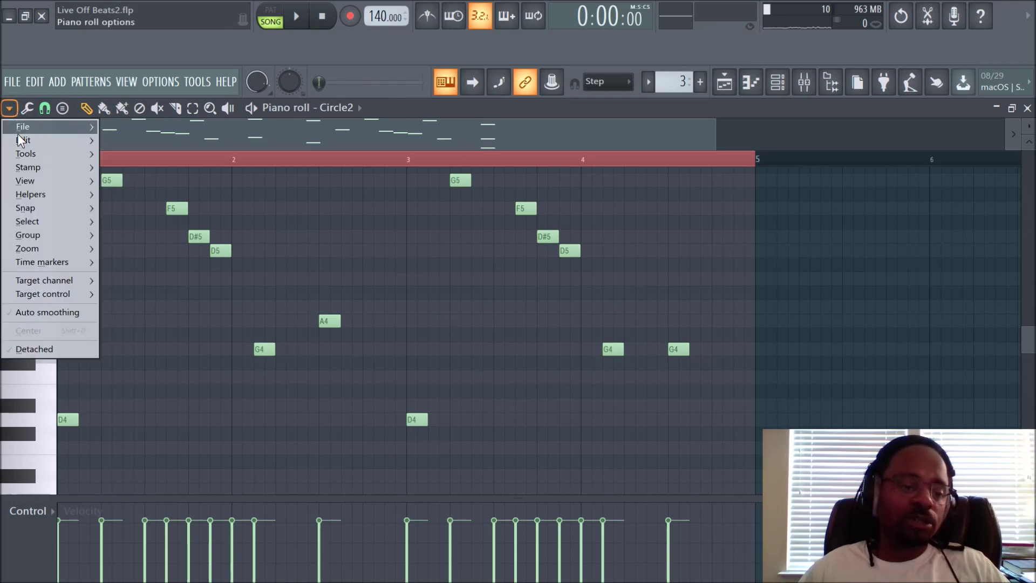
{"action": "mouse_move", "coordinate": [29, 192]}
{"action": "mouse_move", "coordinate": [162, 208]}
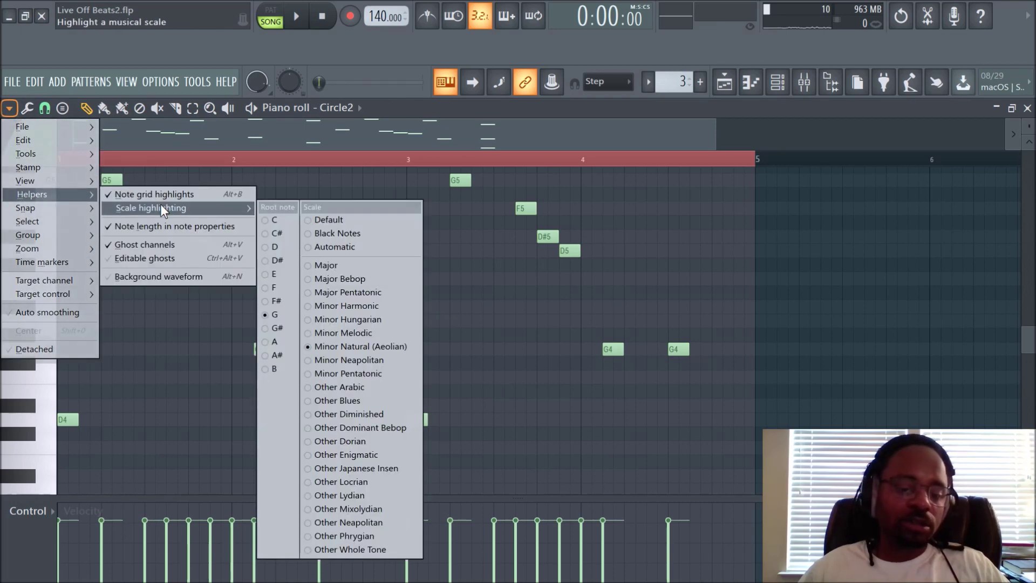
{"action": "left_click", "coordinate": [372, 348]}
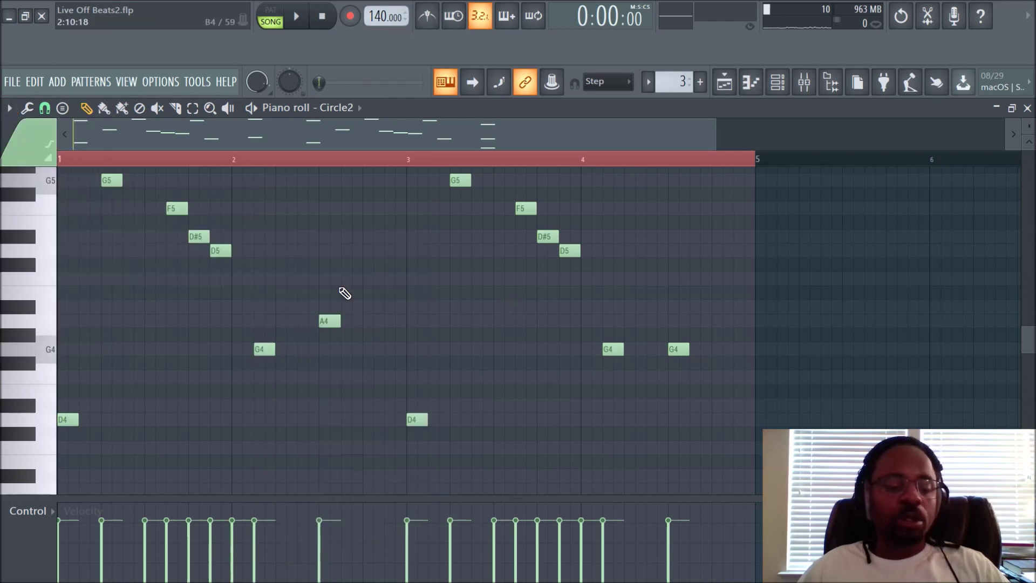
- Audition the G natural minor scale upward from G4 through A4, A#4, C5, D5 and D#5 to F5
{"action": "scroll", "coordinate": [117, 342], "scroll_direction": "up", "scroll_amount": 1}
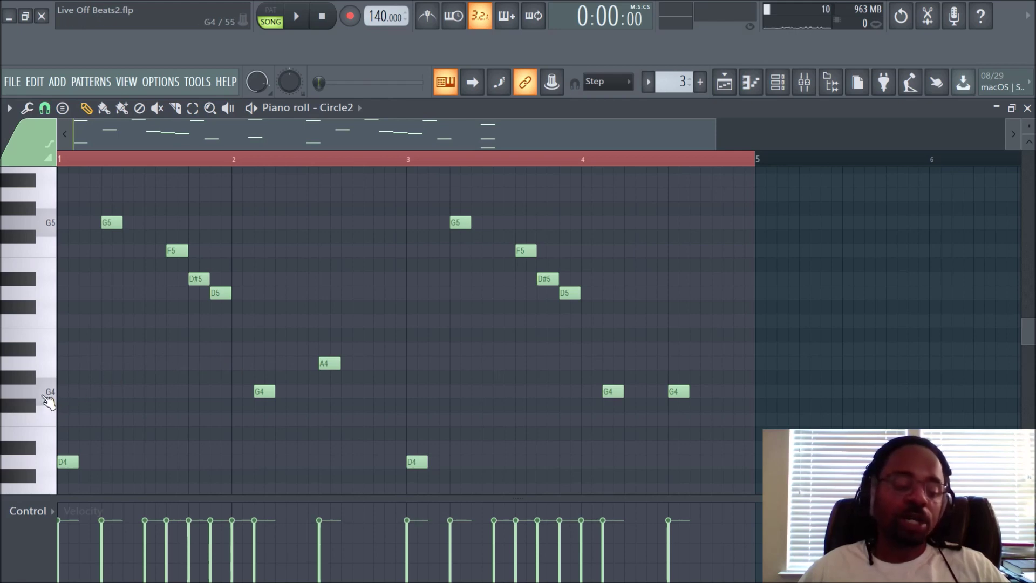
{"action": "left_click", "coordinate": [48, 401]}
{"action": "left_click", "coordinate": [46, 364]}
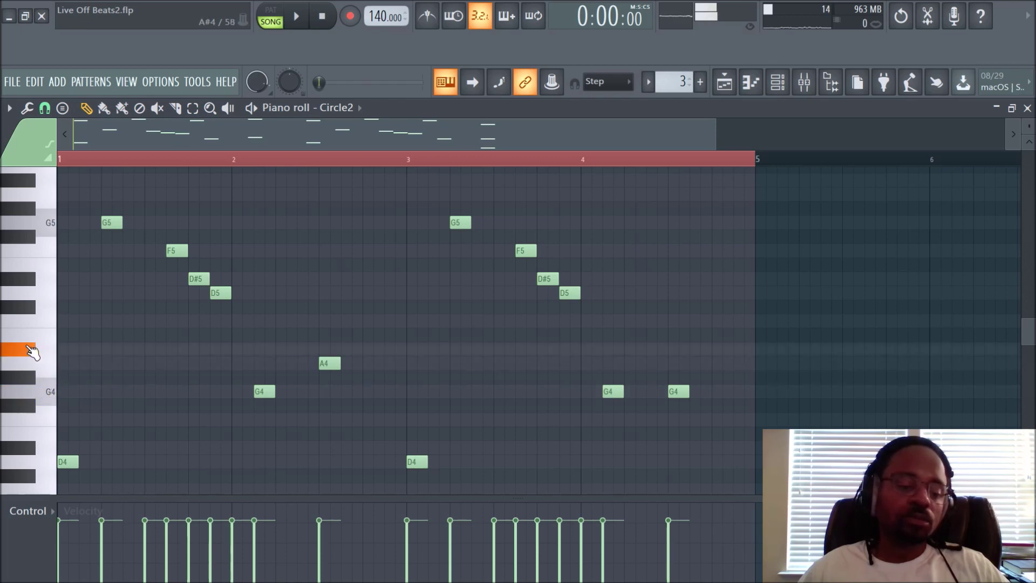
{"action": "left_click", "coordinate": [35, 322]}
{"action": "left_click", "coordinate": [40, 298]}
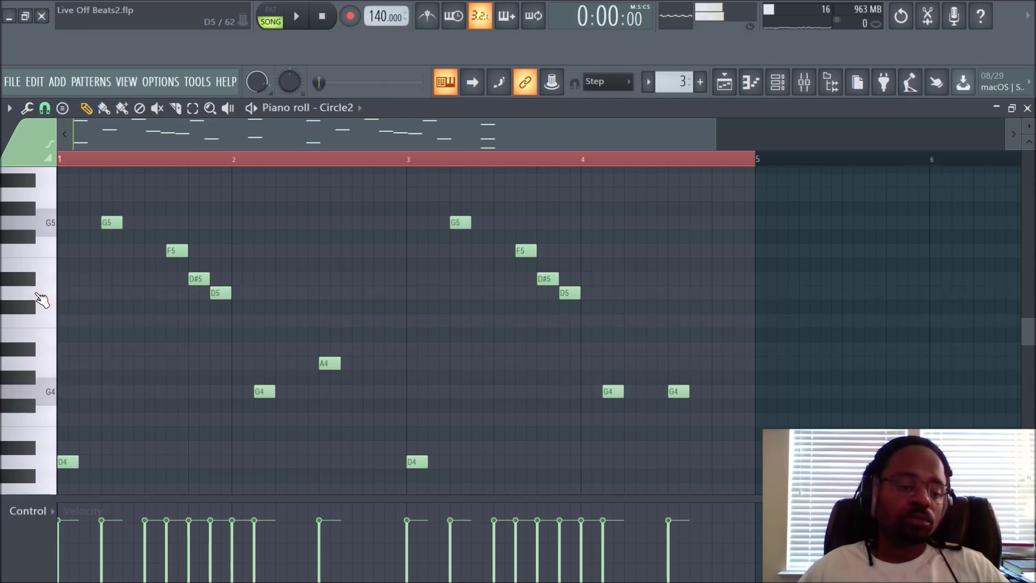
{"action": "left_click", "coordinate": [27, 281]}
{"action": "left_click", "coordinate": [31, 253]}
{"action": "left_click", "coordinate": [32, 229]}
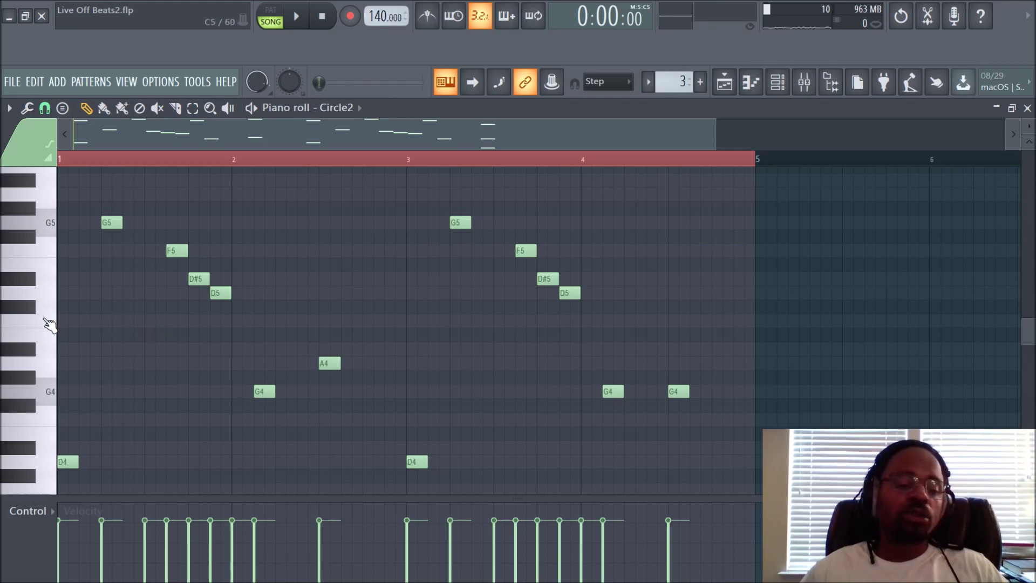
- Play back the whole four-bar melody and look over its notes from G5 down to G3, stopping at the end
{"action": "scroll", "coordinate": [440, 159], "scroll_direction": "up", "scroll_amount": 2}
{"action": "scroll", "coordinate": [440, 160], "scroll_direction": "down", "scroll_amount": 3}
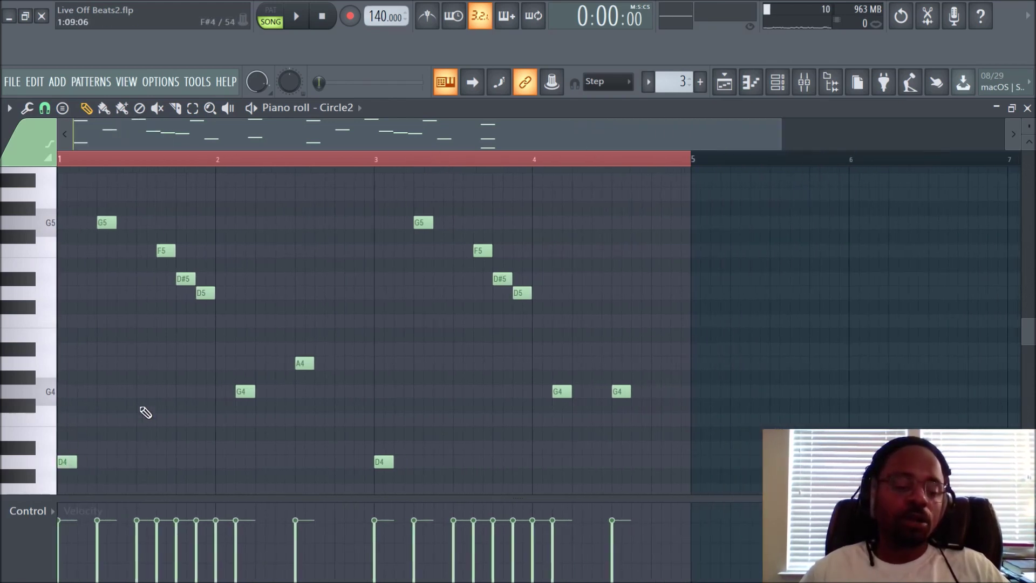
{"action": "key", "text": "space"}
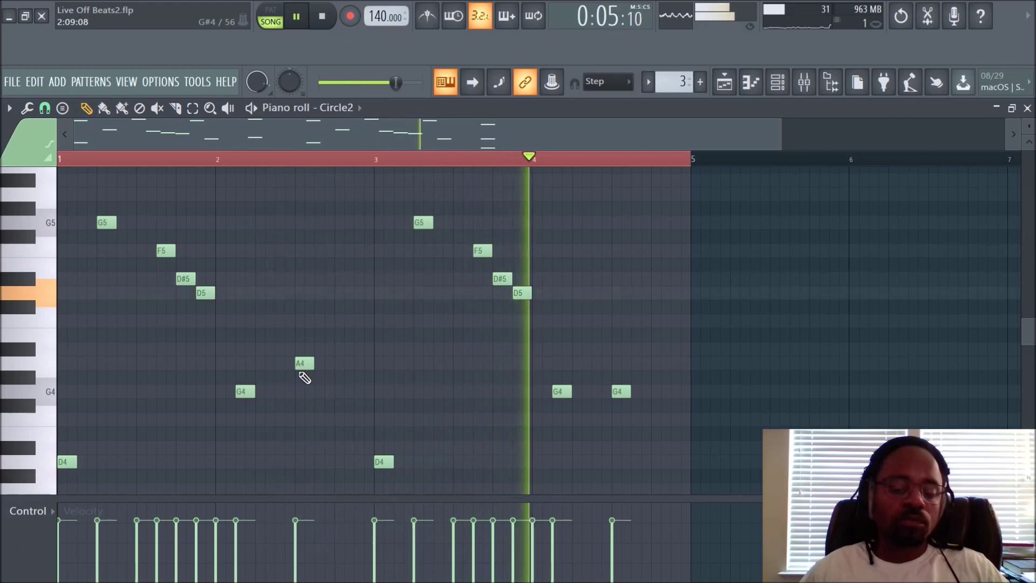
{"action": "scroll", "coordinate": [305, 378], "scroll_direction": "down", "scroll_amount": 3}
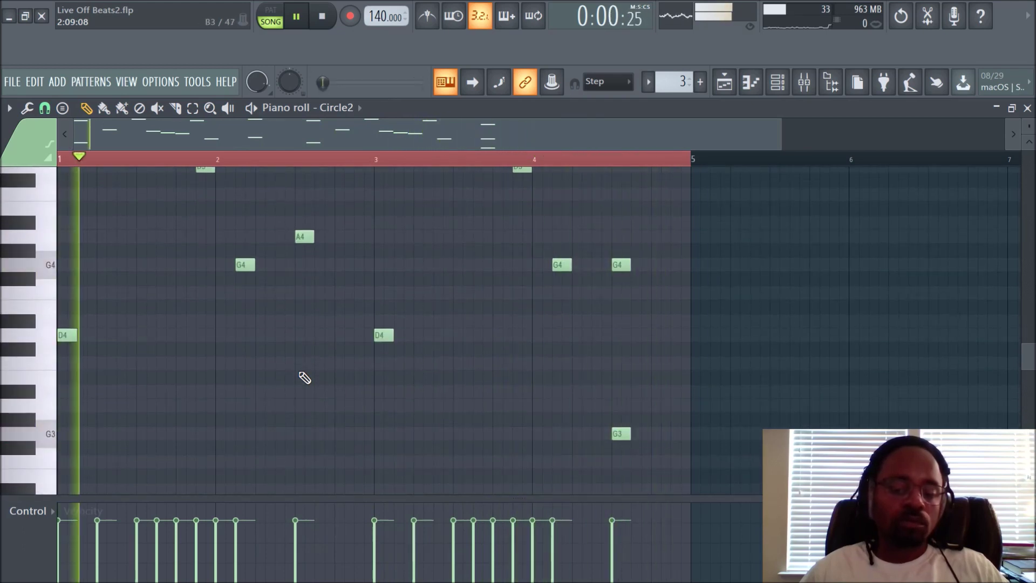
{"action": "scroll", "coordinate": [306, 377], "scroll_direction": "up", "scroll_amount": 2}
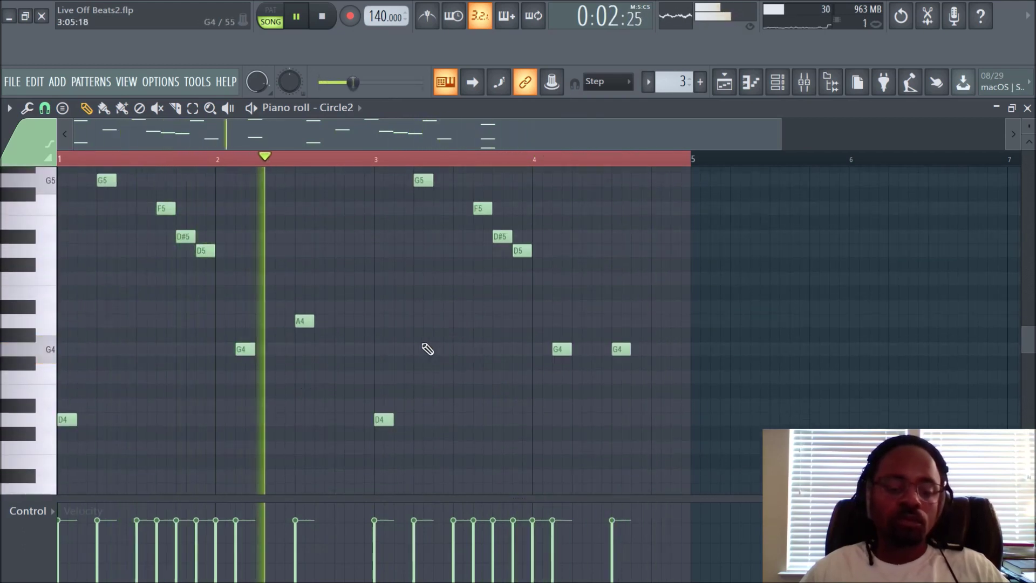
{"action": "scroll", "coordinate": [509, 349], "scroll_direction": "up", "scroll_amount": 3}
{"action": "scroll", "coordinate": [509, 349], "scroll_direction": "down", "scroll_amount": 4}
{"action": "scroll", "coordinate": [511, 349], "scroll_direction": "up", "scroll_amount": 1}
{"action": "scroll", "coordinate": [511, 349], "scroll_direction": "down", "scroll_amount": 1}
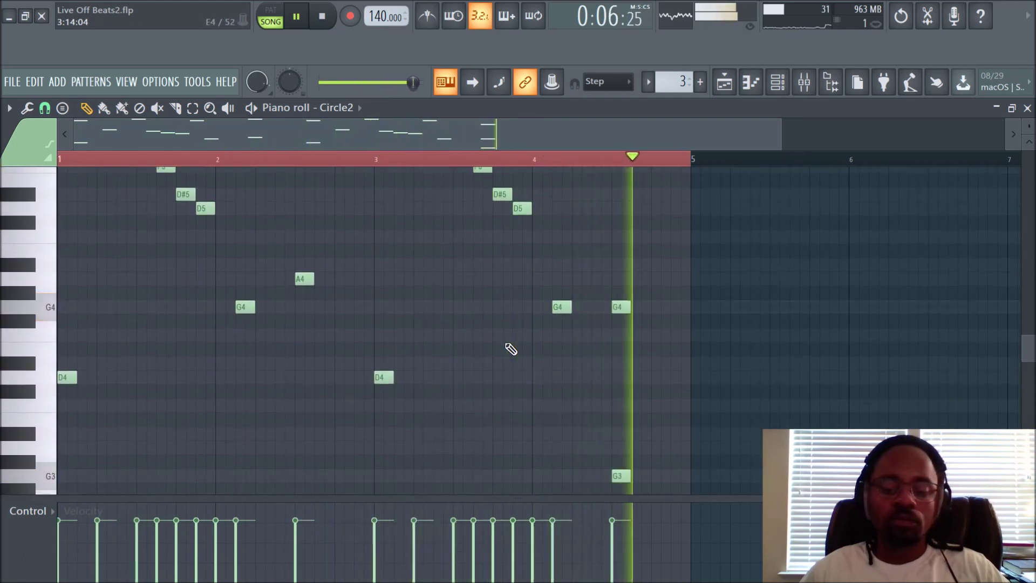
{"action": "key", "text": "space"}
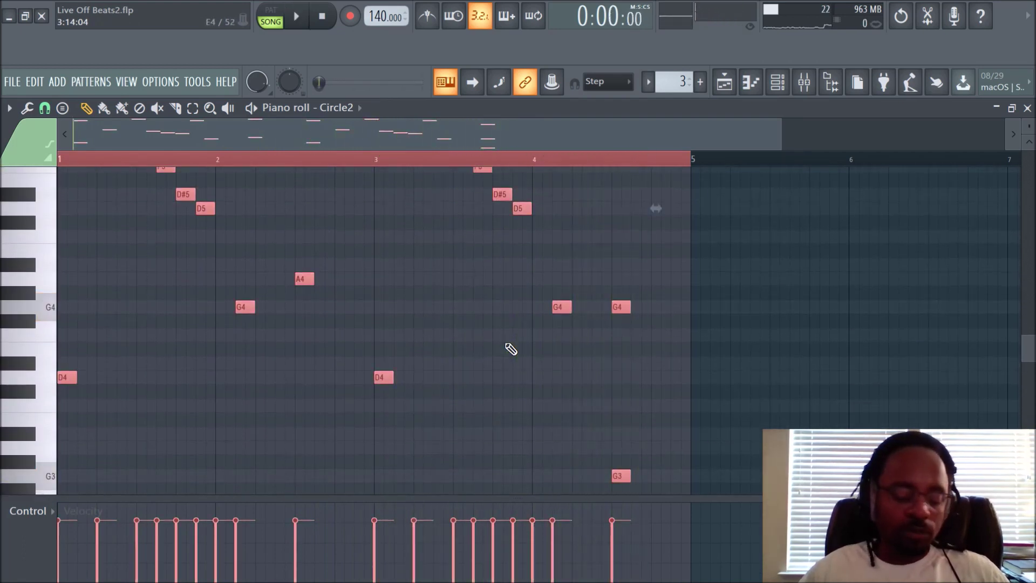
- Transpose all the melody notes up one octave and play the pattern to hear the result
{"action": "key", "text": "ctrl+Up"}
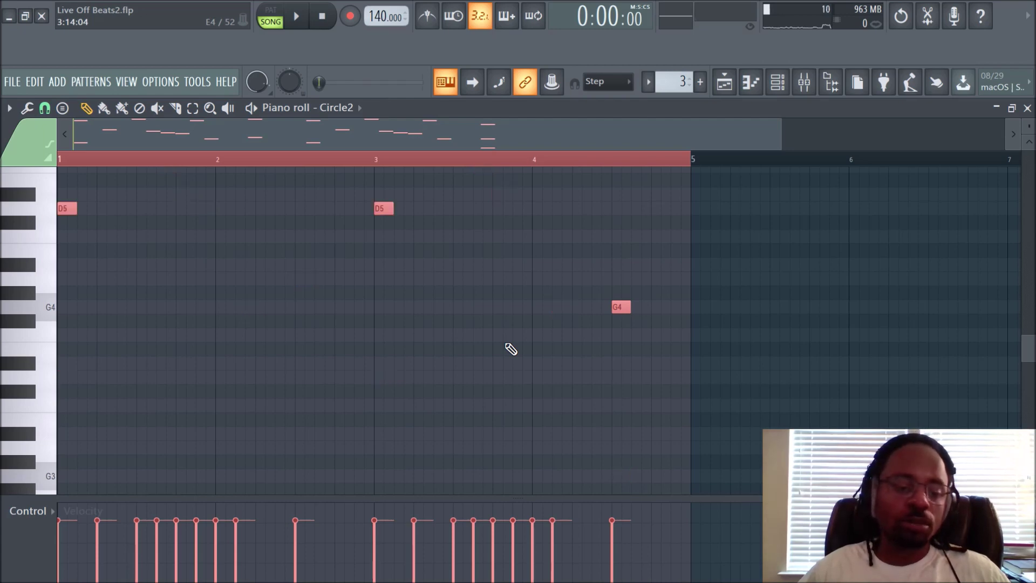
{"action": "key", "text": "space"}
{"action": "scroll", "coordinate": [298, 343], "scroll_direction": "up", "scroll_amount": 3}
{"action": "scroll", "coordinate": [324, 343], "scroll_direction": "up", "scroll_amount": 3}
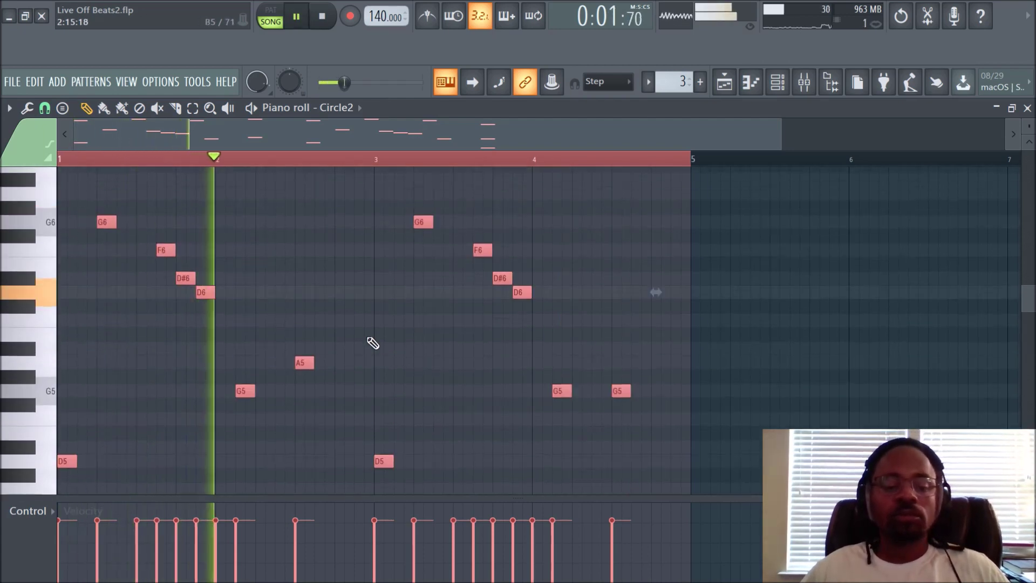
{"action": "scroll", "coordinate": [543, 326], "scroll_direction": "down", "scroll_amount": 1}
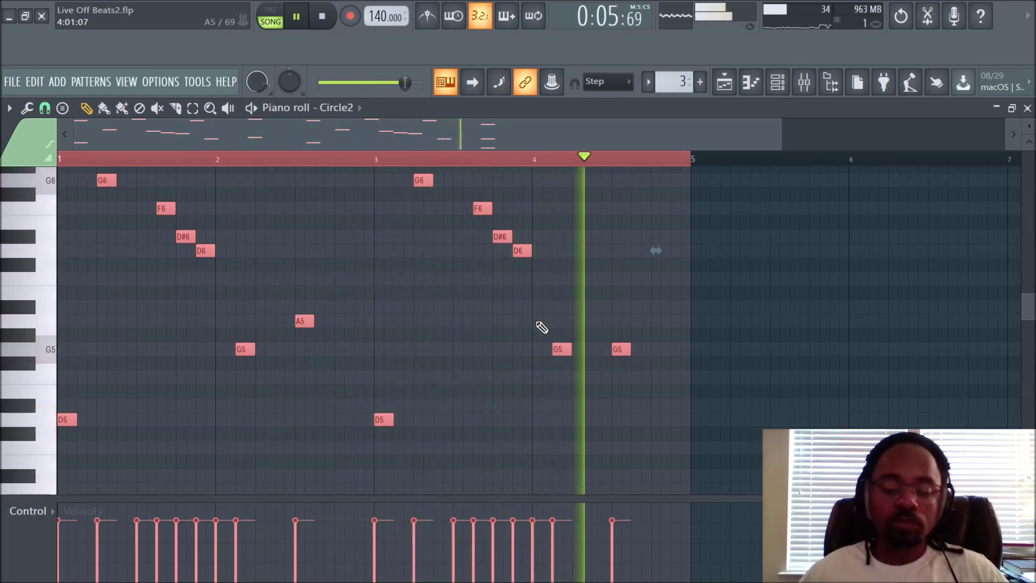
{"action": "key", "text": "space"}
- Audition the keys around D4 and place a D4 note at the start of bar 1
{"action": "scroll", "coordinate": [486, 297], "scroll_direction": "down", "scroll_amount": 4}
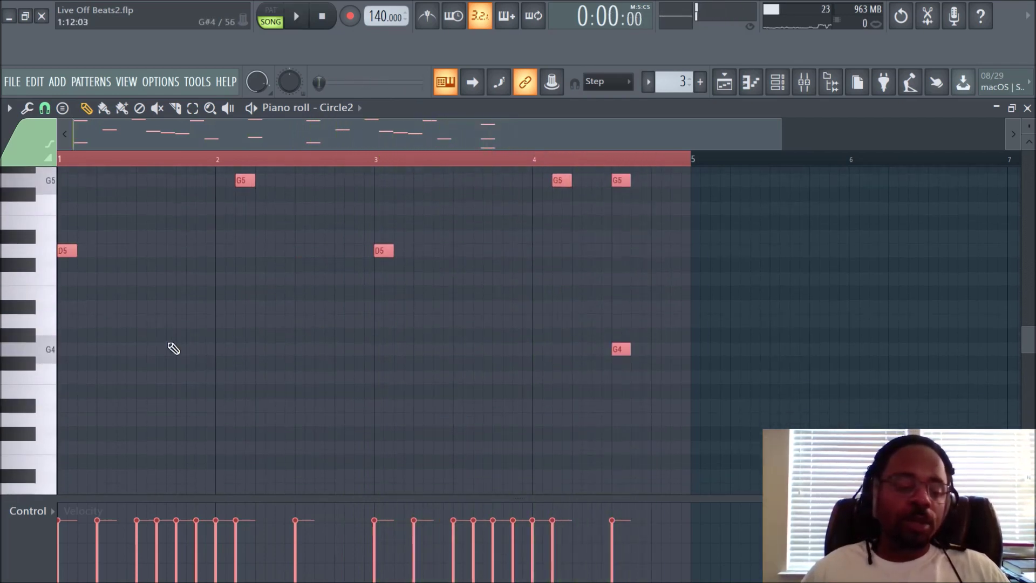
{"action": "scroll", "coordinate": [172, 348], "scroll_direction": "down", "scroll_amount": 1}
{"action": "left_click", "coordinate": [44, 392]}
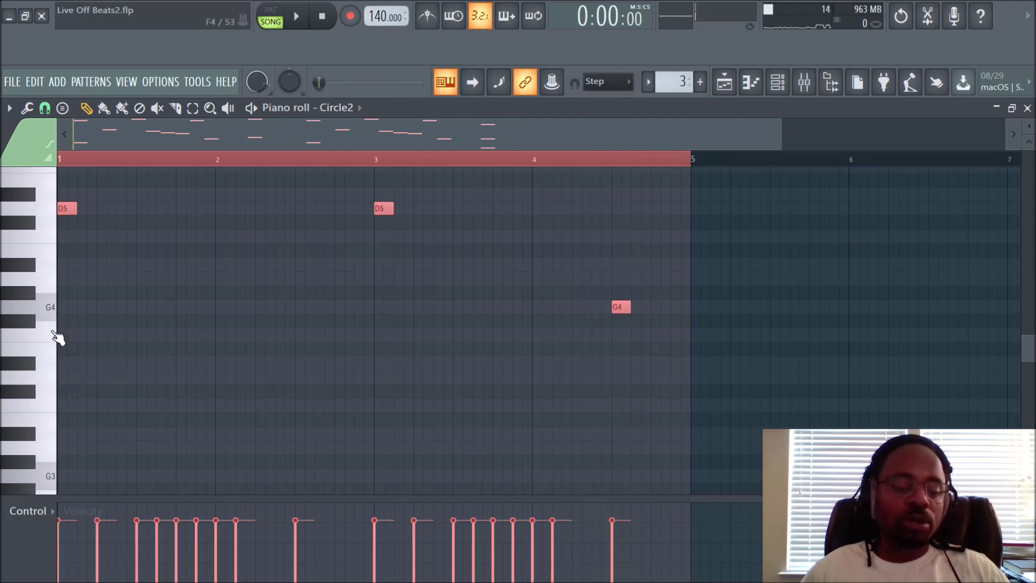
{"action": "left_click", "coordinate": [41, 385]}
{"action": "left_click", "coordinate": [67, 377]}
{"action": "left_click_drag", "start_coordinate": [66, 377], "coordinate": [74, 375]}
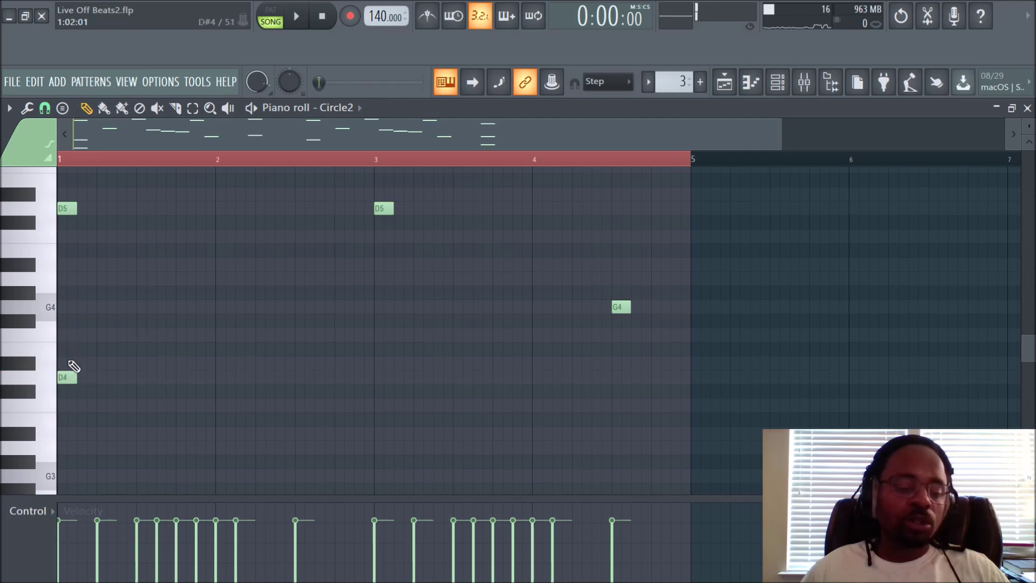
{"action": "left_click", "coordinate": [63, 377]}
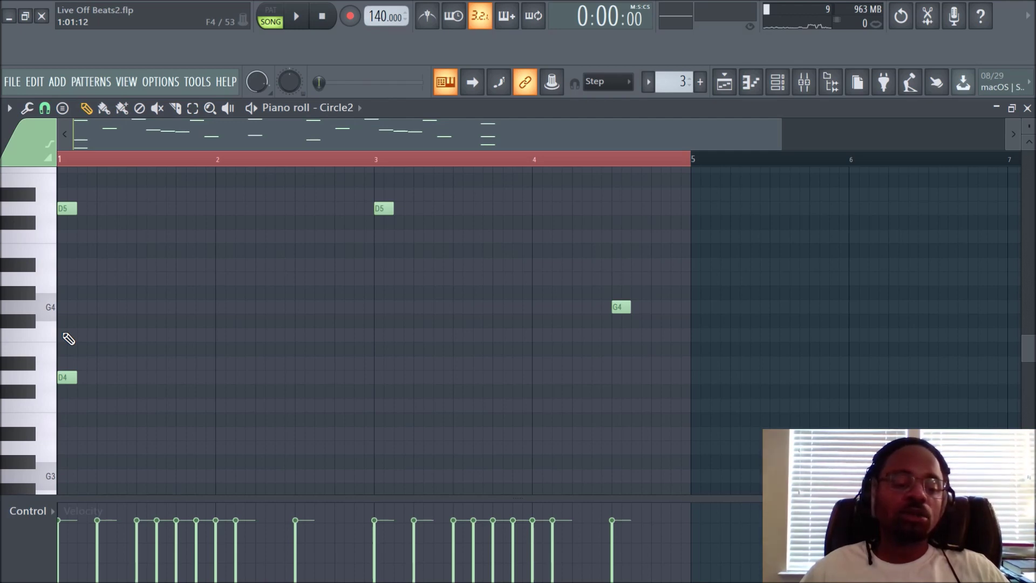
- Stack F4 and A4 above the D4 note in bar 1 to complete a D minor chord, and play it back
{"action": "scroll", "coordinate": [192, 302], "scroll_direction": "up", "scroll_amount": 3}
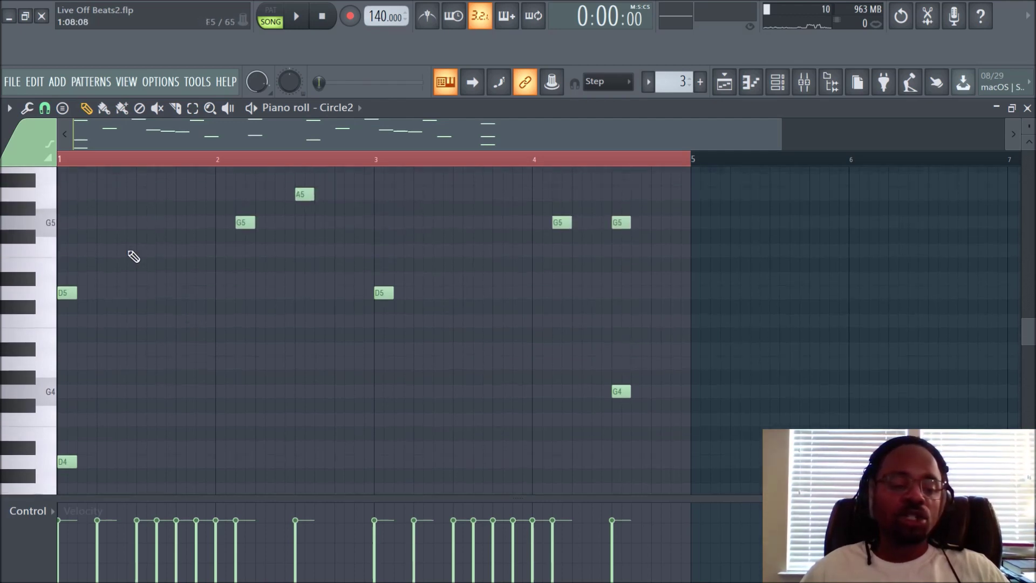
{"action": "scroll", "coordinate": [187, 292], "scroll_direction": "down", "scroll_amount": 3}
{"action": "left_click", "coordinate": [62, 334]}
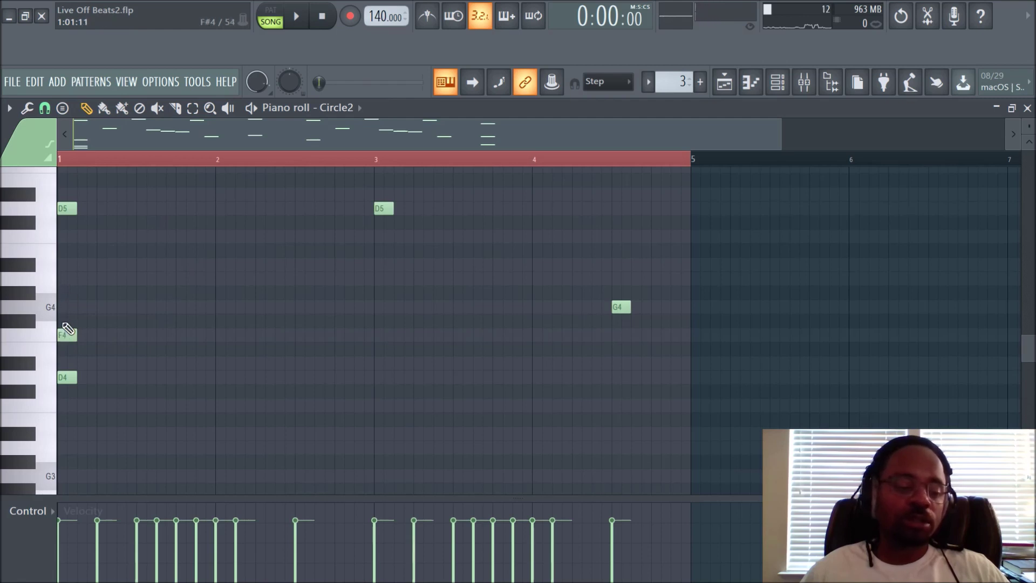
{"action": "left_click", "coordinate": [63, 280]}
{"action": "key", "text": "space"}
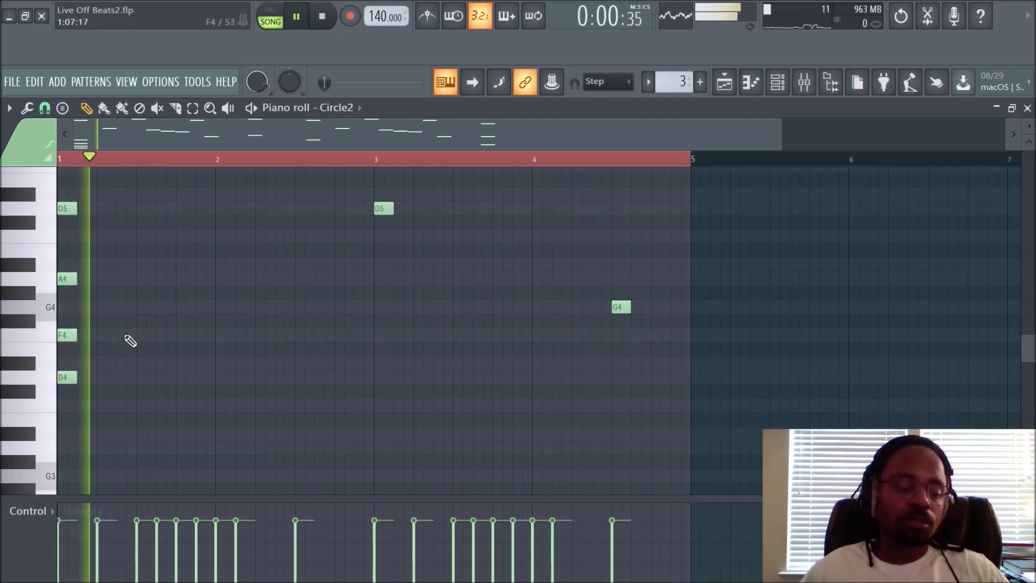
{"action": "key", "text": "space"}
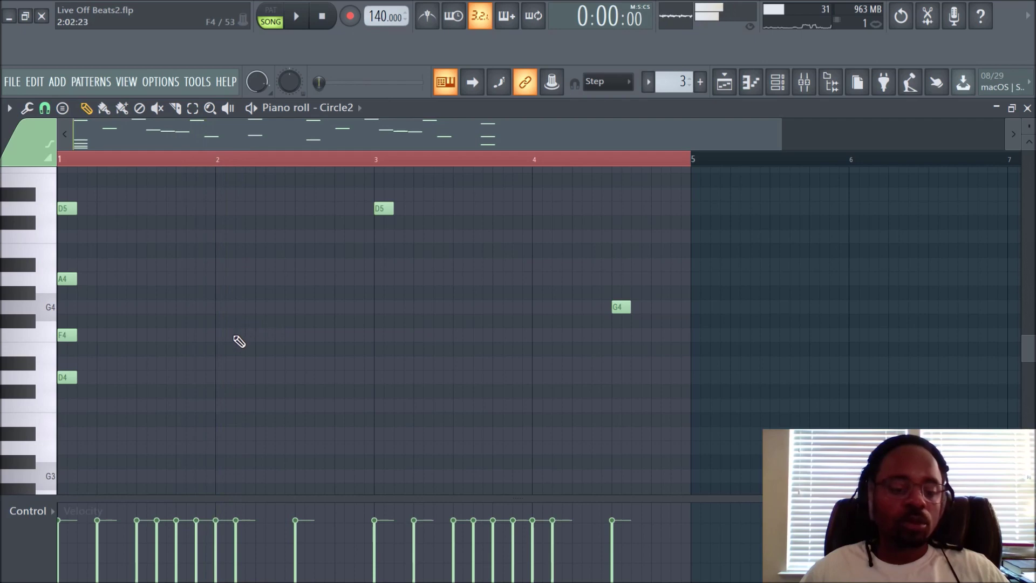
- Place a D#4, G4 and A#4 chord at the start of bar 2 and play the pattern briefly
{"action": "left_click", "coordinate": [218, 363]}
{"action": "left_click", "coordinate": [218, 306]}
{"action": "left_click", "coordinate": [219, 265]}
{"action": "key", "text": "space"}
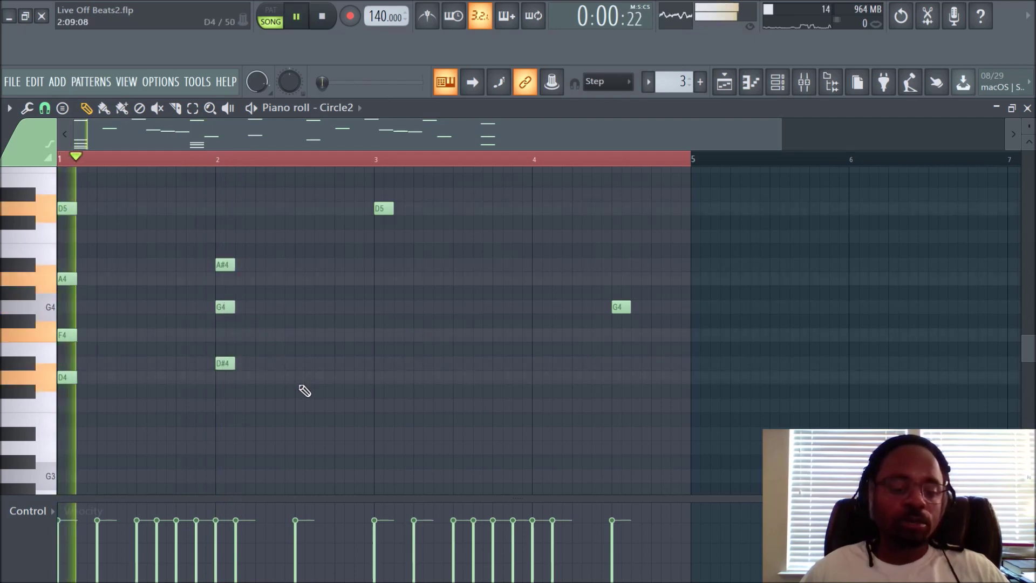
{"action": "key", "text": "space"}
- Place a D4, F4 and A4 chord at the start of bar 3 and play back the progression
{"action": "left_click", "coordinate": [377, 381]}
{"action": "left_click", "coordinate": [380, 336]}
{"action": "left_click", "coordinate": [379, 282]}
{"action": "key", "text": "space"}
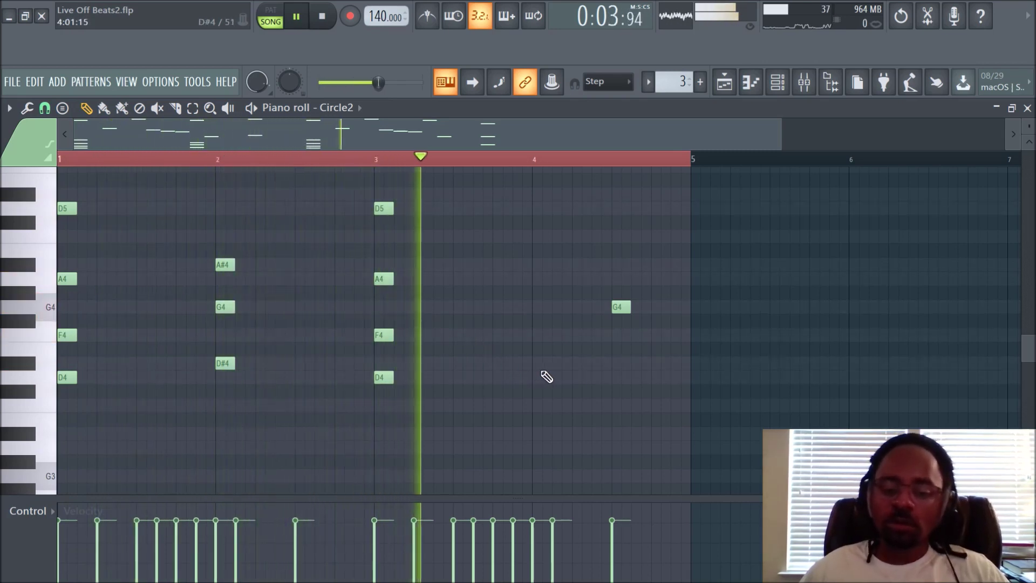
{"action": "key", "text": "space"}
- Place a C4, D#4 and G4 chord at the start of bar 4 and listen to the full progression
{"action": "left_click", "coordinate": [540, 406]}
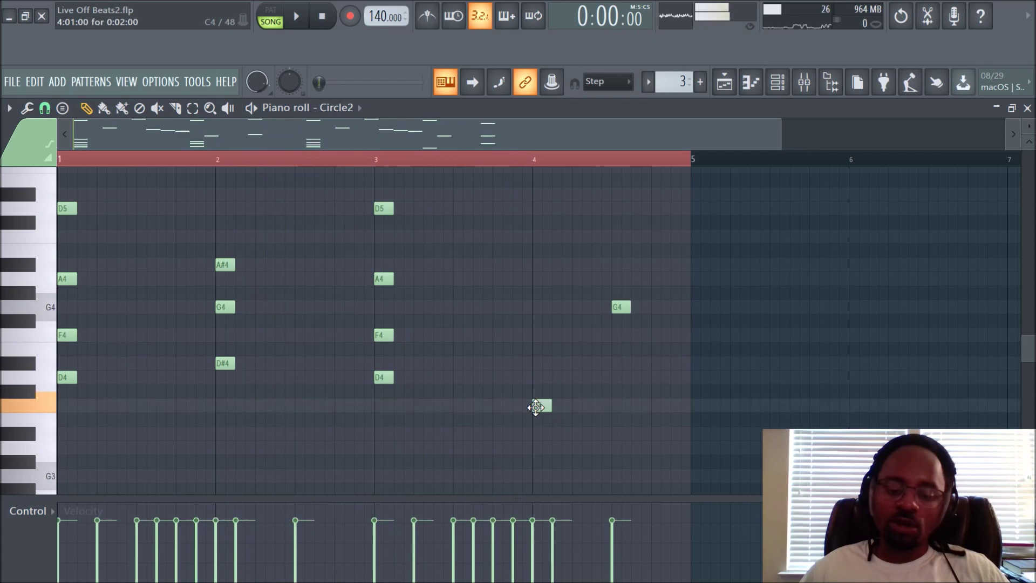
{"action": "left_click", "coordinate": [540, 363]}
{"action": "left_click", "coordinate": [540, 308]}
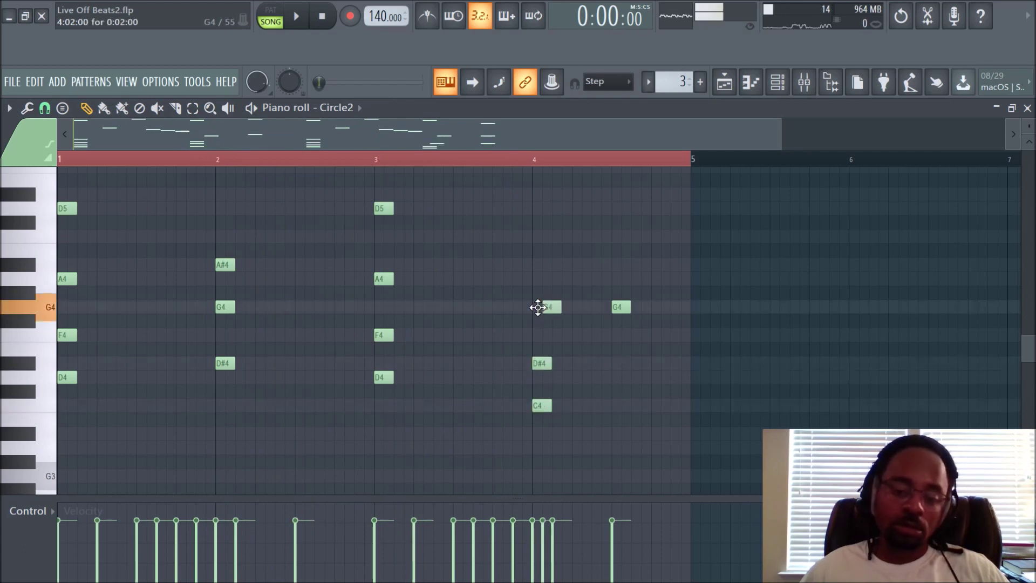
{"action": "key", "text": "space"}
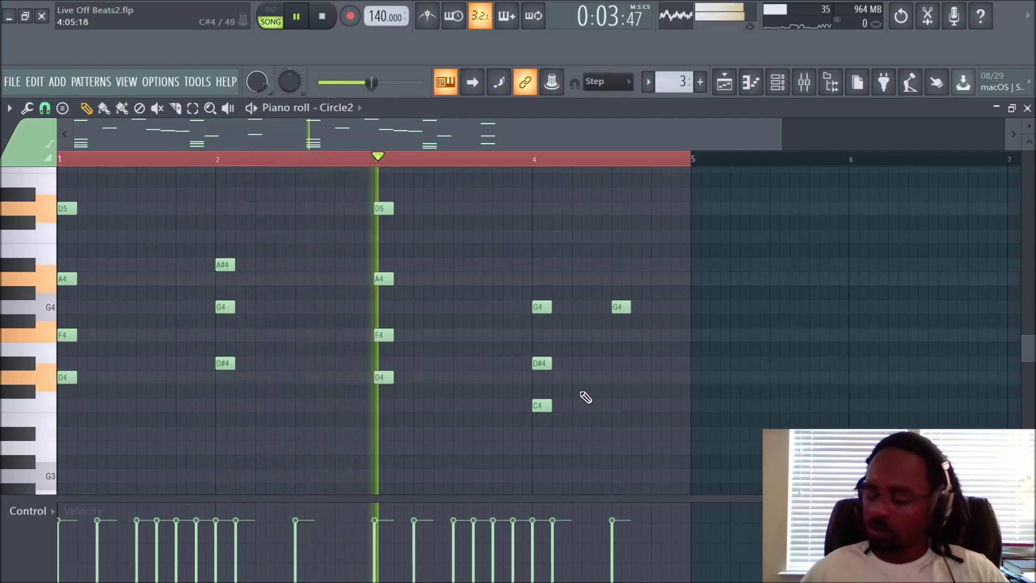
{"action": "key", "text": "XF86AudioRaiseVolume"}
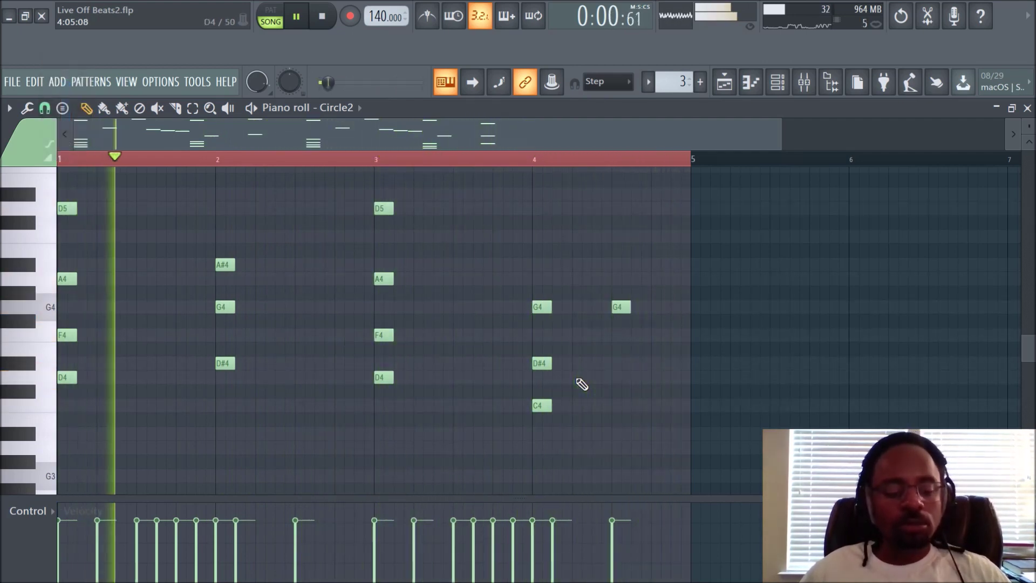
{"action": "key", "text": "space"}
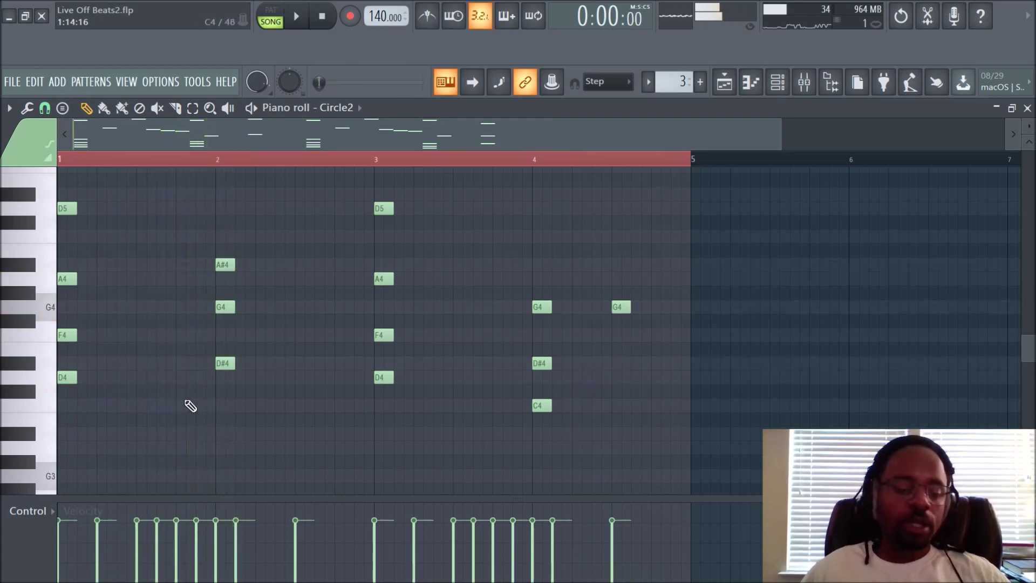
- Duplicate the lowest note of each of the four chords one octave down, giving bass notes D3, D#3, D3 and C3
{"action": "left_click_drag", "start_coordinate": [63, 358], "coordinate": [604, 411]}
{"action": "left_click", "coordinate": [544, 363], "text": "ctrl"}
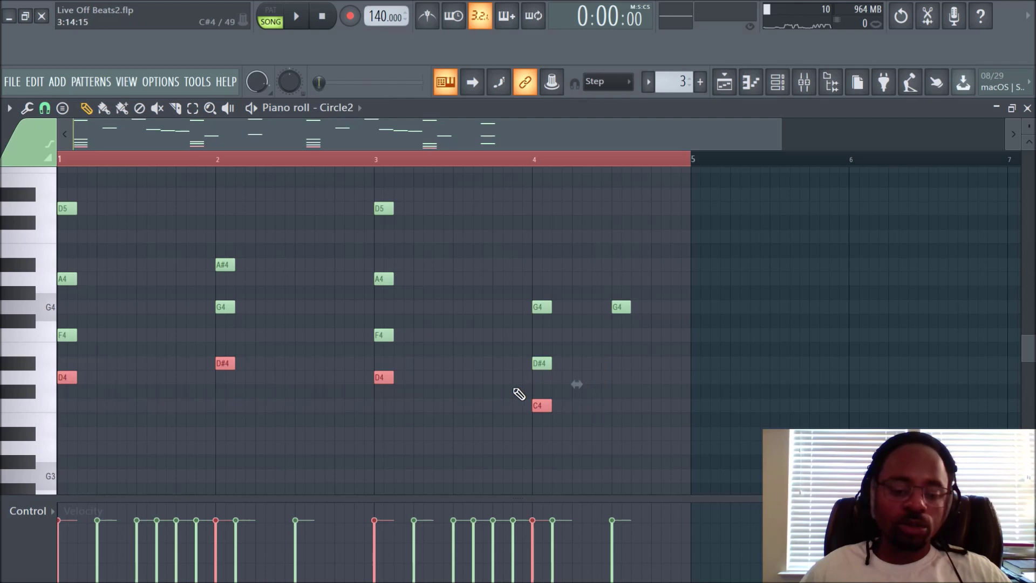
{"action": "mouse_move", "coordinate": [64, 378]}
{"action": "left_mouse_down"}
{"action": "mouse_move", "coordinate": [78, 379]}
{"action": "mouse_move", "coordinate": [63, 383]}
{"action": "left_mouse_up"}
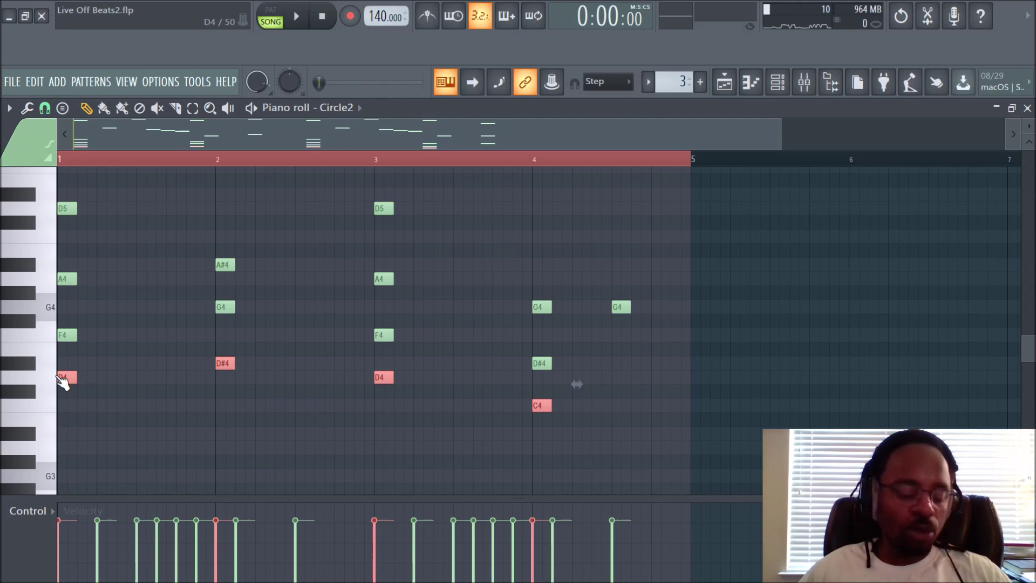
{"action": "key", "text": "ctrl+d"}
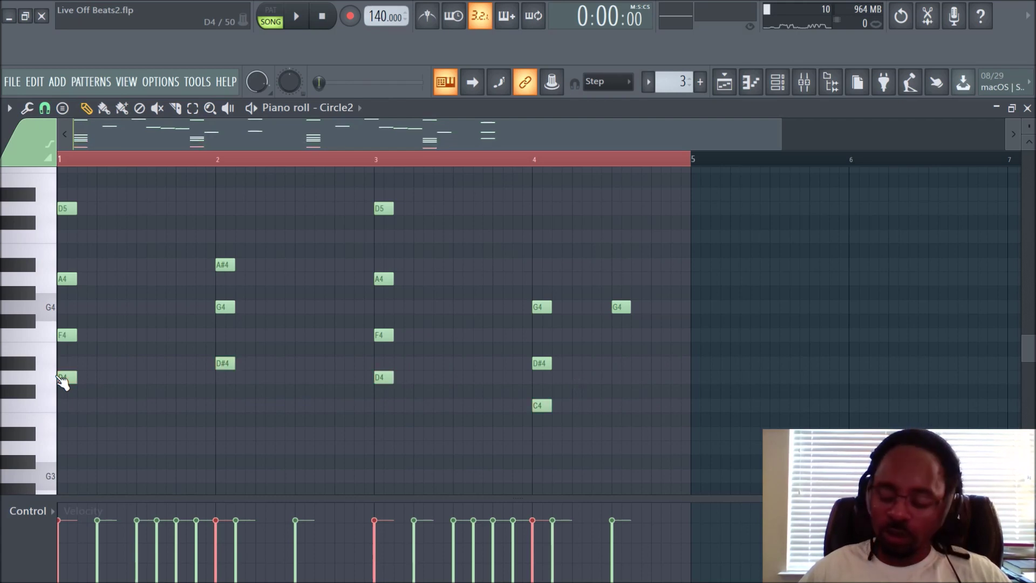
{"action": "scroll", "coordinate": [382, 378], "scroll_direction": "down", "scroll_amount": 2}
{"action": "key", "text": "ctrl+Down"}
{"action": "scroll", "coordinate": [97, 431], "scroll_direction": "down", "scroll_amount": 5}
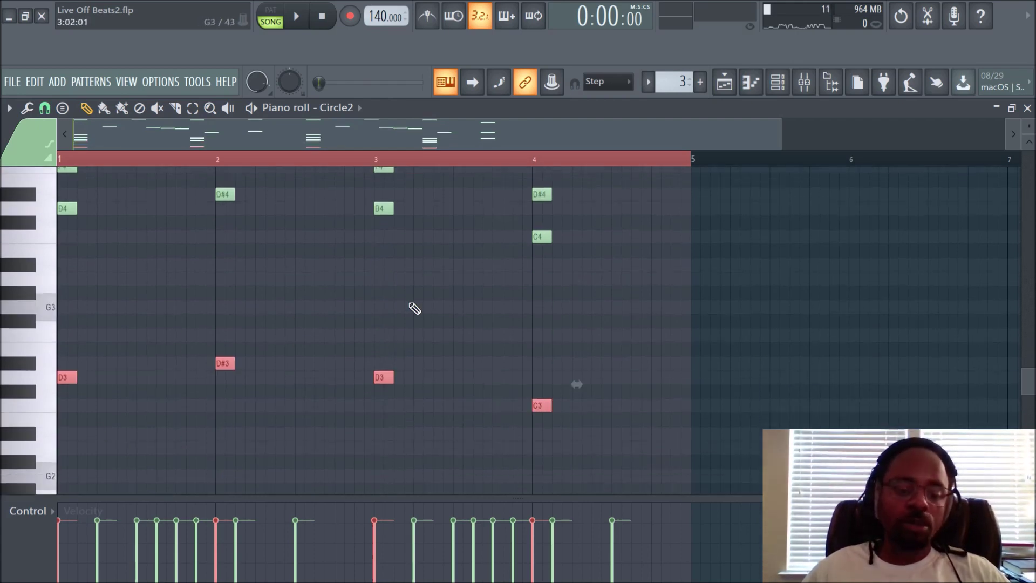
- Play back the four-bar progression with the added bass notes and stop it
{"action": "scroll", "coordinate": [564, 401], "scroll_direction": "up", "scroll_amount": 3}
{"action": "scroll", "coordinate": [621, 388], "scroll_direction": "up", "scroll_amount": 3}
{"action": "key", "text": "space"}
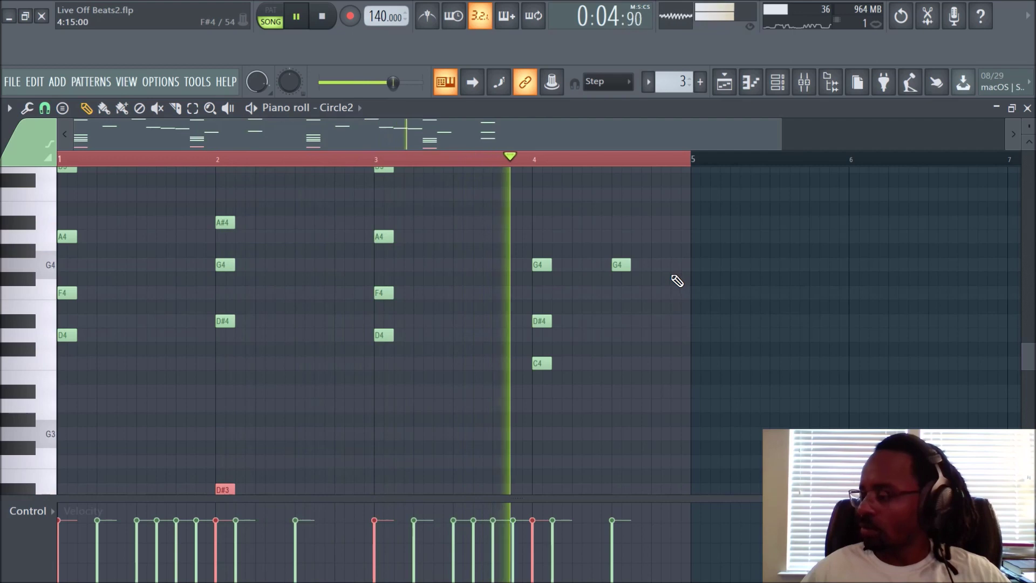
{"action": "key", "text": "space"}
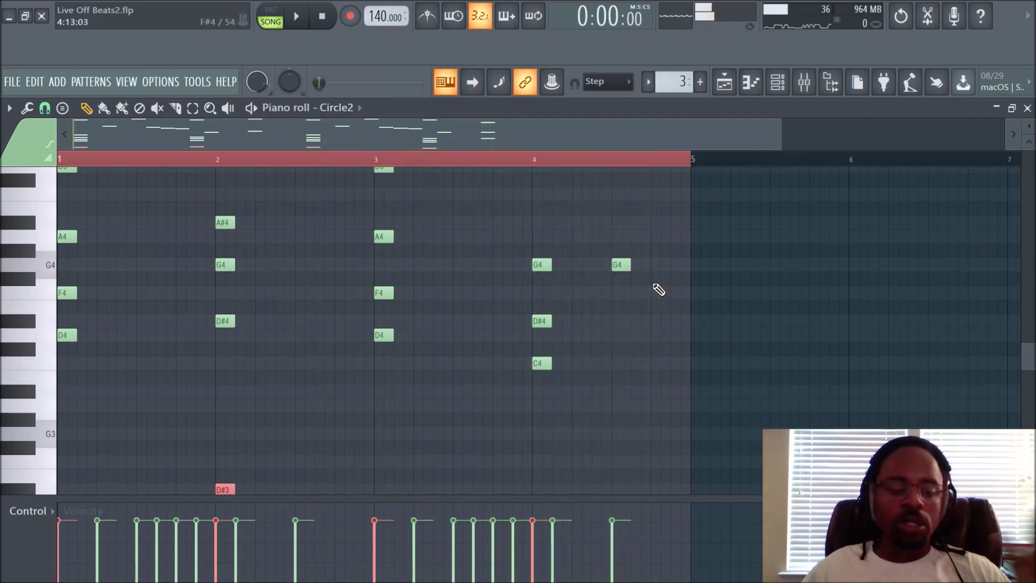
{"action": "scroll", "coordinate": [437, 325], "scroll_direction": "up", "scroll_amount": 3}
{"action": "scroll", "coordinate": [438, 326], "scroll_direction": "up", "scroll_amount": 2}
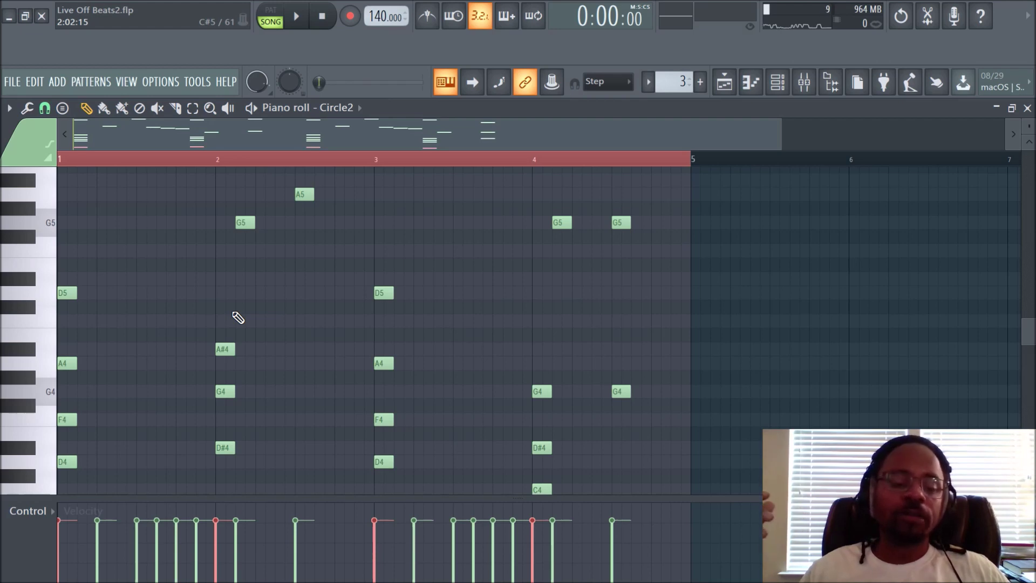
{"action": "scroll", "coordinate": [439, 170], "scroll_direction": "down", "scroll_amount": 2}
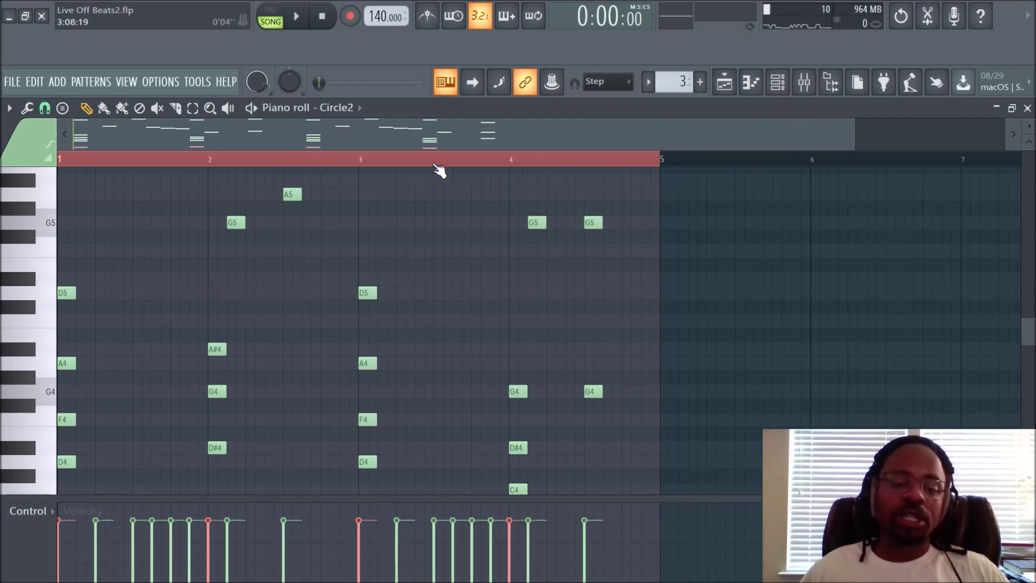
{"action": "scroll", "coordinate": [437, 314], "scroll_direction": "up", "scroll_amount": 2}
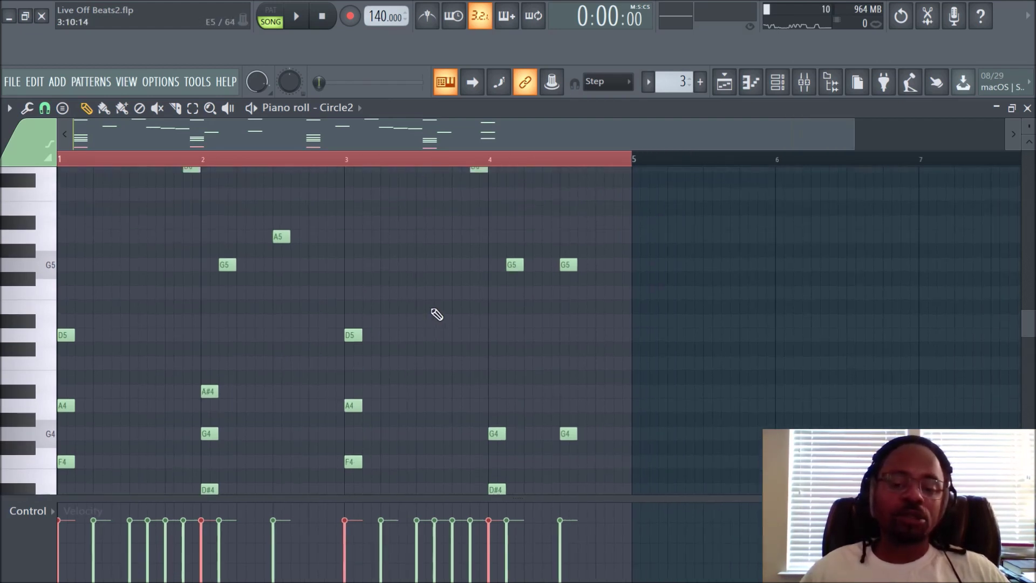
{"action": "scroll", "coordinate": [436, 314], "scroll_direction": "up", "scroll_amount": 2}
{"action": "scroll", "coordinate": [435, 313], "scroll_direction": "down", "scroll_amount": 1}
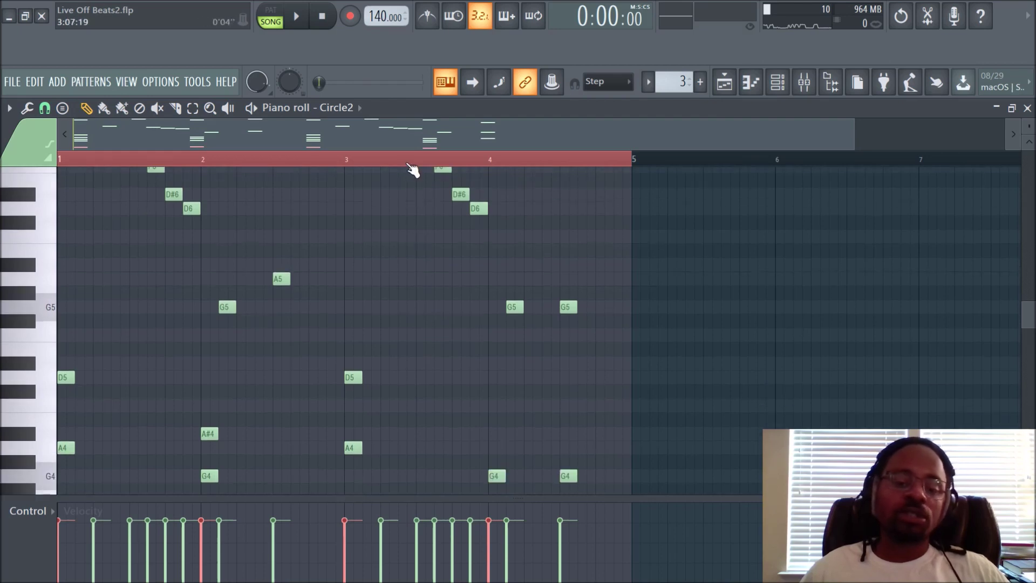
{"action": "scroll", "coordinate": [413, 170], "scroll_direction": "up", "scroll_amount": 2}
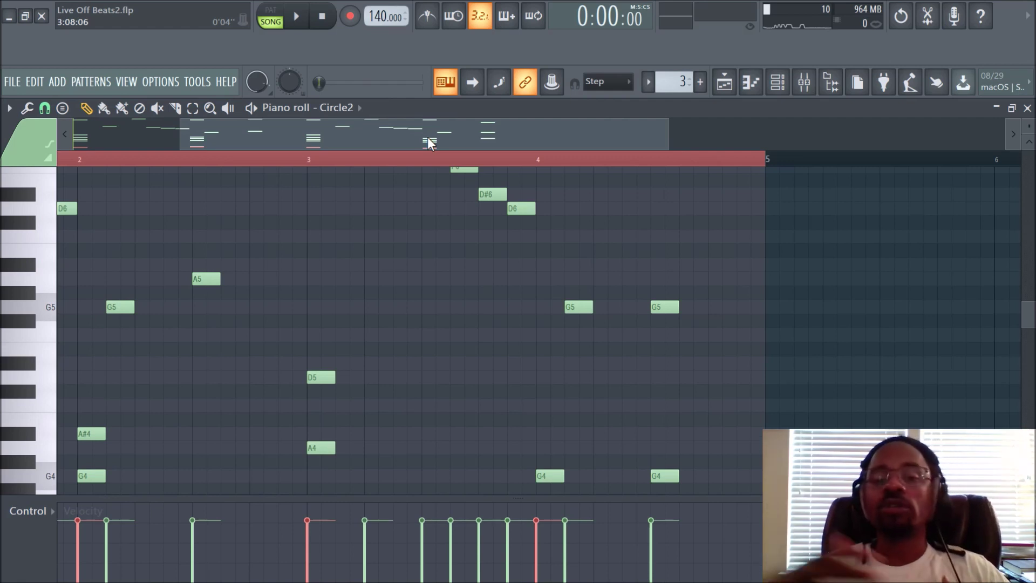
{"action": "left_click_drag", "start_coordinate": [425, 134], "coordinate": [276, 138]}
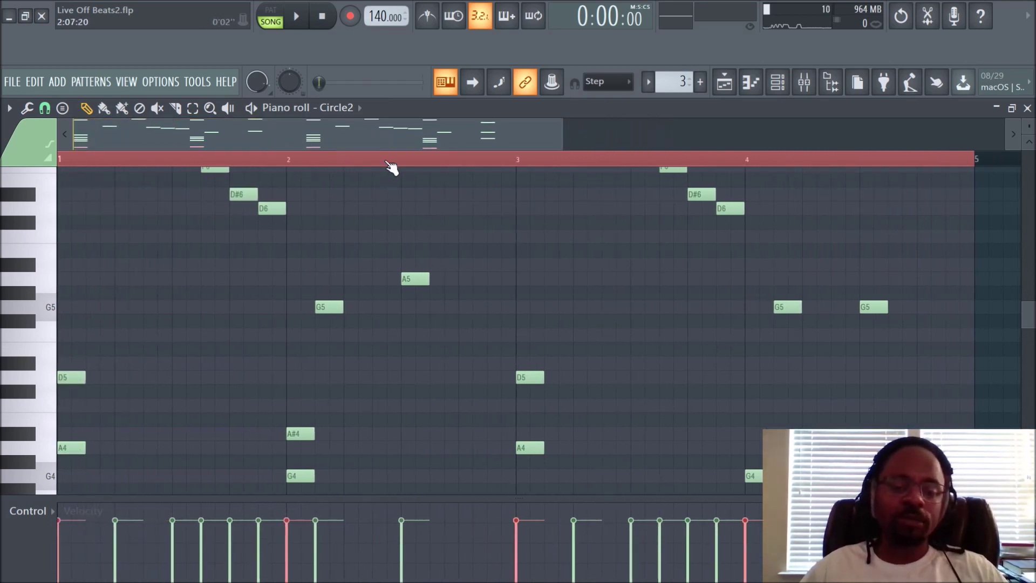
{"action": "scroll", "coordinate": [387, 162], "scroll_direction": "down", "scroll_amount": 2}
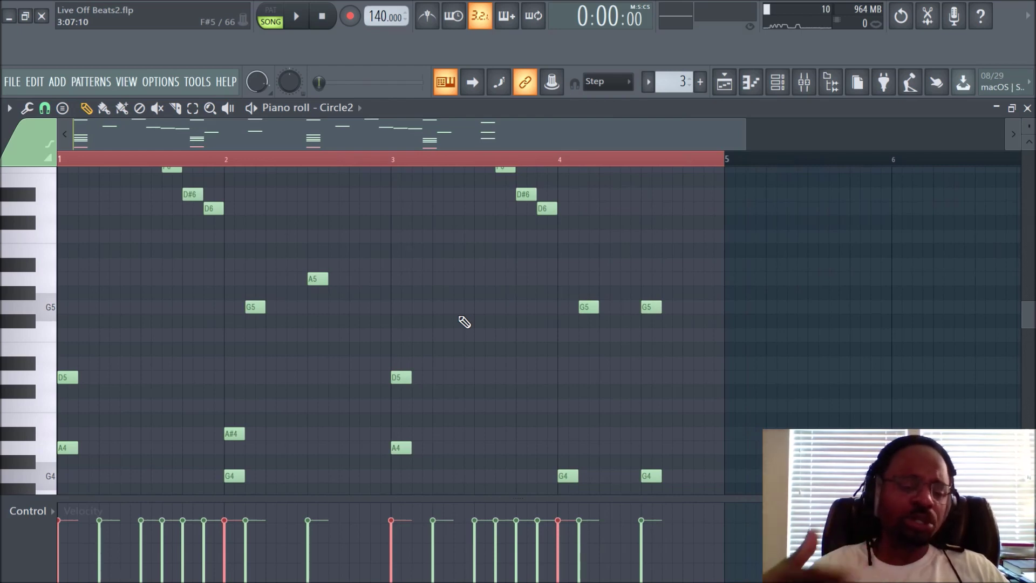
{"action": "scroll", "coordinate": [442, 358], "scroll_direction": "up", "scroll_amount": 2}
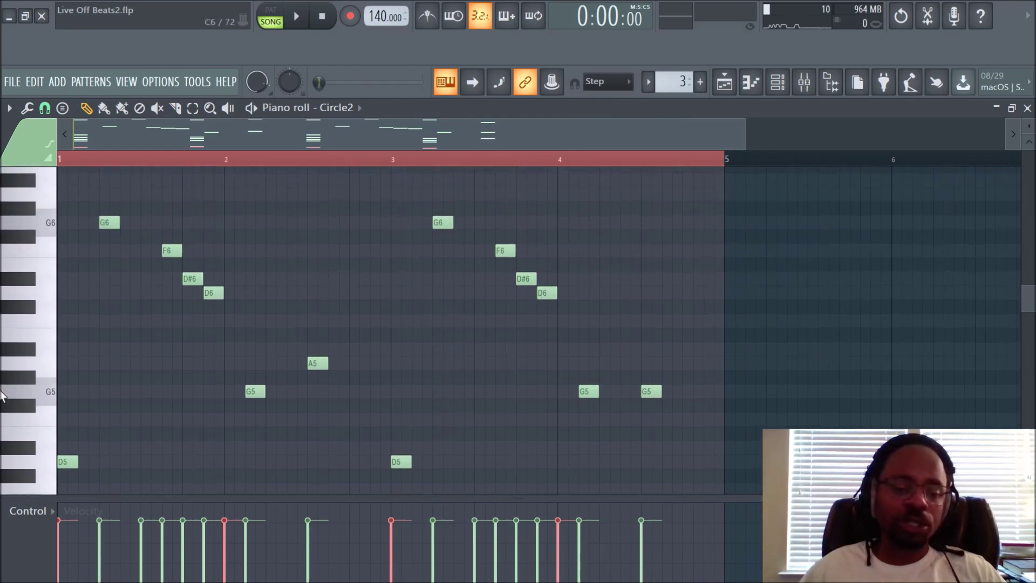
{"action": "scroll", "coordinate": [433, 305], "scroll_direction": "down", "scroll_amount": 1}
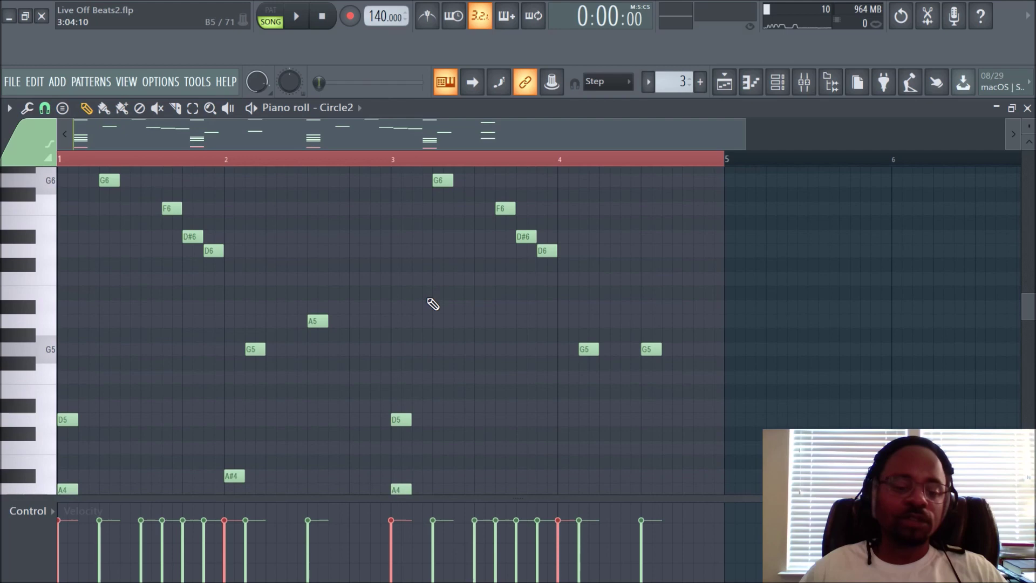
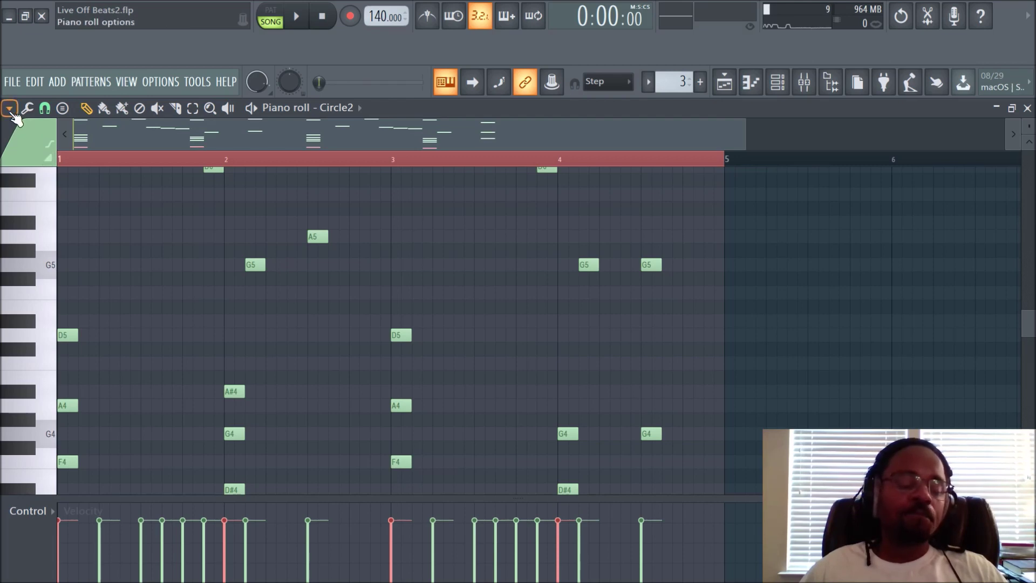
- Set the piano roll's scale highlighting to Major with G as root and compare the melody notes with it
{"action": "left_click", "coordinate": [12, 110]}
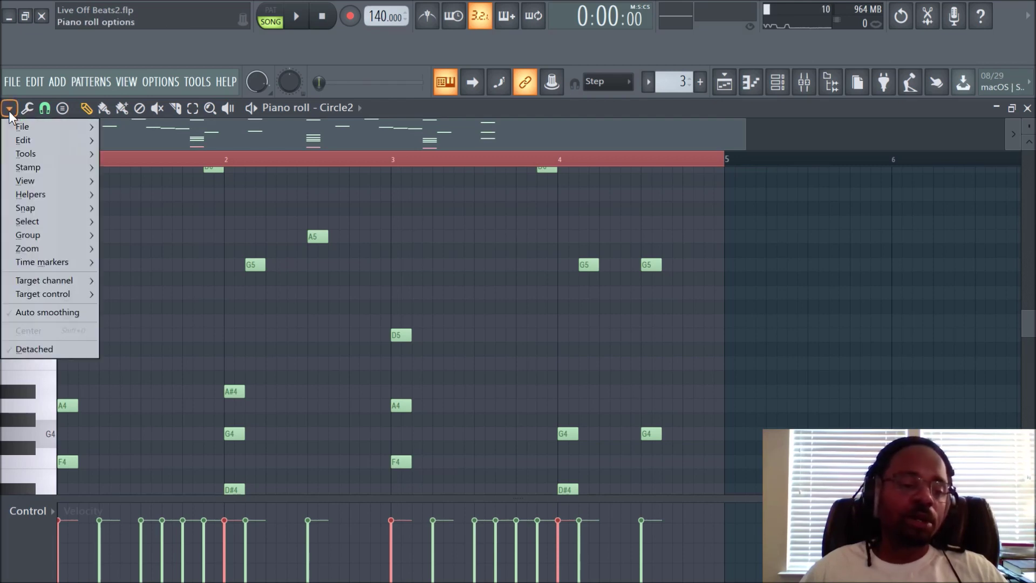
{"action": "mouse_move", "coordinate": [29, 195]}
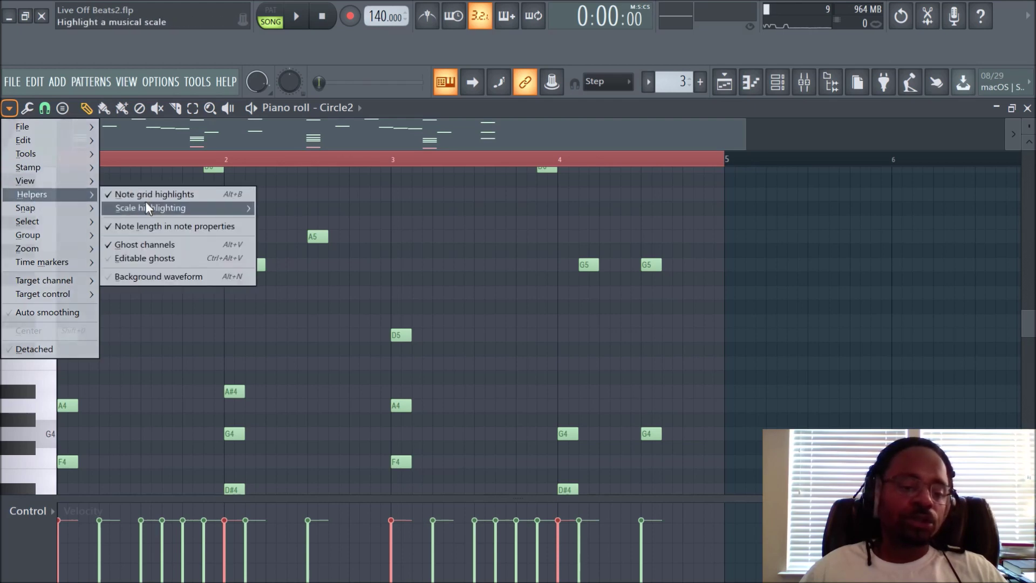
{"action": "mouse_move", "coordinate": [144, 204]}
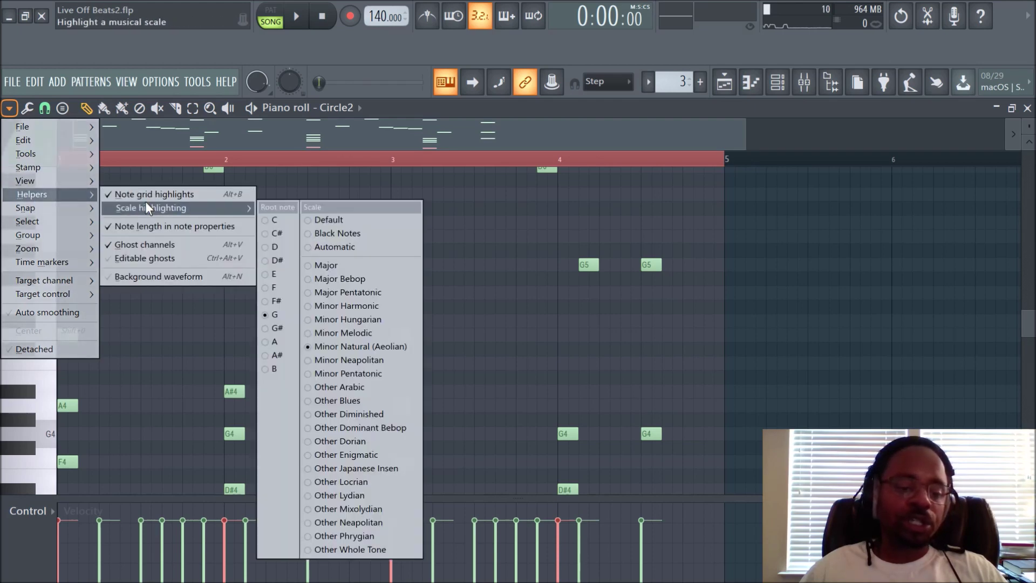
{"action": "left_click", "coordinate": [332, 263]}
{"action": "scroll", "coordinate": [452, 296], "scroll_direction": "up", "scroll_amount": 5}
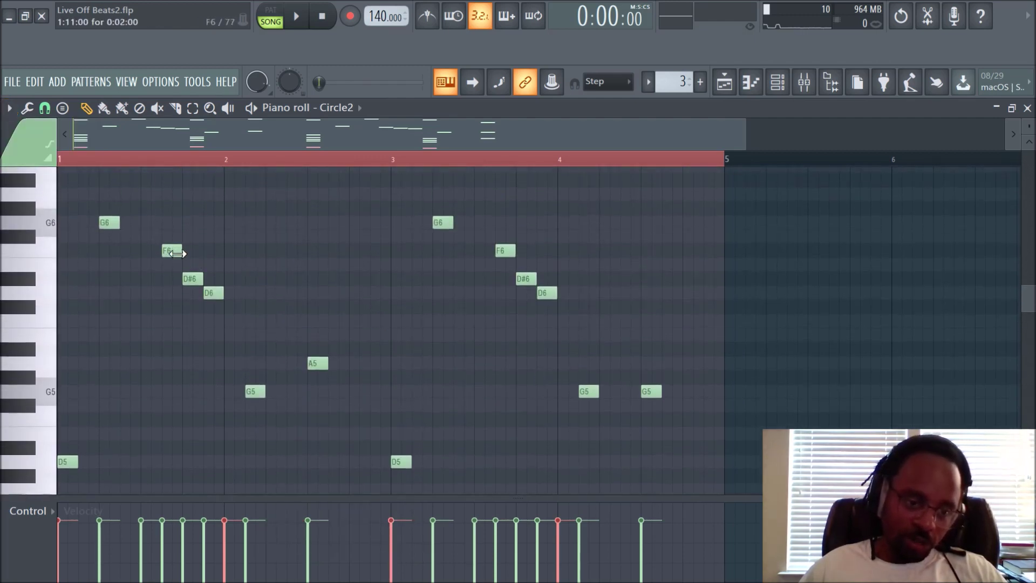
{"action": "scroll", "coordinate": [181, 268], "scroll_direction": "down", "scroll_amount": 3}
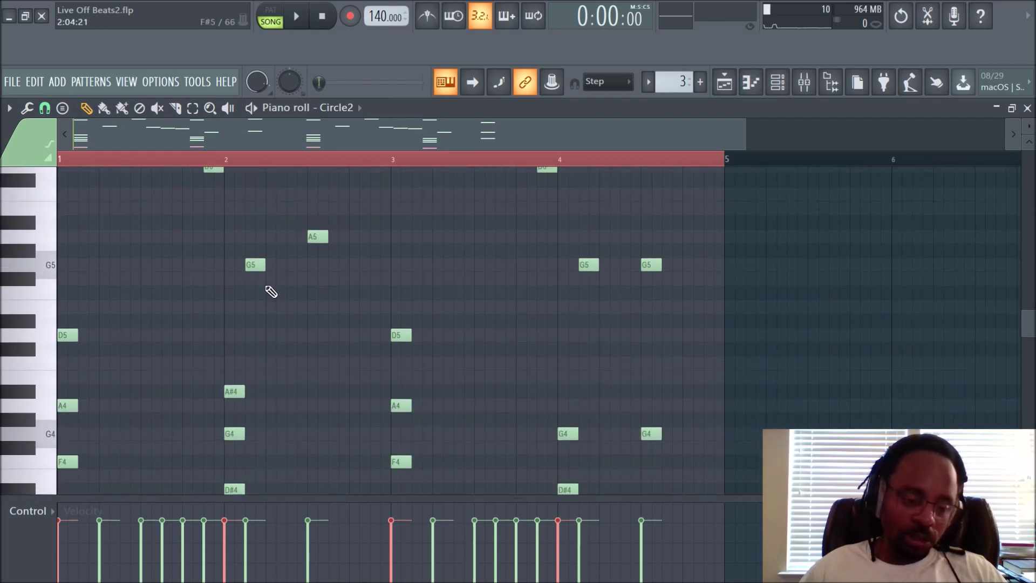
- Select all notes in the pattern and look through them from the chords up to the high melody
{"action": "key", "text": "ctrl+a"}
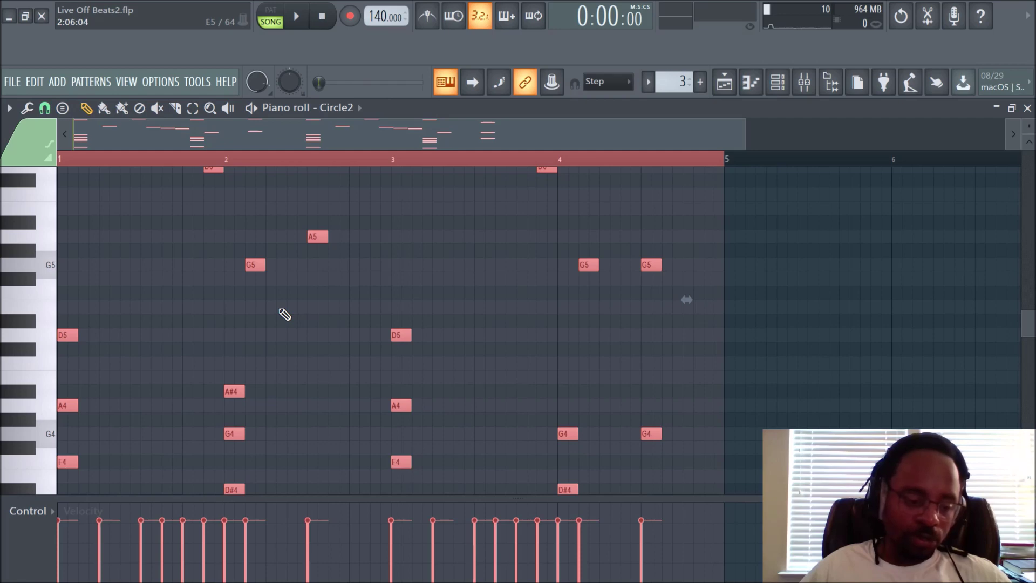
{"action": "scroll", "coordinate": [257, 280], "scroll_direction": "up", "scroll_amount": 6}
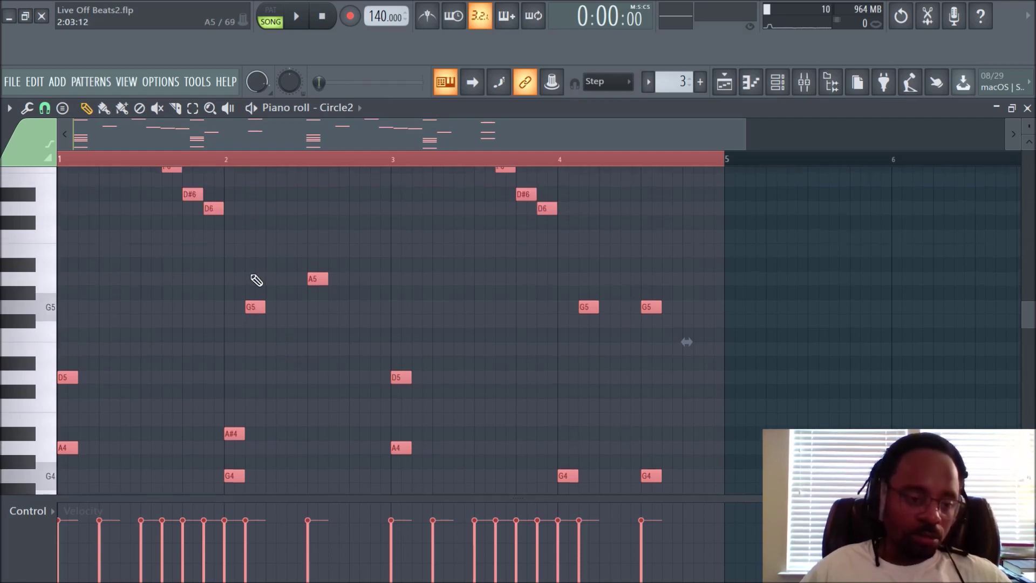
{"action": "scroll", "coordinate": [256, 281], "scroll_direction": "up", "scroll_amount": 1}
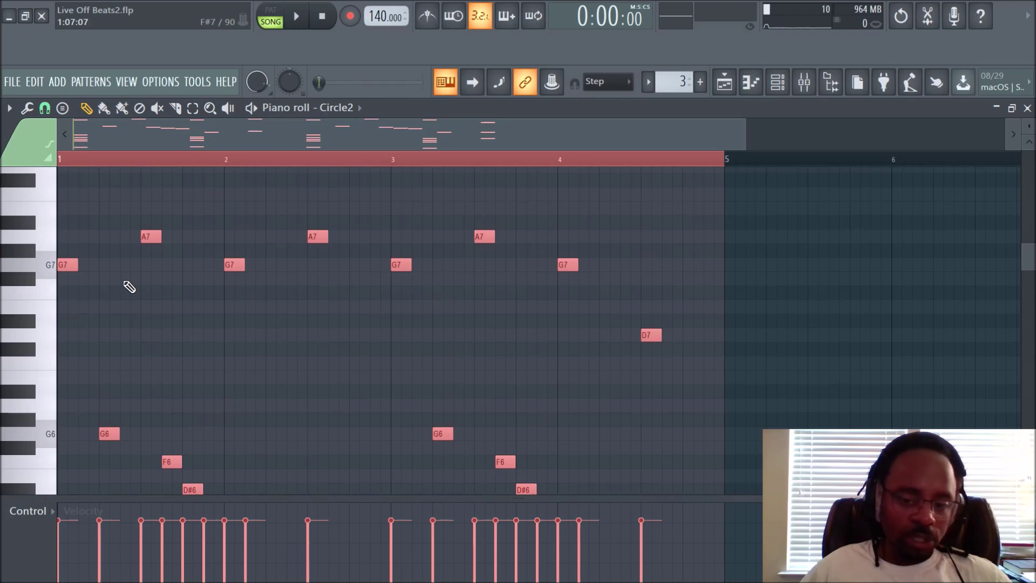
{"action": "scroll", "coordinate": [125, 283], "scroll_direction": "down", "scroll_amount": 2}
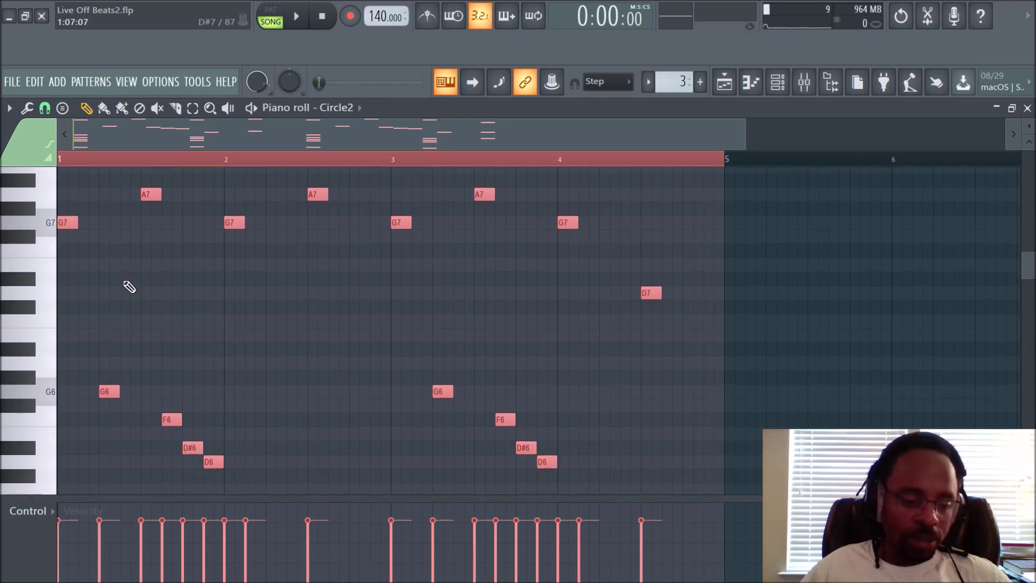
{"action": "scroll", "coordinate": [129, 286], "scroll_direction": "down", "scroll_amount": 12}
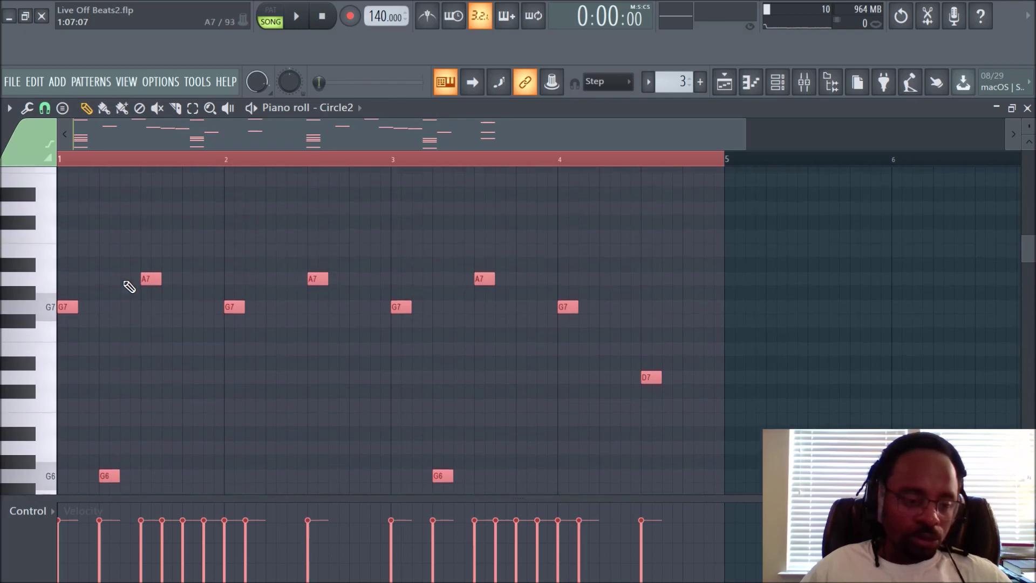
{"action": "scroll", "coordinate": [155, 282], "scroll_direction": "down", "scroll_amount": 2}
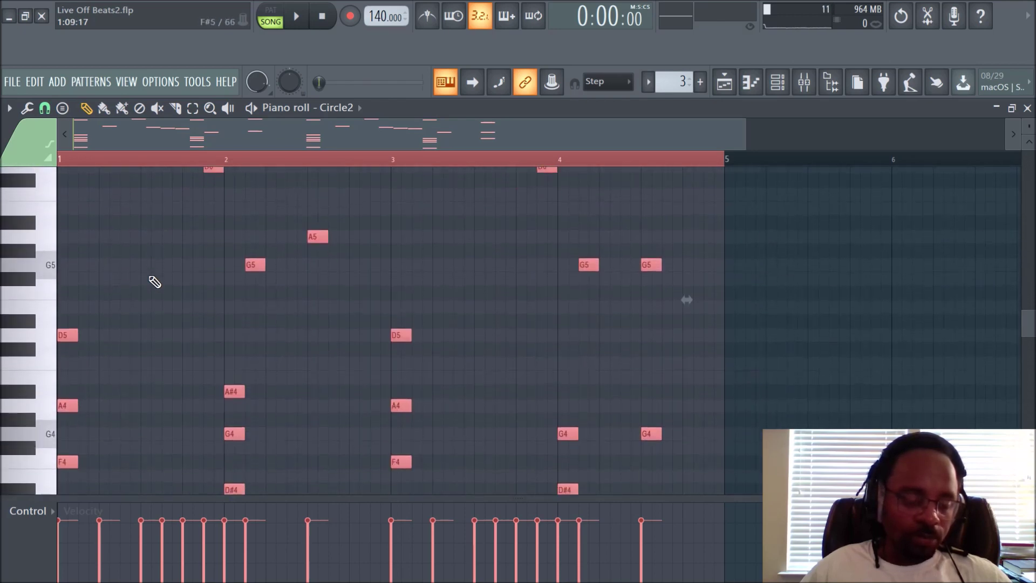
{"action": "scroll", "coordinate": [155, 282], "scroll_direction": "up", "scroll_amount": 8}
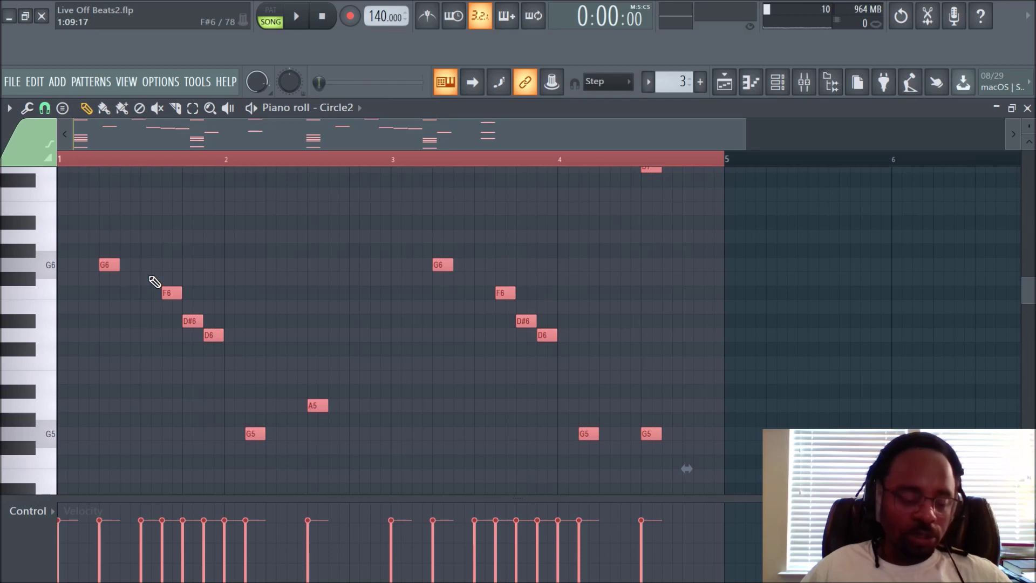
- Set the piano roll's scale highlighting to Minor Natural (Aeolian) with E as the root note
{"action": "left_click", "coordinate": [44, 108]}
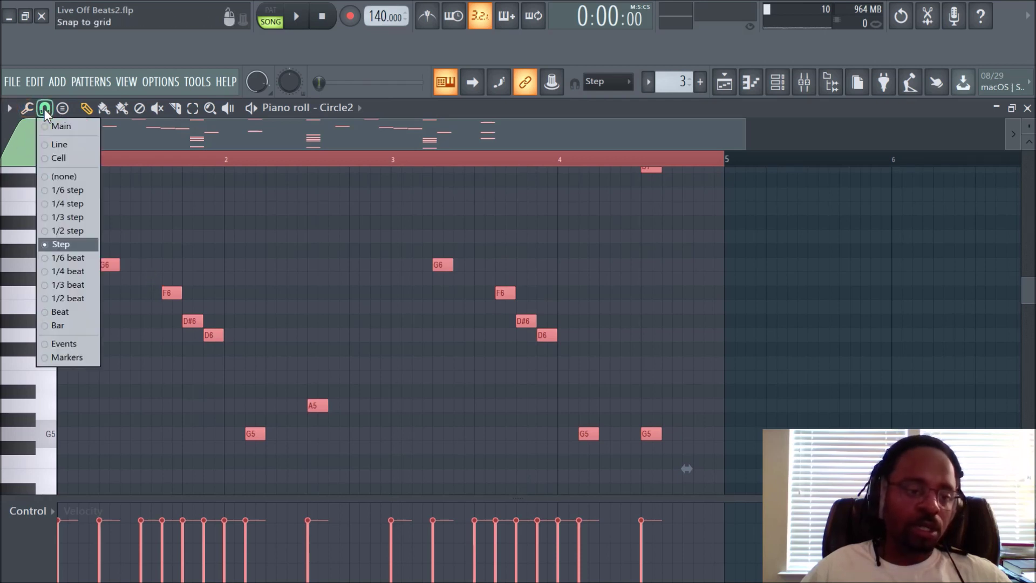
{"action": "left_click", "coordinate": [10, 108]}
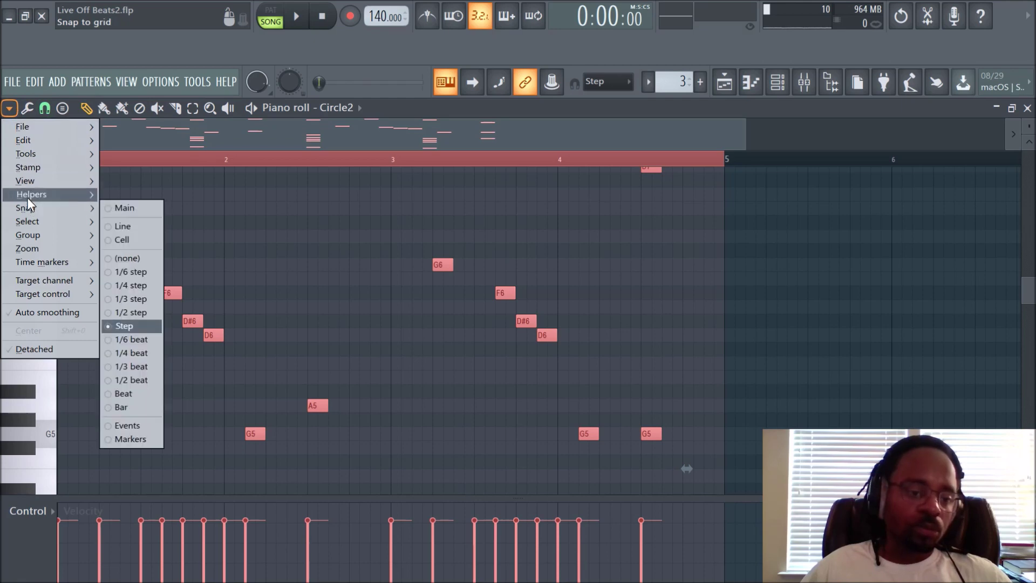
{"action": "mouse_move", "coordinate": [208, 213]}
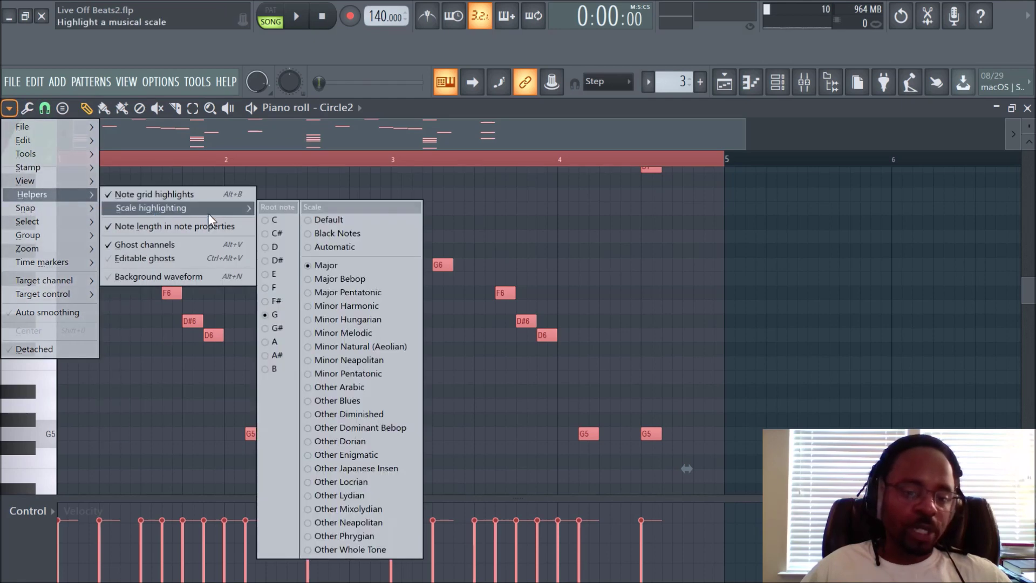
{"action": "left_click", "coordinate": [353, 347]}
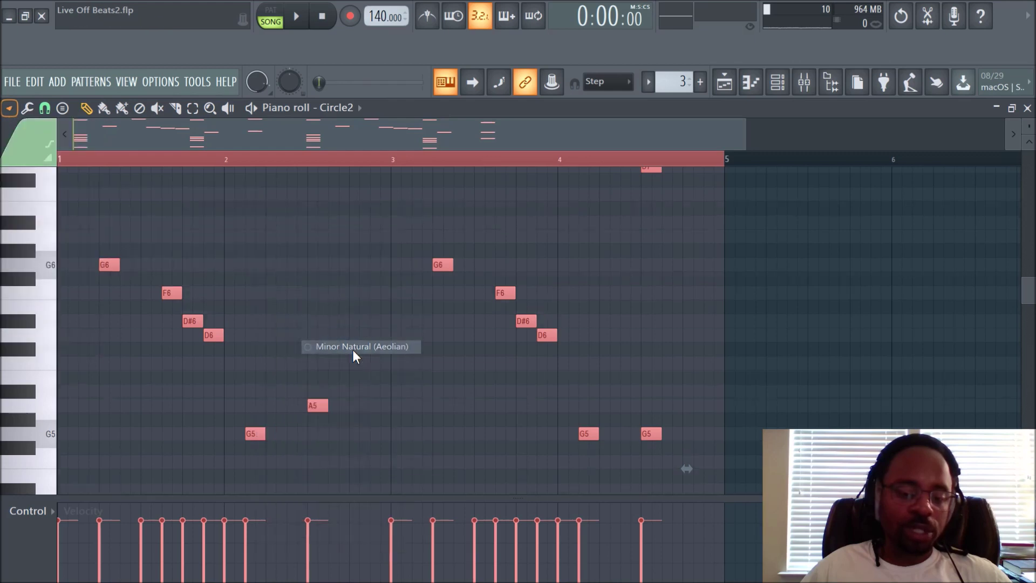
{"action": "left_click", "coordinate": [9, 109]}
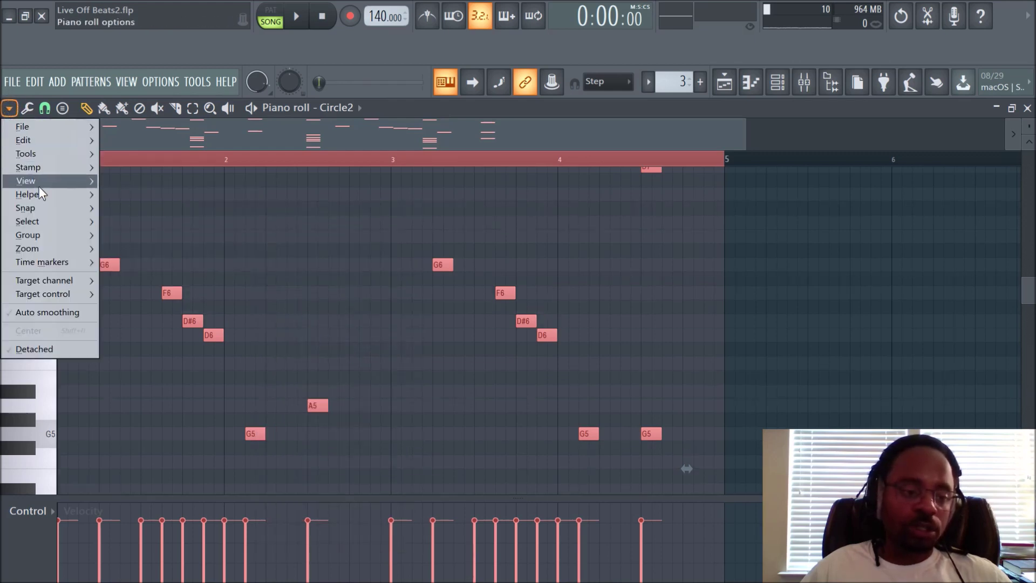
{"action": "mouse_move", "coordinate": [42, 196]}
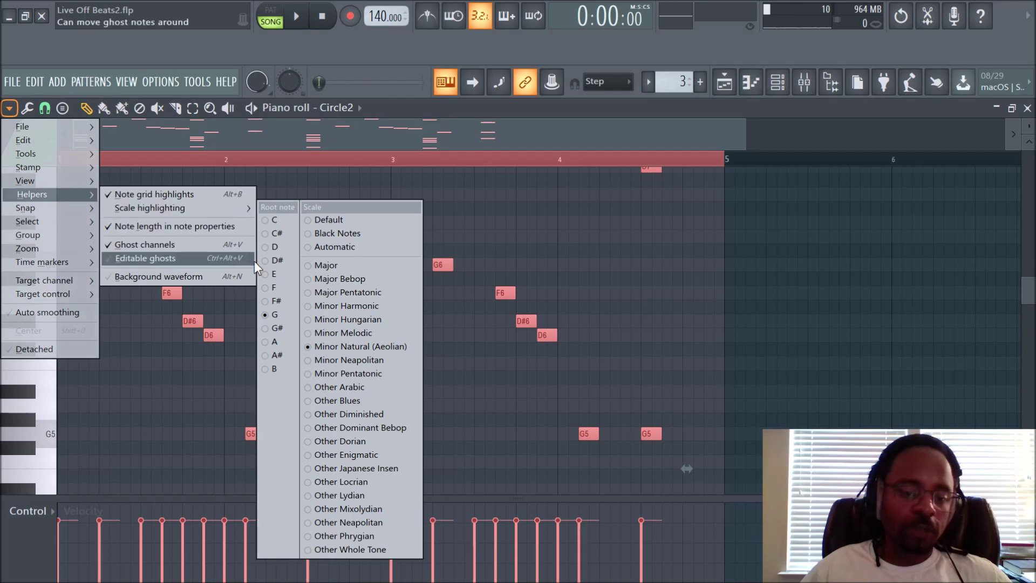
{"action": "left_click", "coordinate": [284, 275]}
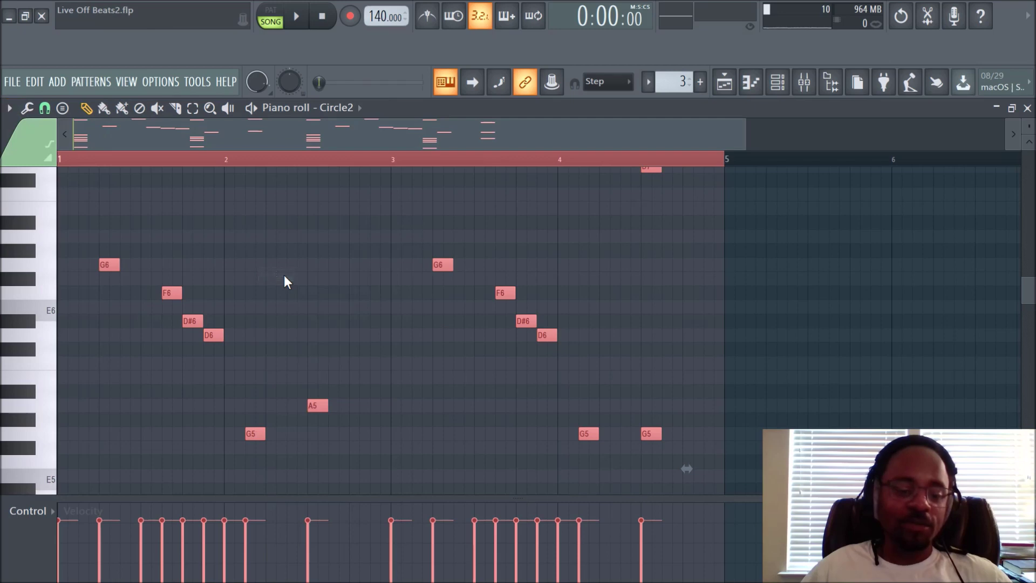
- Examine the selected notes across the octaves against the E natural minor highlighting and audition the G7 piano key
{"action": "scroll", "coordinate": [374, 245], "scroll_direction": "down", "scroll_amount": 5}
{"action": "scroll", "coordinate": [374, 246], "scroll_direction": "up", "scroll_amount": 6}
{"action": "scroll", "coordinate": [374, 246], "scroll_direction": "down", "scroll_amount": 3}
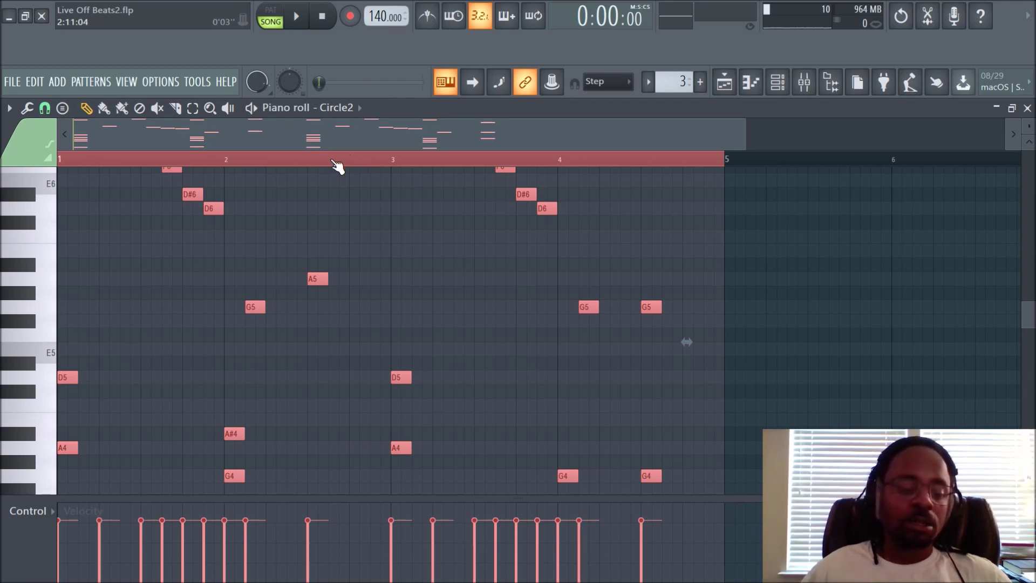
{"action": "scroll", "coordinate": [362, 231], "scroll_direction": "down", "scroll_amount": 3}
{"action": "scroll", "coordinate": [362, 231], "scroll_direction": "up", "scroll_amount": 13}
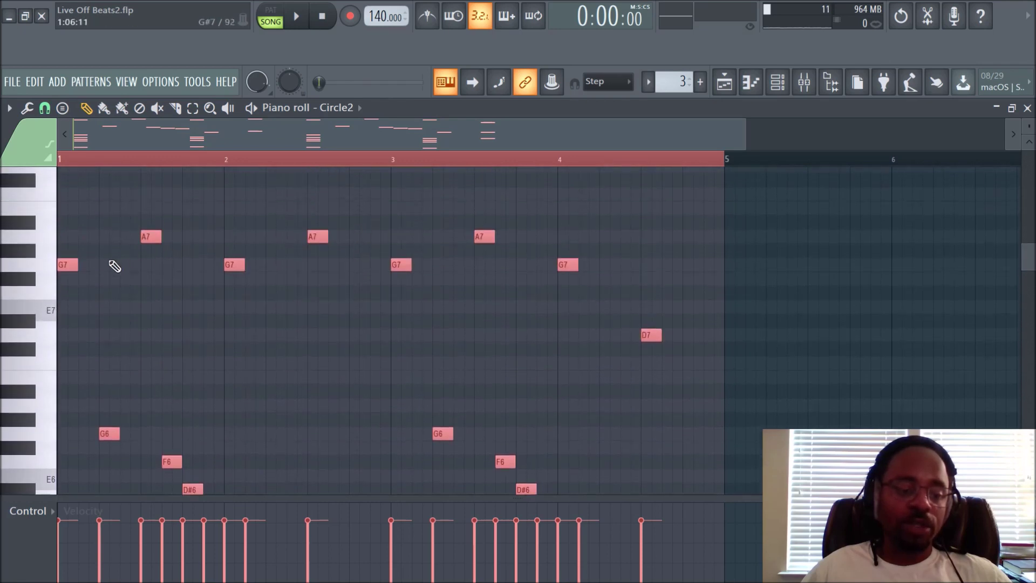
{"action": "left_click", "coordinate": [50, 271]}
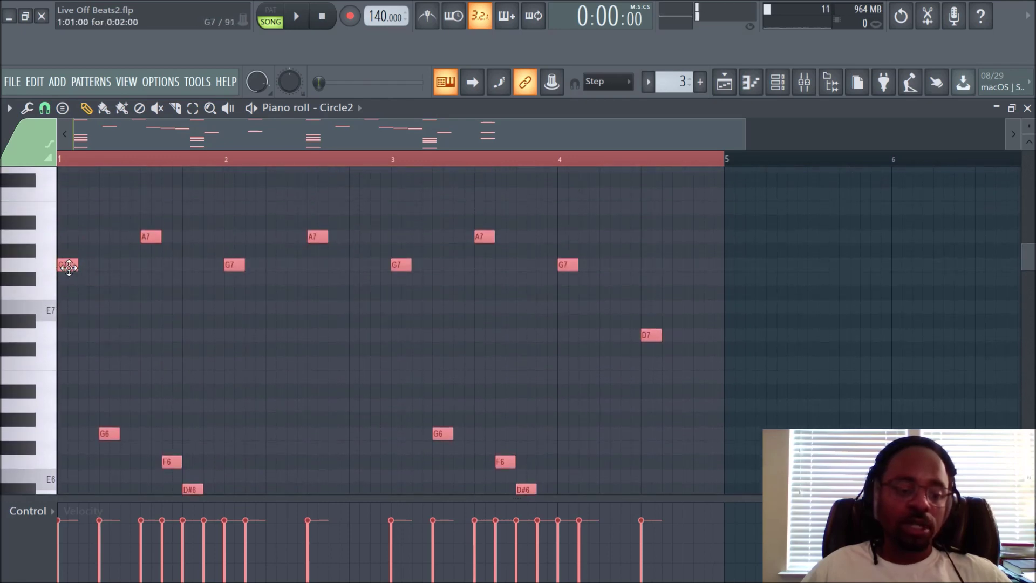
{"action": "scroll", "coordinate": [62, 265], "scroll_direction": "up", "scroll_amount": 2}
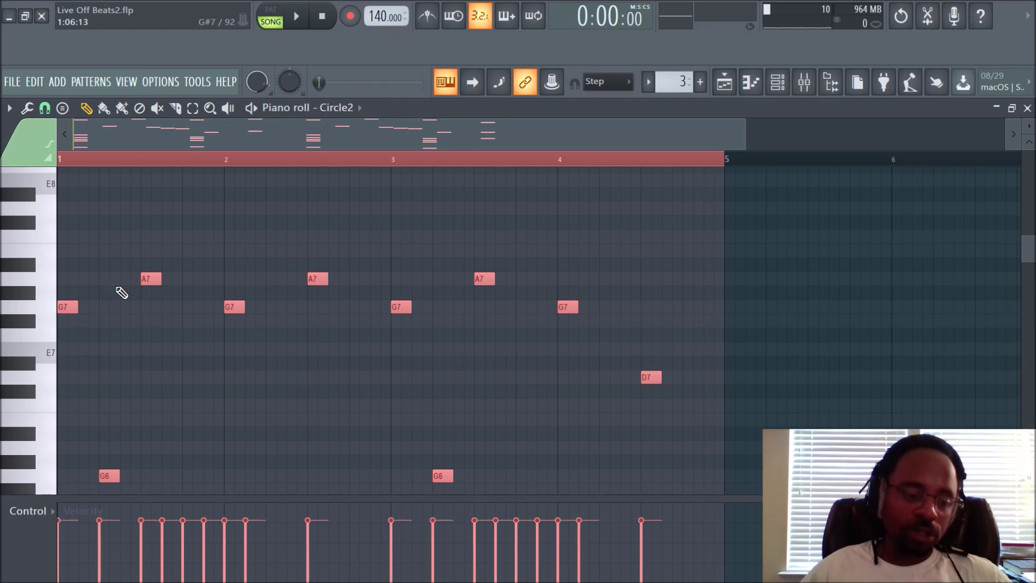
- Transpose all the selected notes down three semitones, so the melody's opening note moves to E7
{"action": "key", "text": "Down"}
{"action": "key", "text": "Down"}
{"action": "key", "text": "Down"}
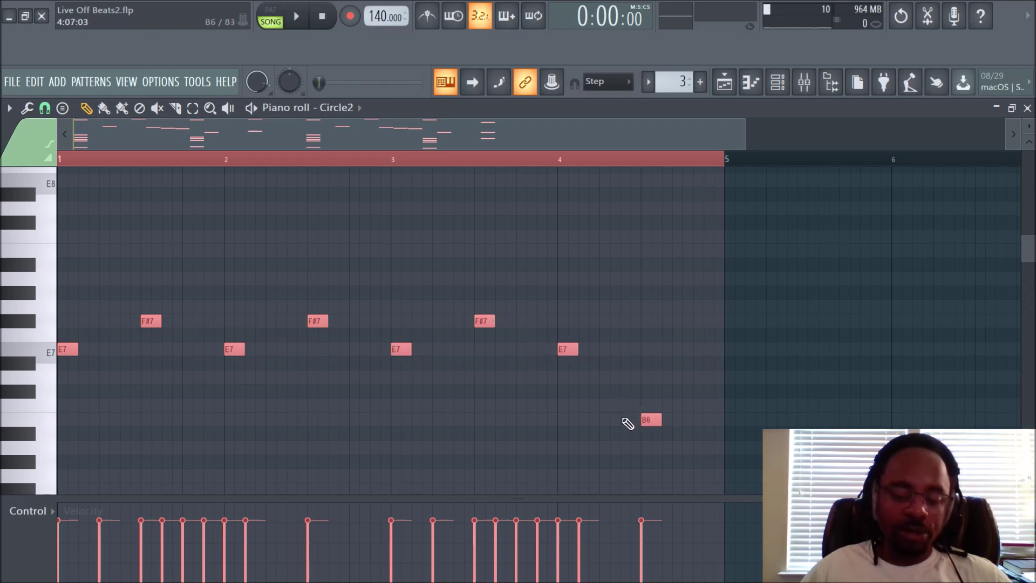
- Compare the transposed notes across the octaves with the E natural minor highlighting, audition a piano key and play the pattern
{"action": "scroll", "coordinate": [596, 418], "scroll_direction": "down", "scroll_amount": 5}
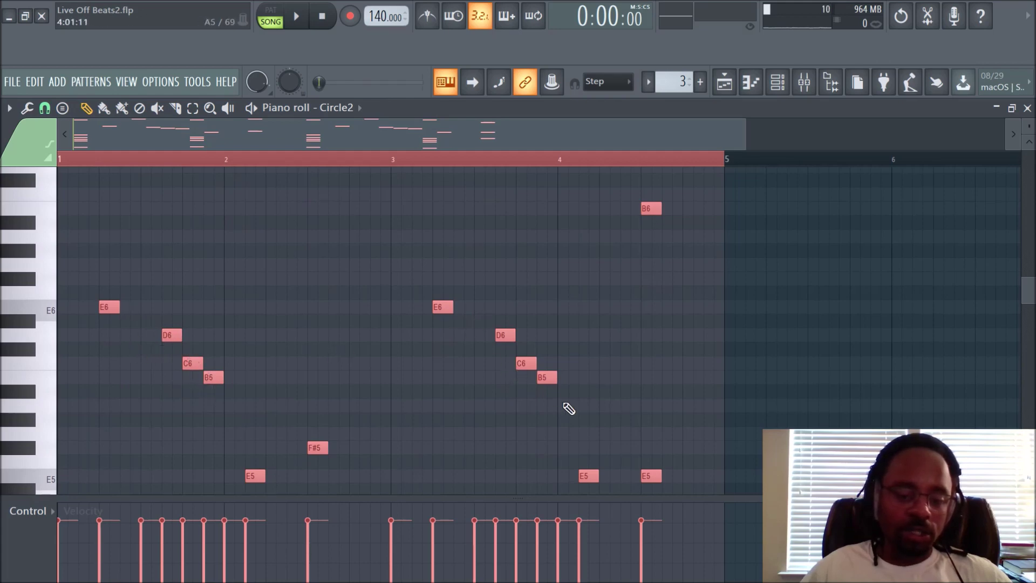
{"action": "scroll", "coordinate": [427, 389], "scroll_direction": "down", "scroll_amount": 2}
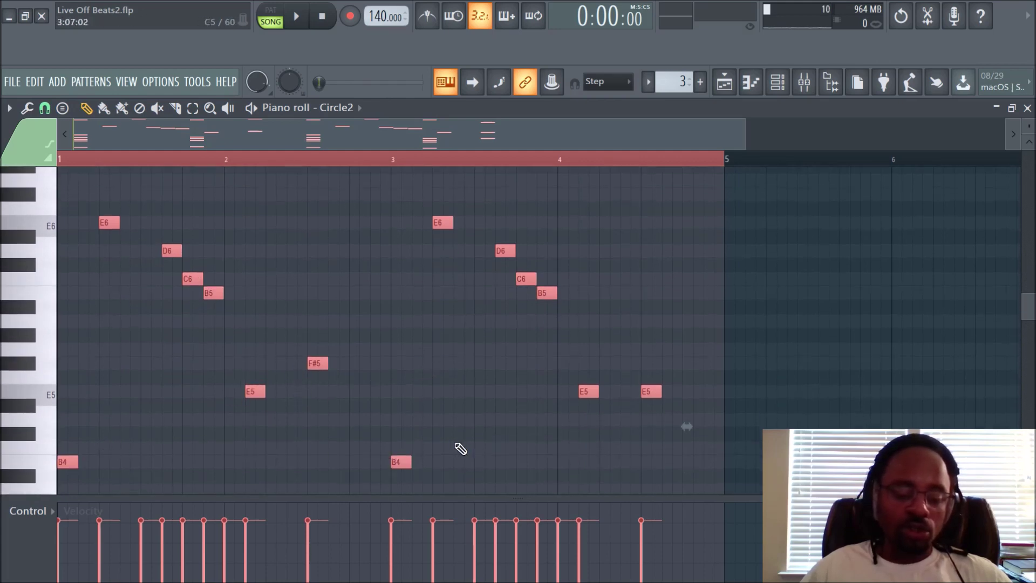
{"action": "scroll", "coordinate": [426, 445], "scroll_direction": "down", "scroll_amount": 1}
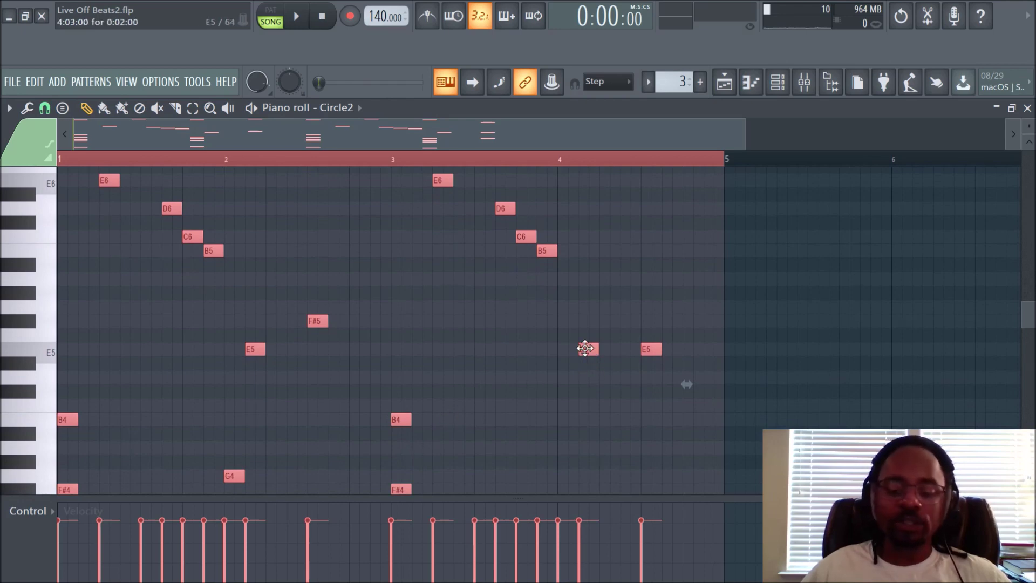
{"action": "scroll", "coordinate": [558, 340], "scroll_direction": "down", "scroll_amount": 2}
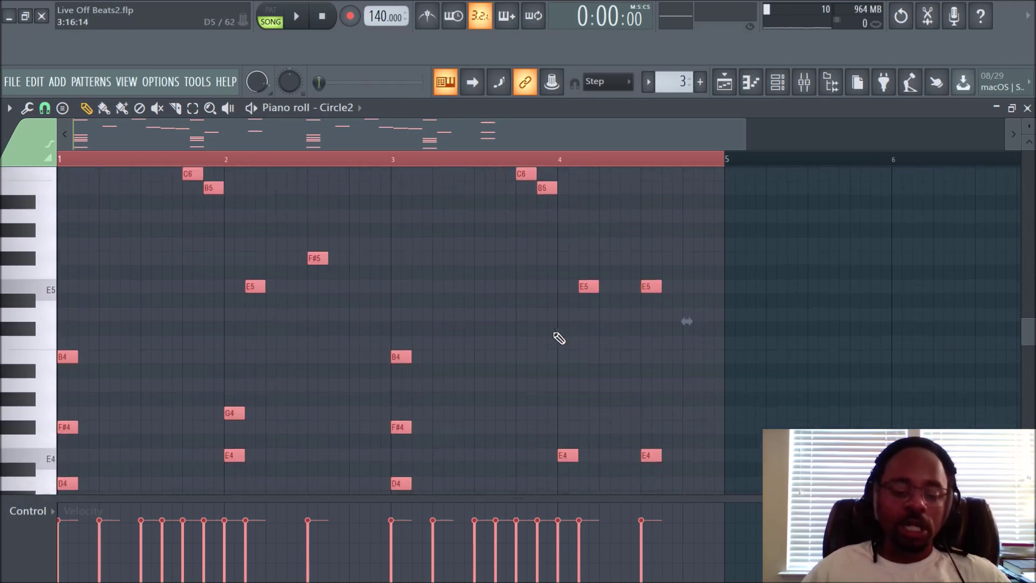
{"action": "scroll", "coordinate": [74, 382], "scroll_direction": "down", "scroll_amount": 2}
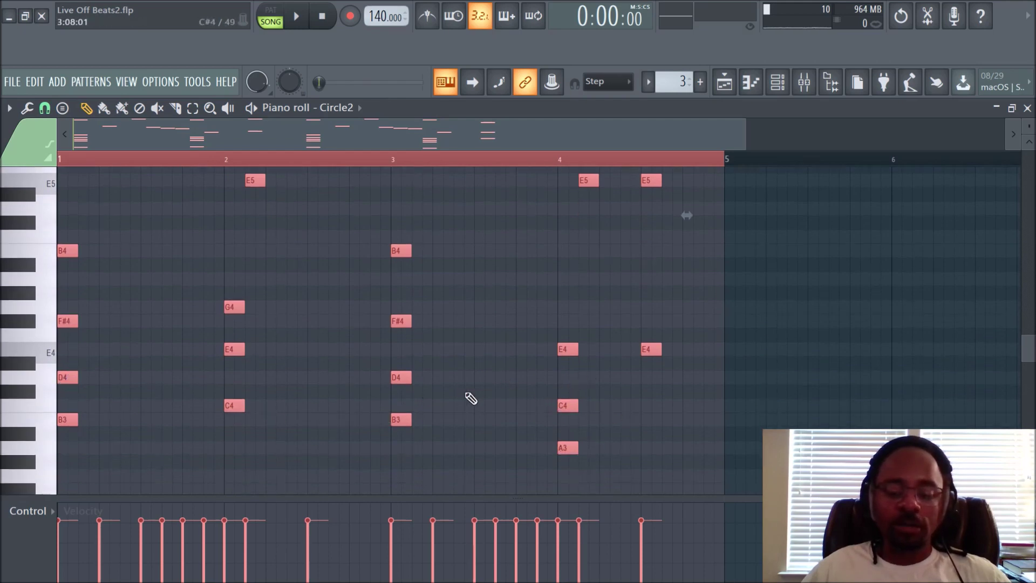
{"action": "scroll", "coordinate": [222, 351], "scroll_direction": "up", "scroll_amount": 5}
{"action": "scroll", "coordinate": [83, 280], "scroll_direction": "up", "scroll_amount": 4}
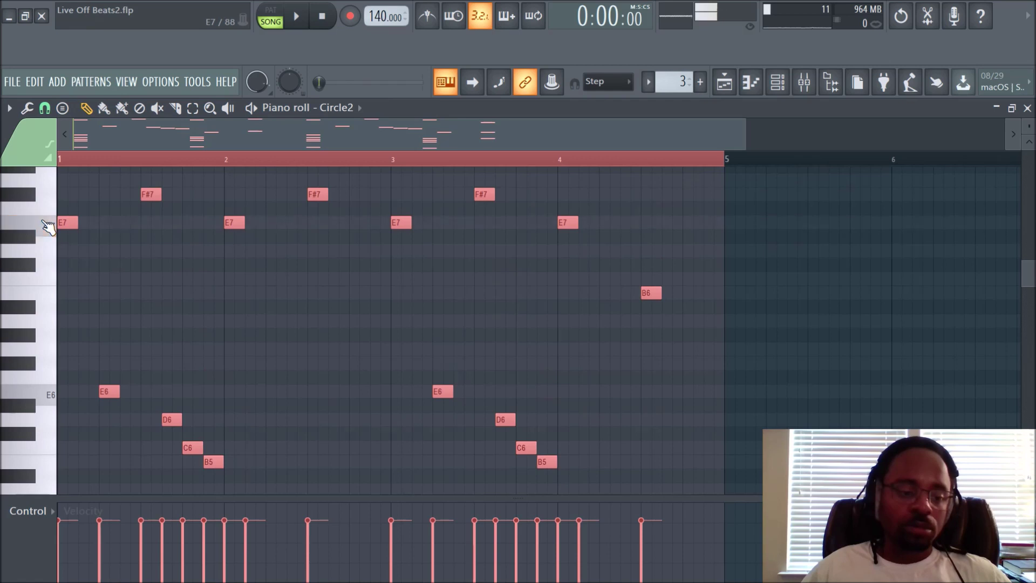
{"action": "scroll", "coordinate": [121, 292], "scroll_direction": "up", "scroll_amount": 2}
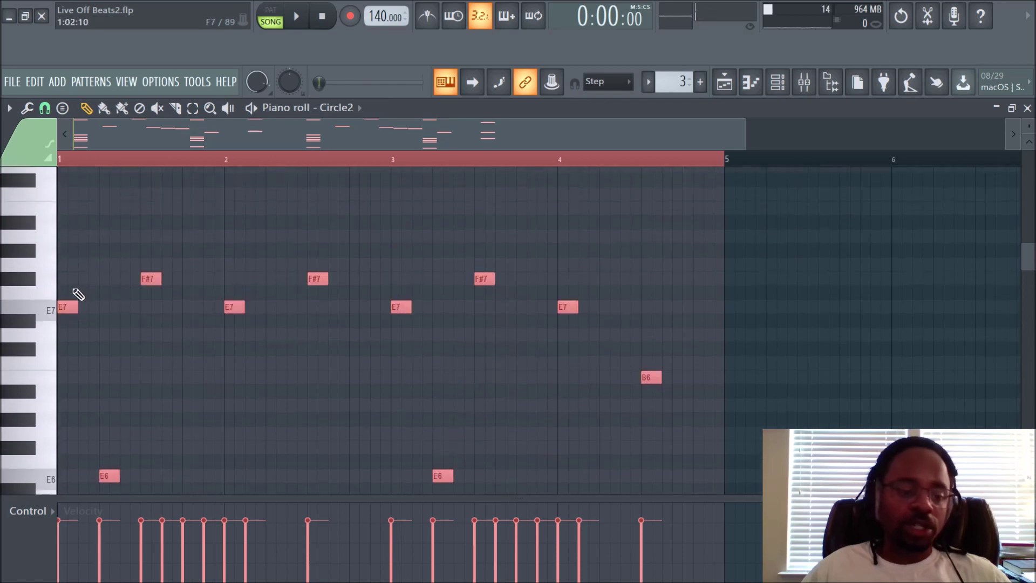
{"action": "left_click", "coordinate": [46, 269]}
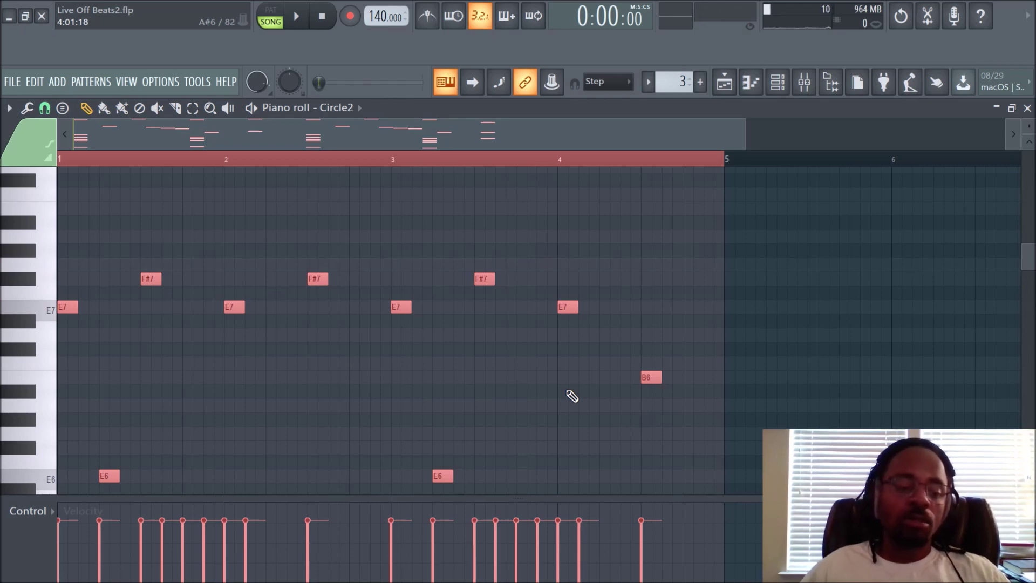
{"action": "key", "text": "space"}
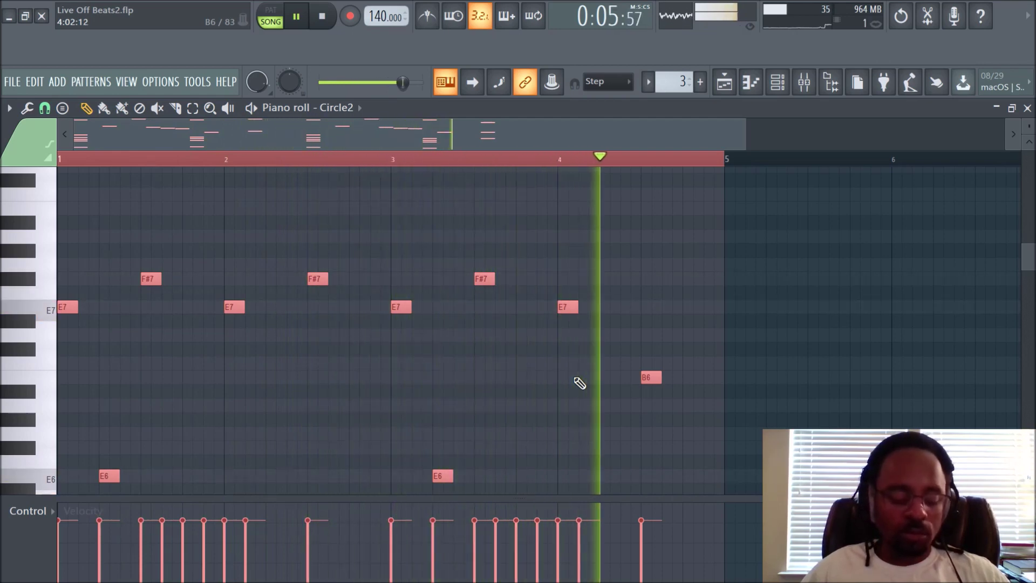
{"action": "key", "text": "space"}
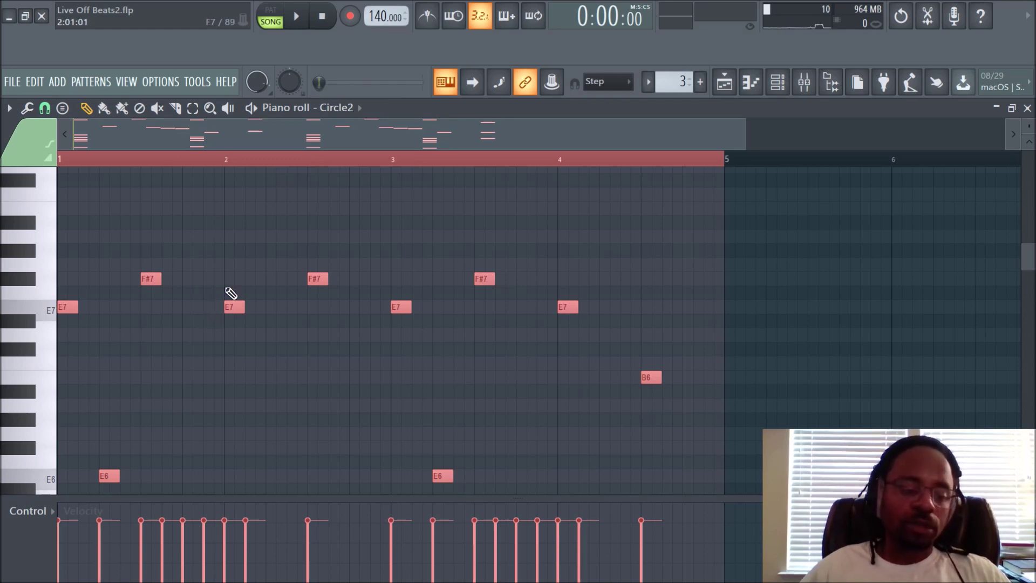
- Transpose the selected notes up two semitones in single-semitone moves, playing the pattern after each move
{"action": "key", "text": "Up"}
{"action": "key", "text": "space"}
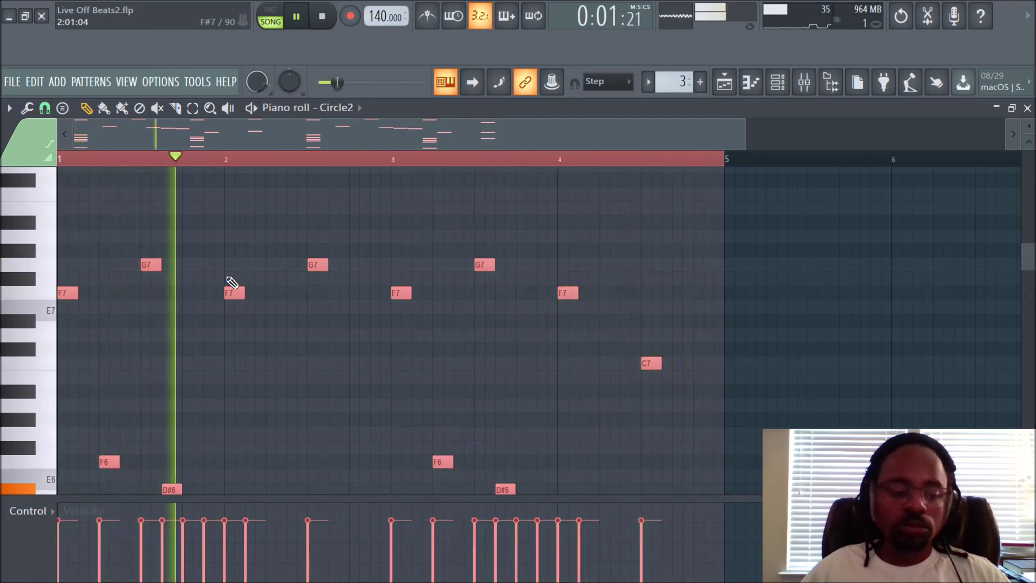
{"action": "key", "text": "space"}
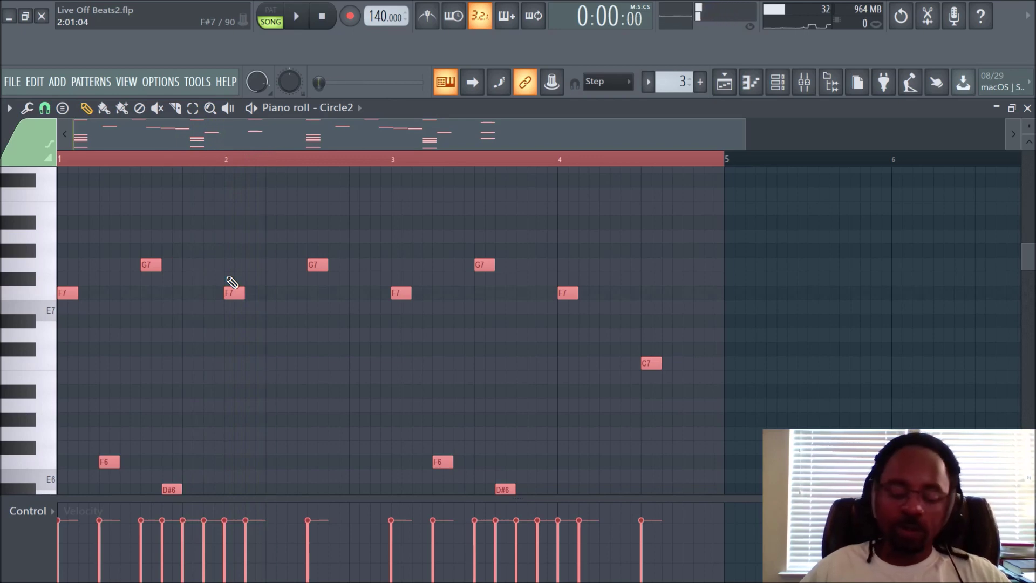
{"action": "key", "text": "shift+Up"}
{"action": "key", "text": "space"}
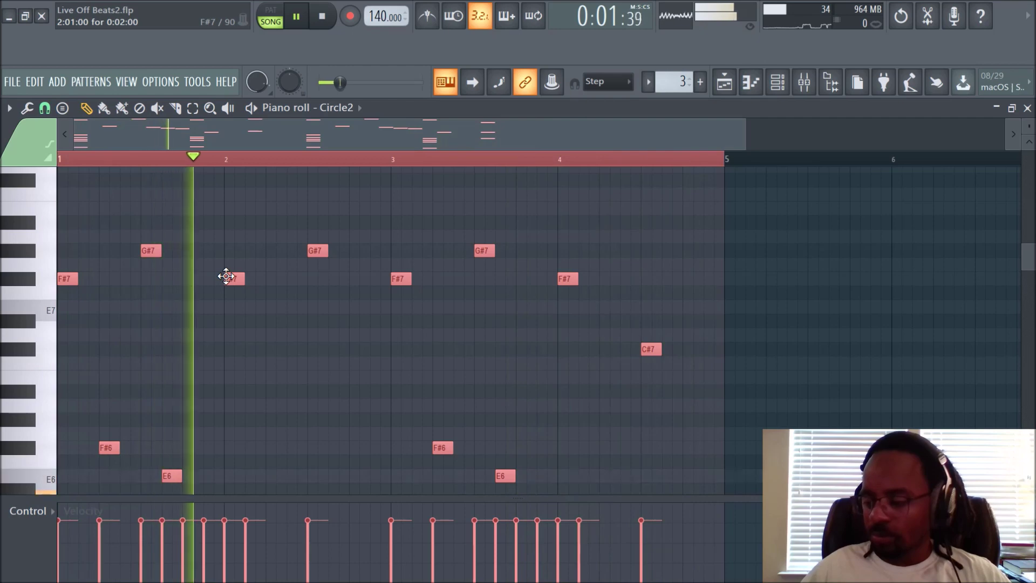
{"action": "key", "text": "space"}
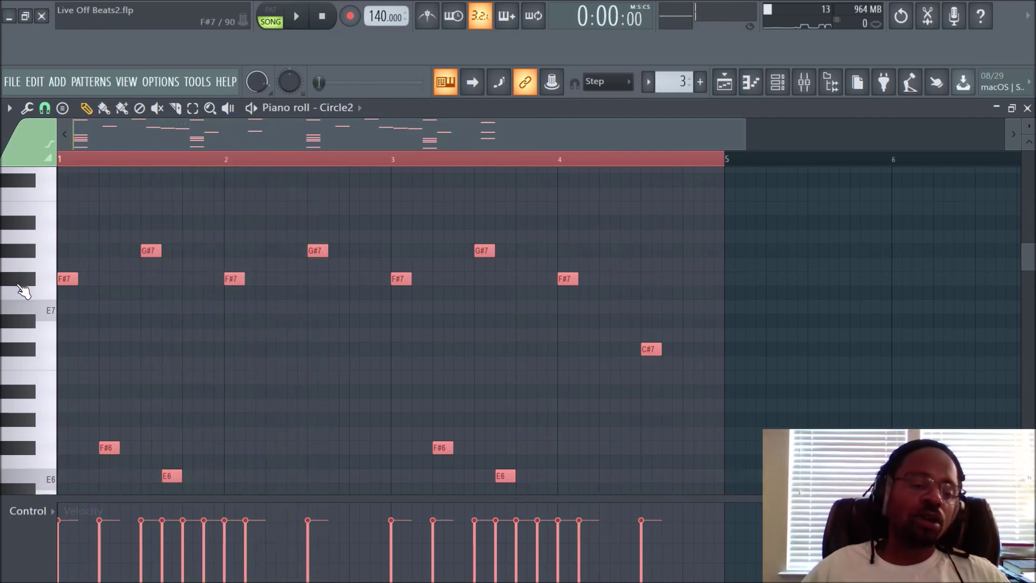
- Set the scale highlighting's root note to F and play the pattern briefly
{"action": "left_click", "coordinate": [10, 108]}
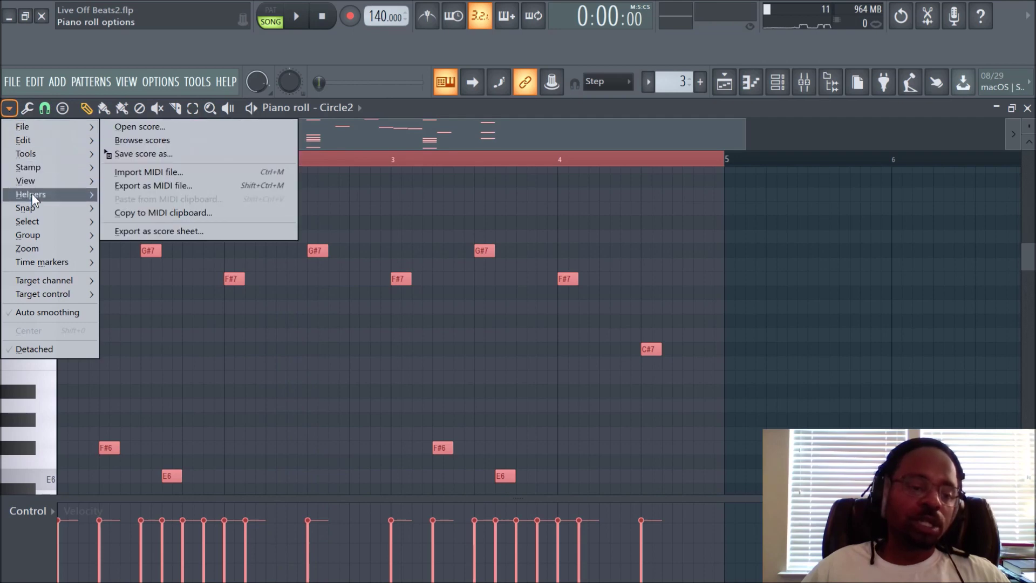
{"action": "mouse_move", "coordinate": [31, 196]}
{"action": "mouse_move", "coordinate": [153, 210]}
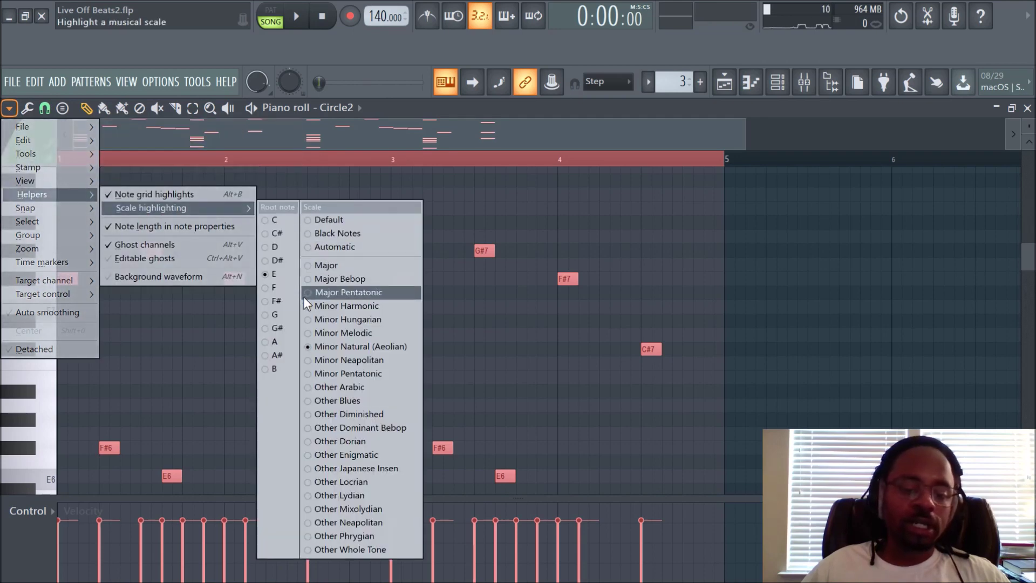
{"action": "left_click", "coordinate": [290, 289]}
{"action": "key", "text": "space"}
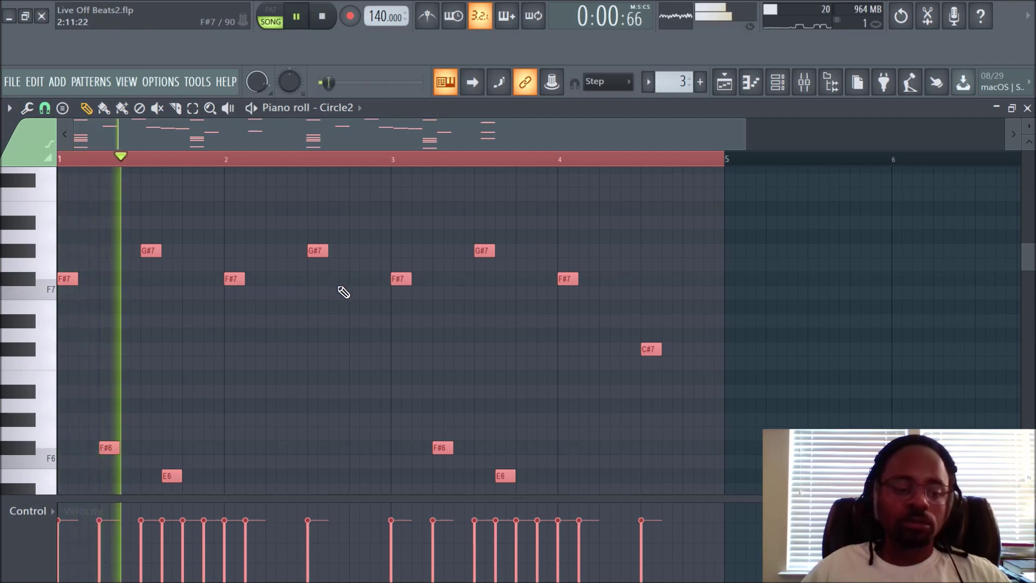
{"action": "key", "text": "space"}
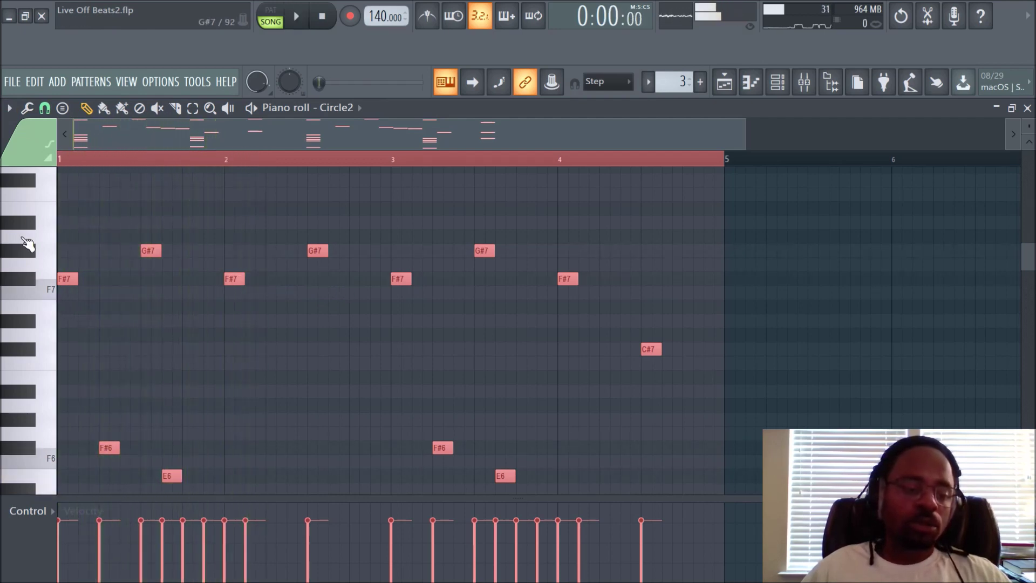
- Set the scale highlighting's root note to F# and audition the F#7 and F#6 piano keys
{"action": "left_click", "coordinate": [9, 108]}
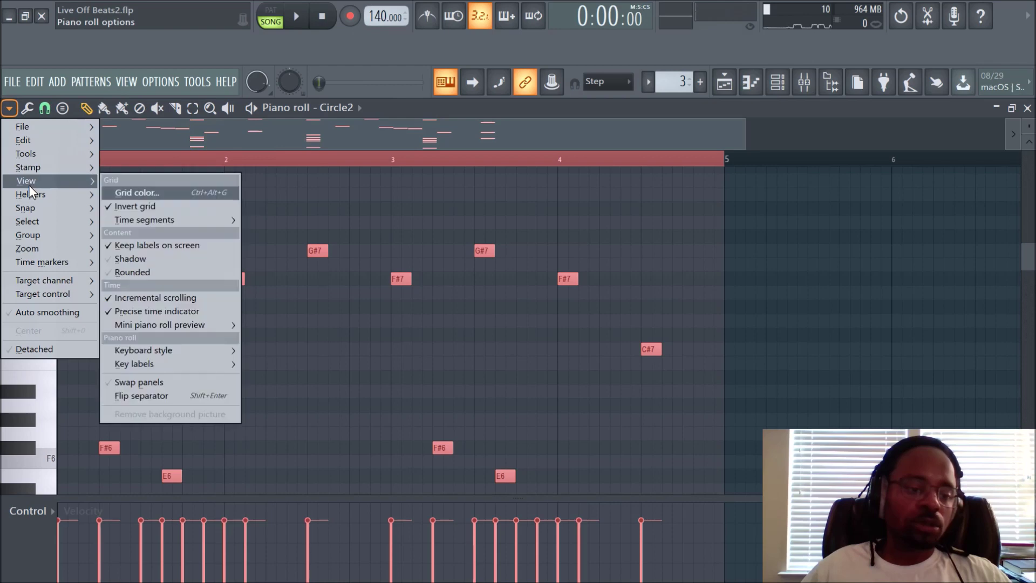
{"action": "mouse_move", "coordinate": [31, 192]}
{"action": "mouse_move", "coordinate": [124, 209]}
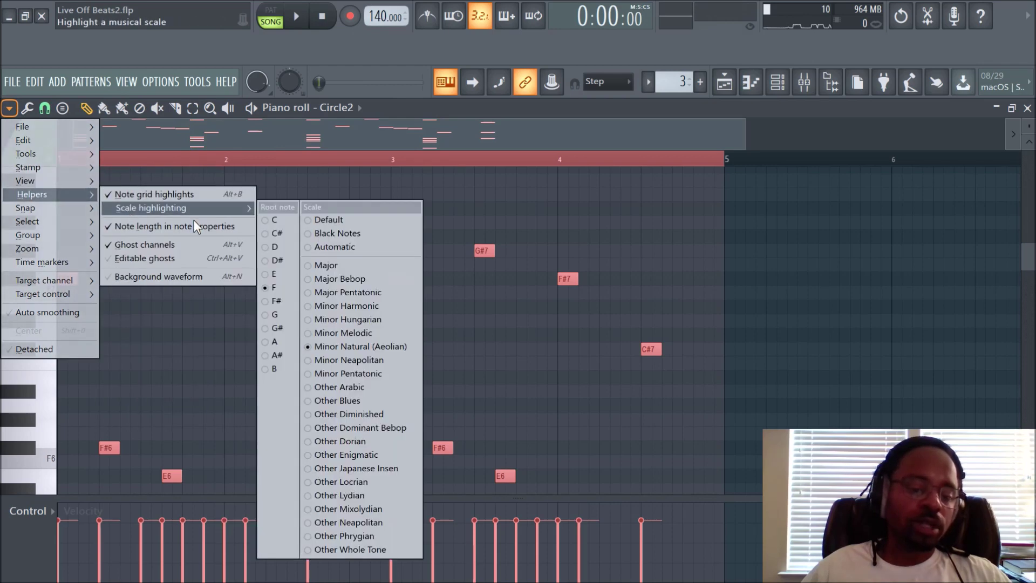
{"action": "left_click", "coordinate": [267, 302]}
{"action": "left_click", "coordinate": [24, 290]}
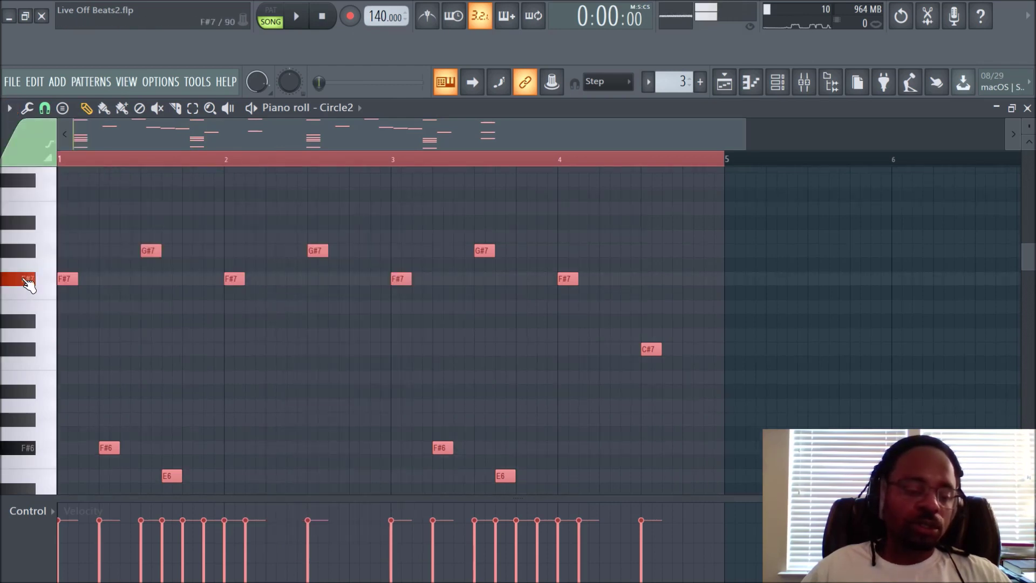
{"action": "left_click", "coordinate": [32, 451]}
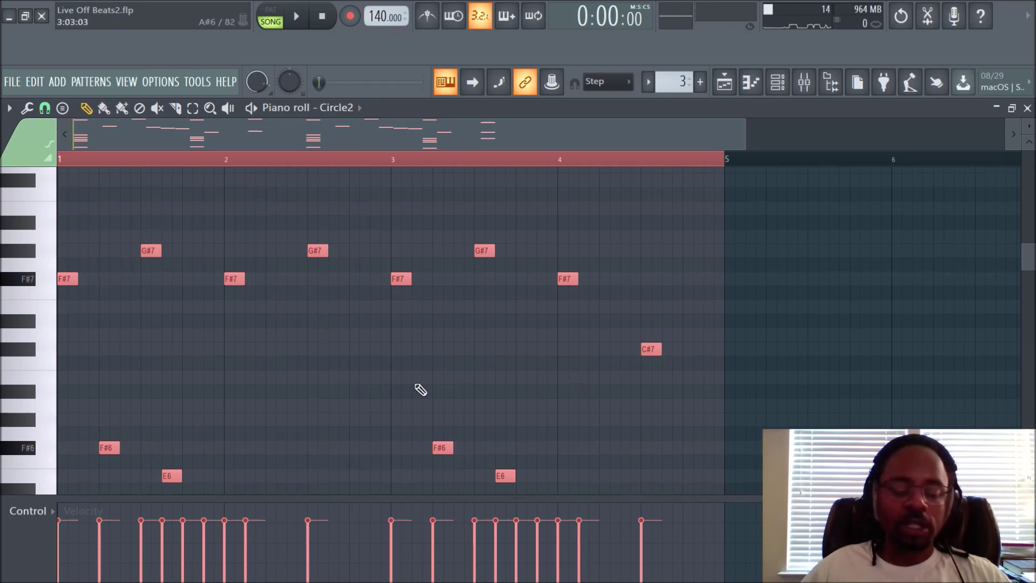
- Compare the lower and upper notes with the F# natural minor highlighting while playing the pattern
{"action": "scroll", "coordinate": [419, 404], "scroll_direction": "down", "scroll_amount": 4}
{"action": "scroll", "coordinate": [592, 398], "scroll_direction": "down", "scroll_amount": 3}
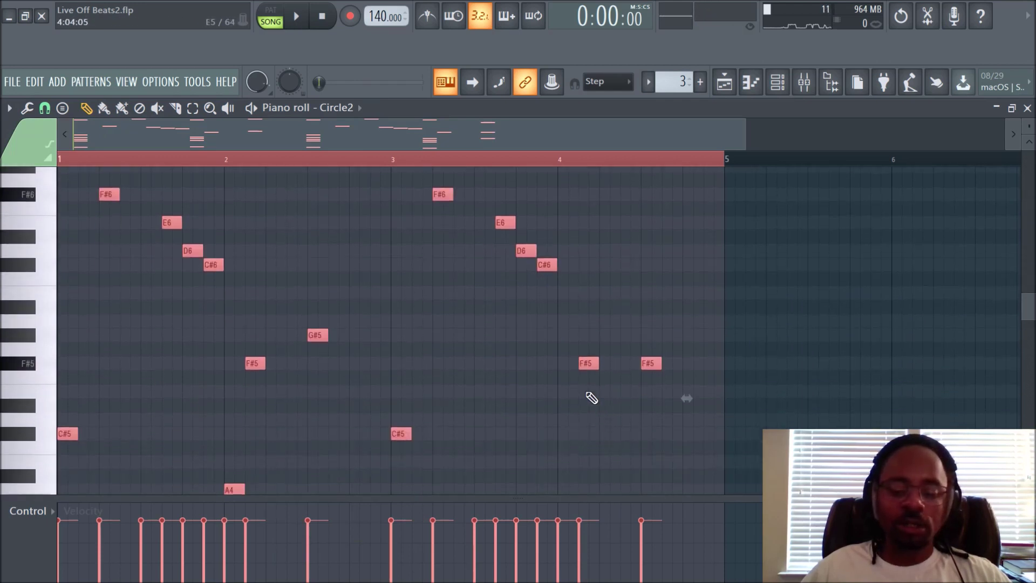
{"action": "key", "text": "space"}
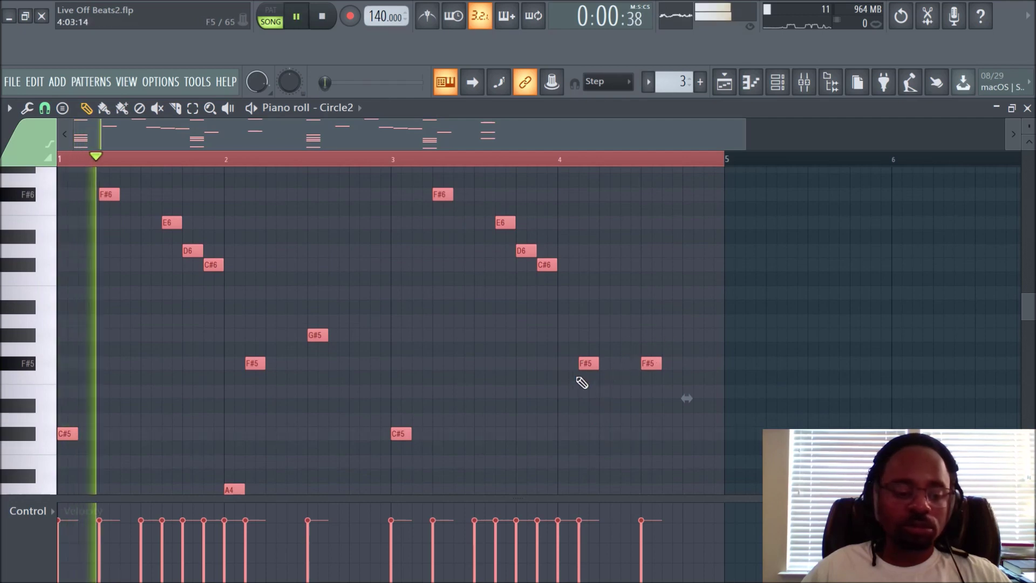
{"action": "scroll", "coordinate": [354, 377], "scroll_direction": "up", "scroll_amount": 4}
{"action": "scroll", "coordinate": [353, 377], "scroll_direction": "up", "scroll_amount": 3}
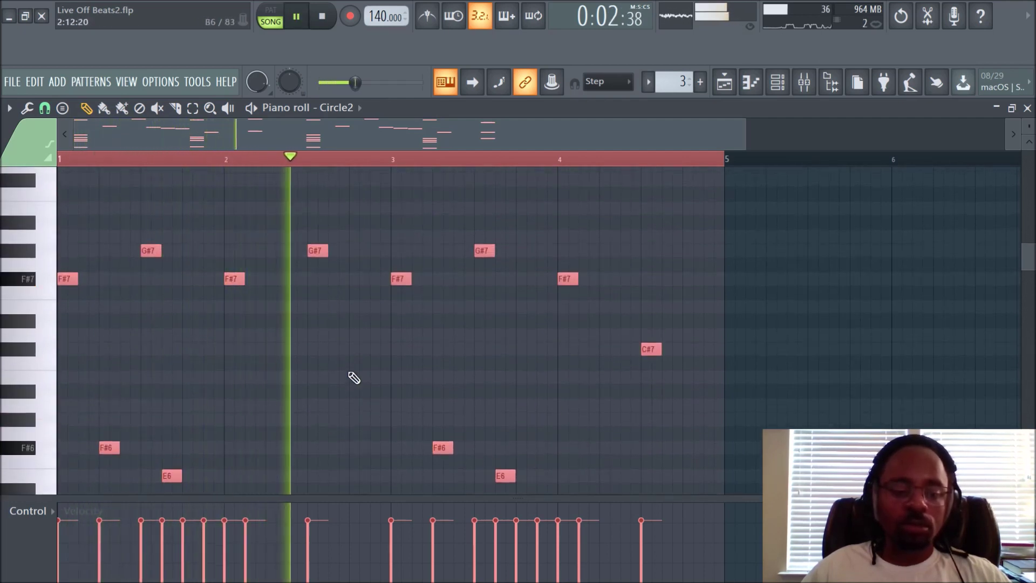
{"action": "key", "text": "space"}
- Change the scale highlighting to Major, deselect all notes and compare them with the F# major rows
{"action": "left_click", "coordinate": [10, 109]}
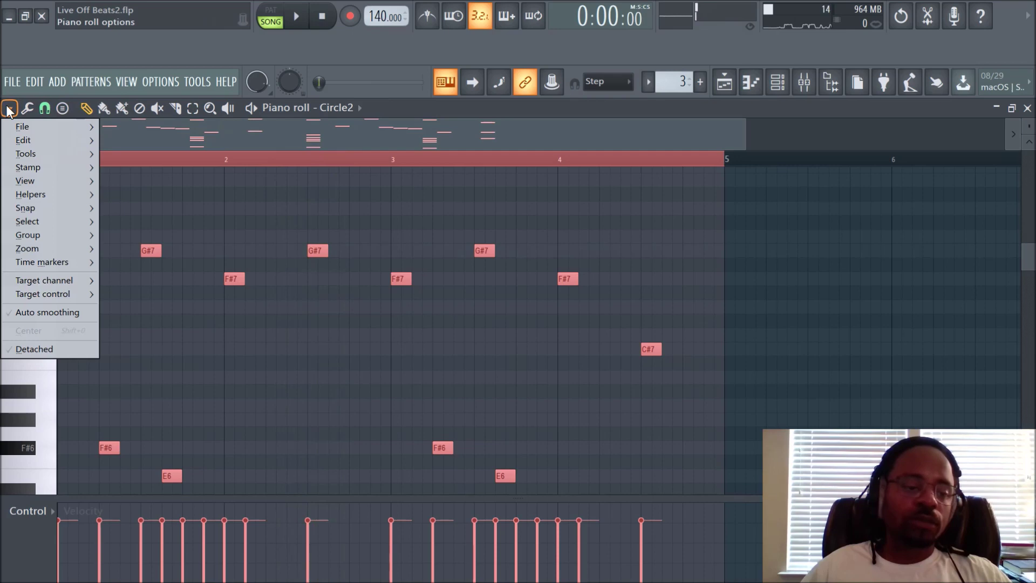
{"action": "mouse_move", "coordinate": [19, 195]}
{"action": "mouse_move", "coordinate": [183, 208]}
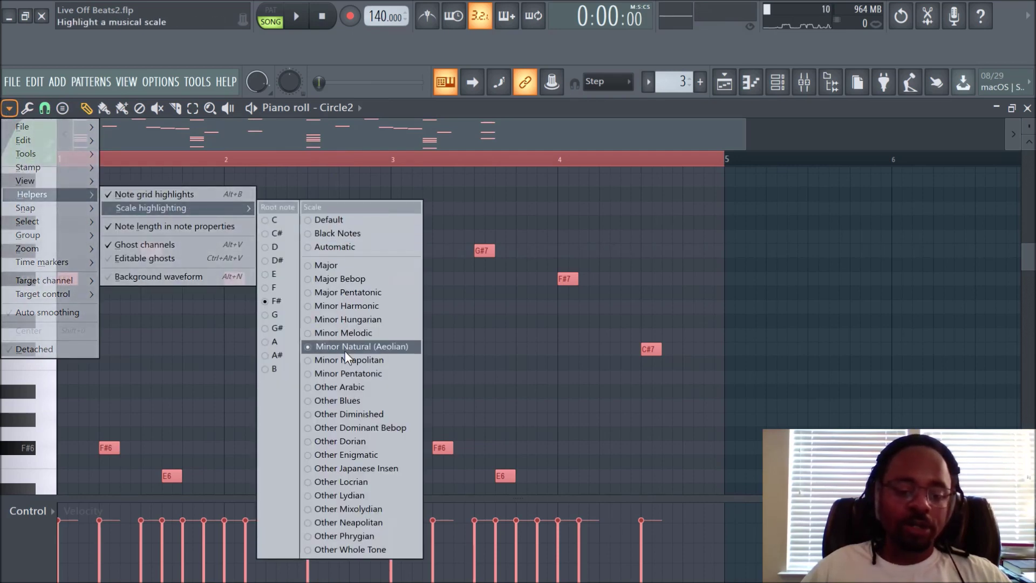
{"action": "left_click", "coordinate": [335, 266]}
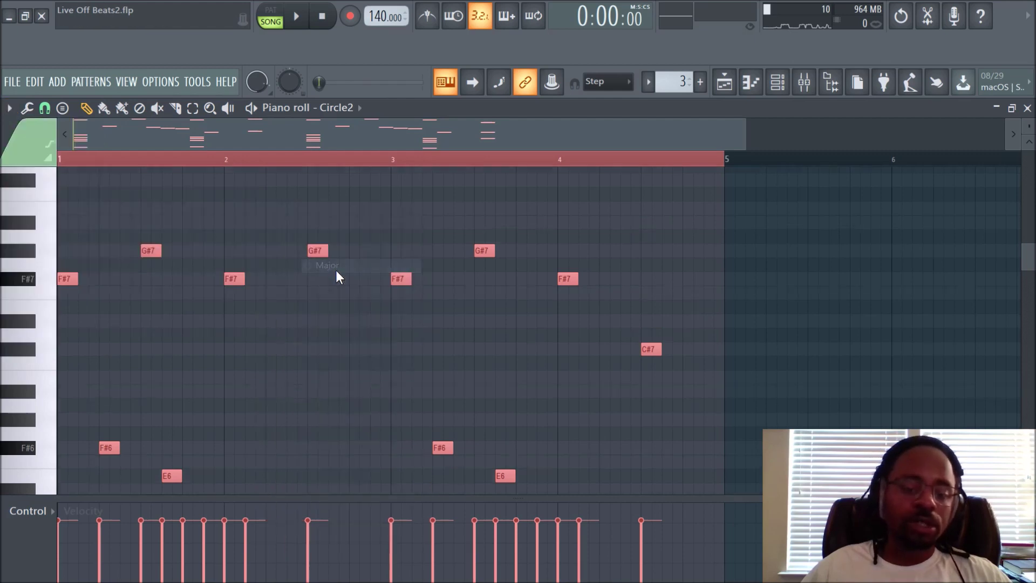
{"action": "scroll", "coordinate": [300, 270], "scroll_direction": "down", "scroll_amount": 3}
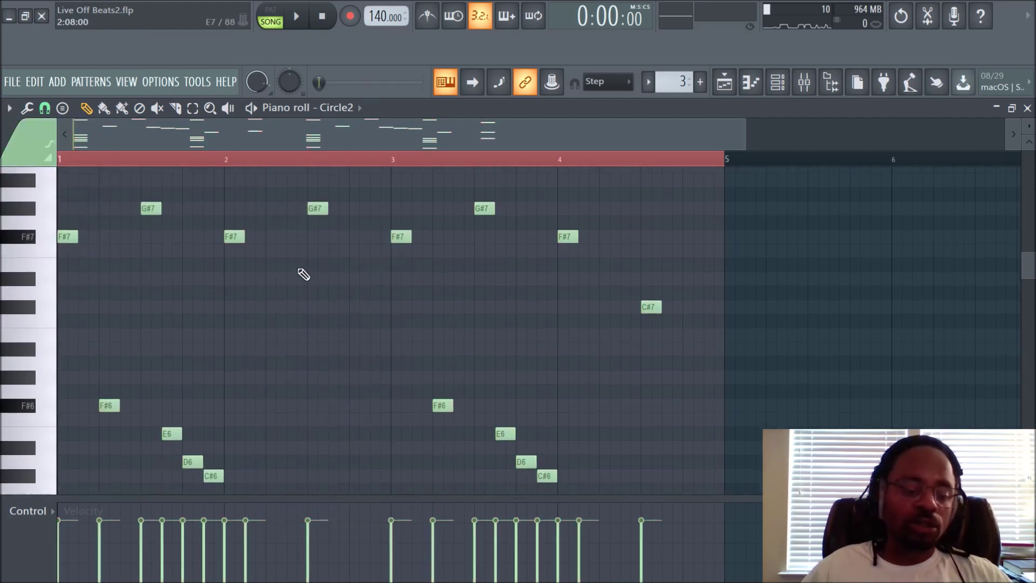
{"action": "scroll", "coordinate": [302, 275], "scroll_direction": "down", "scroll_amount": 3}
{"action": "scroll", "coordinate": [301, 267], "scroll_direction": "up", "scroll_amount": 6}
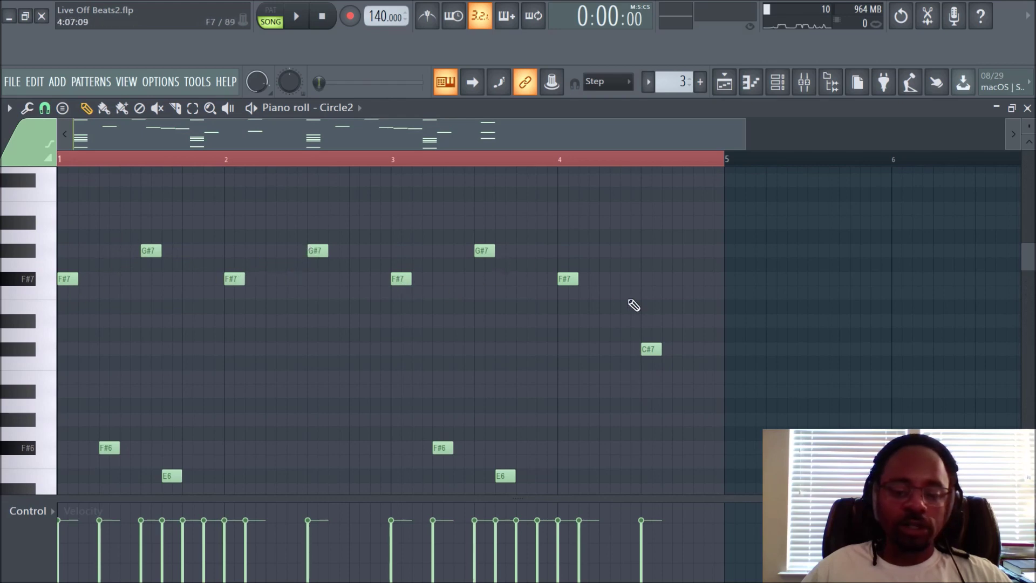
{"action": "scroll", "coordinate": [445, 364], "scroll_direction": "down", "scroll_amount": 9}
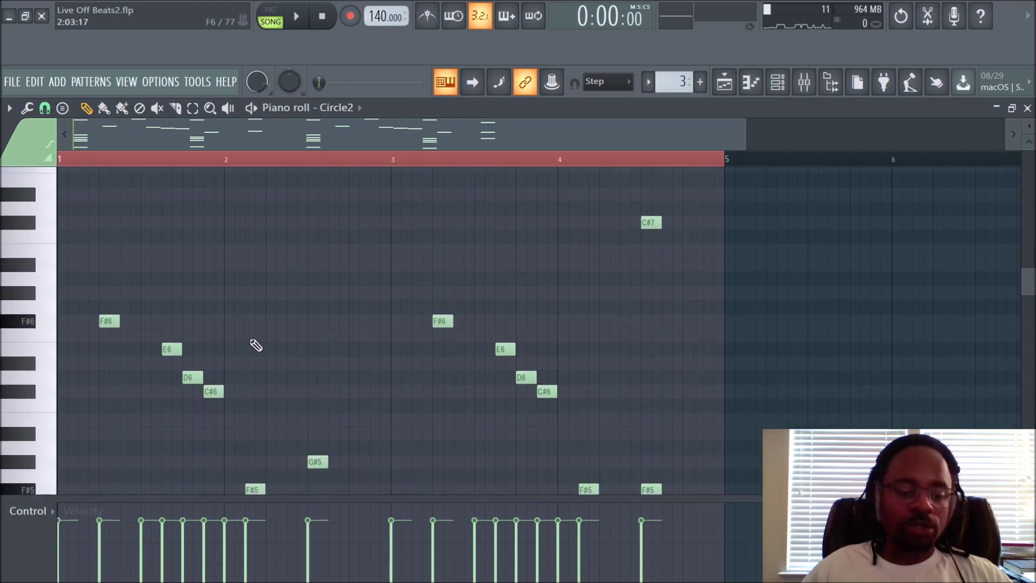
- Select the two E6 notes in bars 1 and 3 and move them up one semitone to F6
{"action": "left_click", "coordinate": [169, 349]}
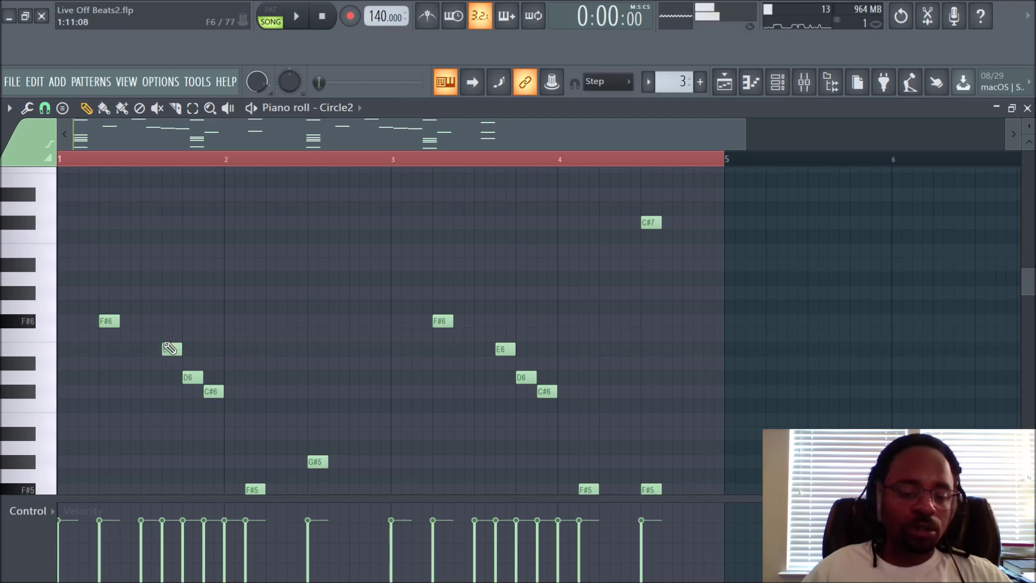
{"action": "left_click_drag", "start_coordinate": [157, 345], "coordinate": [615, 360]}
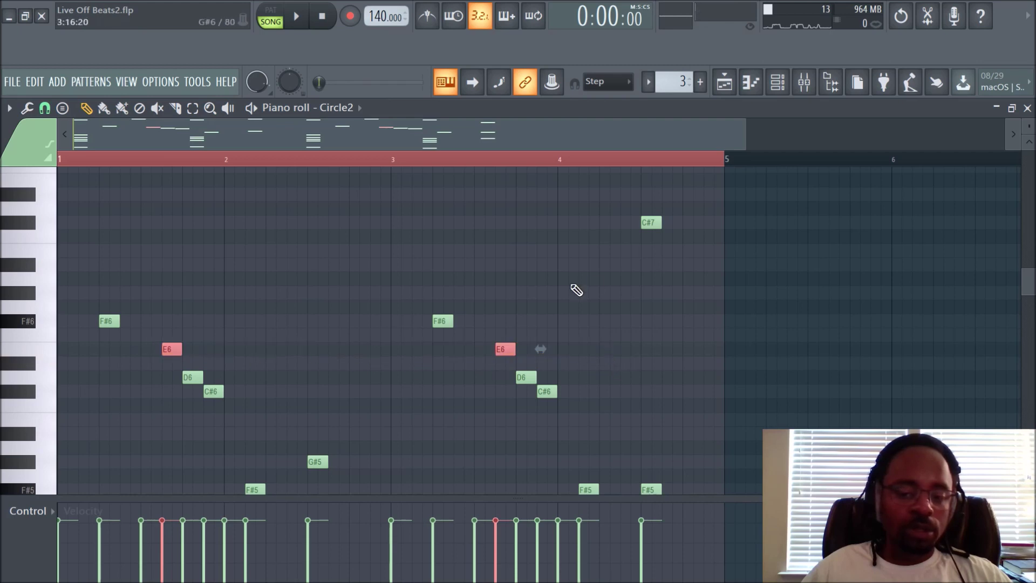
{"action": "left_click_drag", "start_coordinate": [170, 337], "coordinate": [170, 334]}
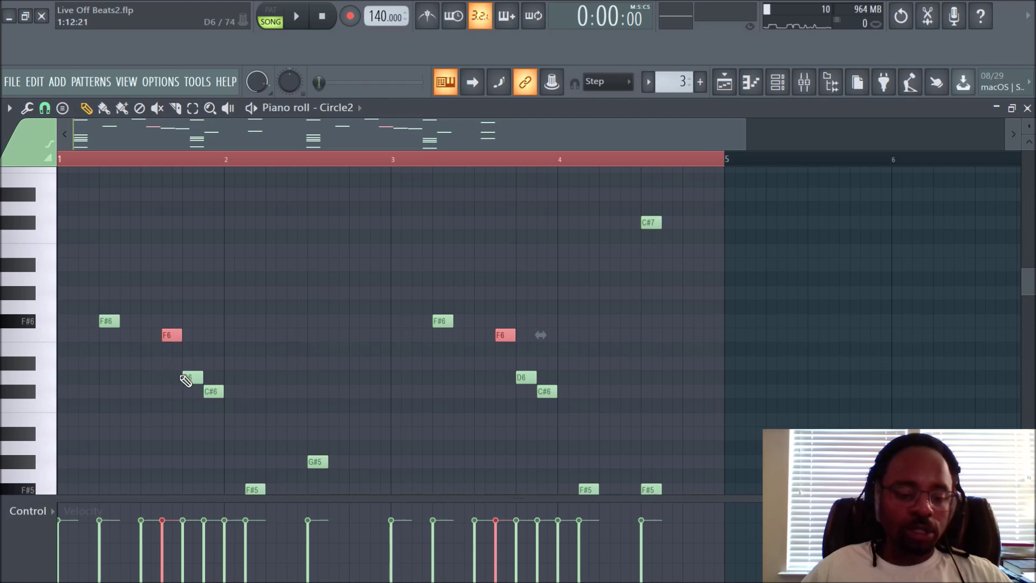
- Move the two D6 notes in bars 1 and 3 down to C#6 and the C#6 notes after them down to B5
{"action": "left_click_drag", "start_coordinate": [182, 372], "coordinate": [522, 395]}
{"action": "left_click_drag", "start_coordinate": [216, 357], "coordinate": [225, 418]}
{"action": "left_click_drag", "start_coordinate": [548, 357], "coordinate": [561, 418]}
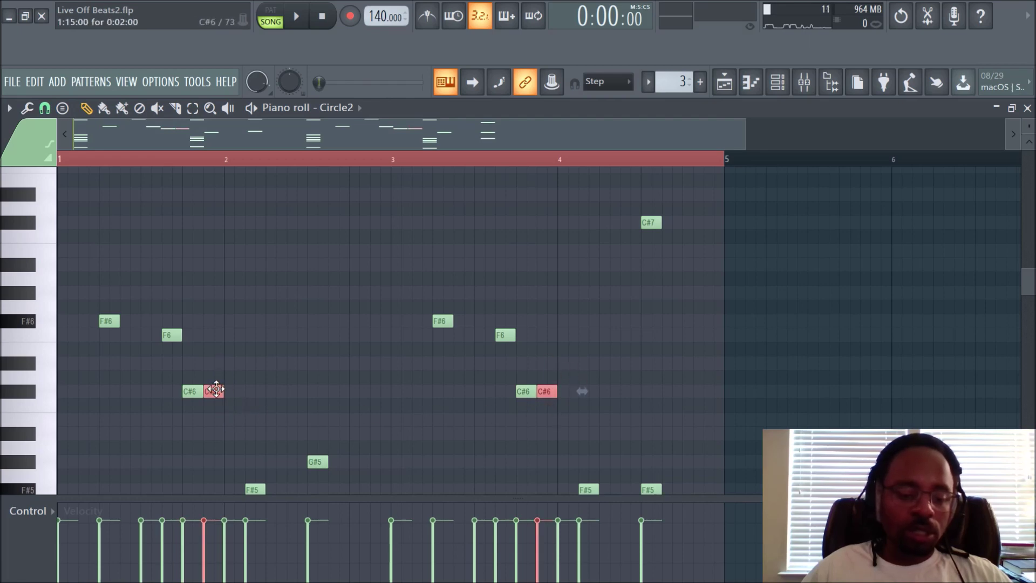
{"action": "left_click_drag", "start_coordinate": [212, 390], "coordinate": [212, 419]}
- Reshape the bar 1 chord to F# major by moving G#4 to A#4, E4 to F#4 and C#4 to D#4
{"action": "scroll", "coordinate": [363, 397], "scroll_direction": "down", "scroll_amount": 3}
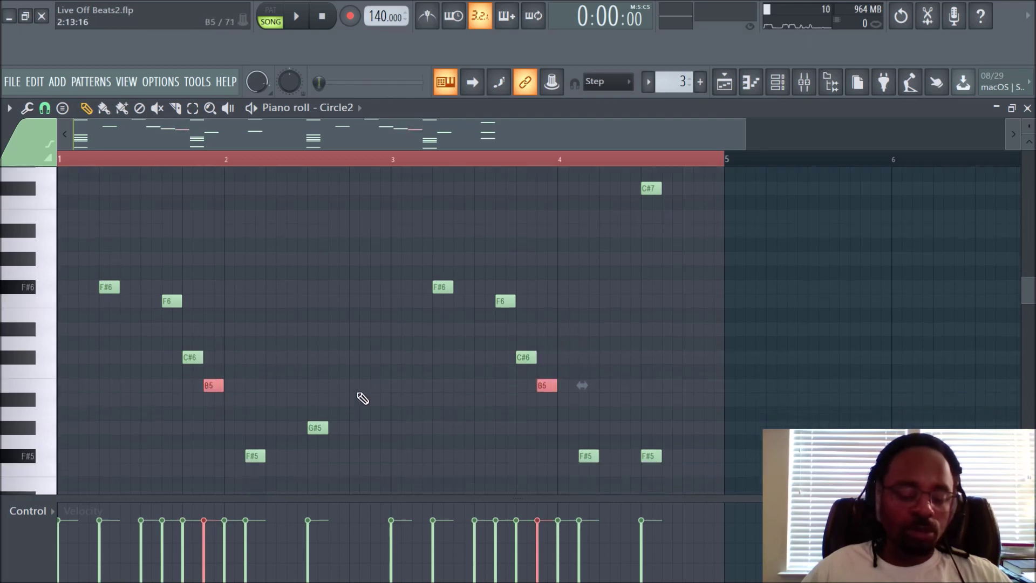
{"action": "scroll", "coordinate": [363, 398], "scroll_direction": "down", "scroll_amount": 1}
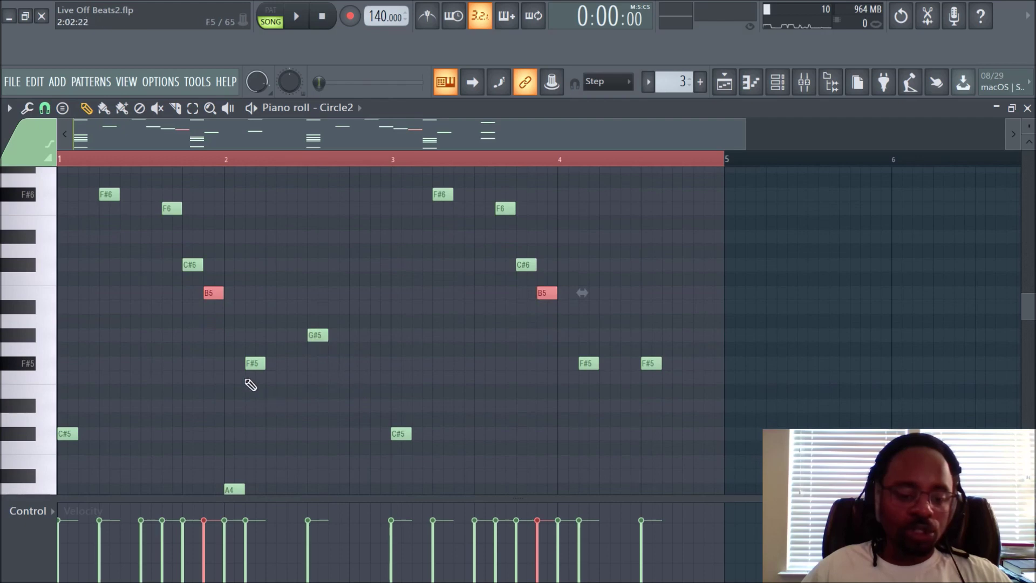
{"action": "scroll", "coordinate": [289, 421], "scroll_direction": "down", "scroll_amount": 1}
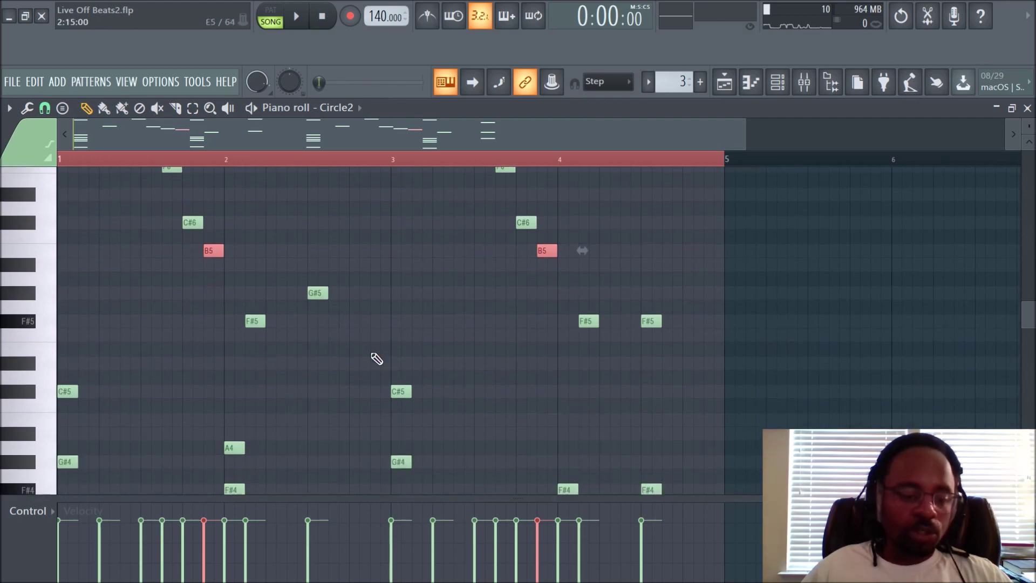
{"action": "scroll", "coordinate": [232, 376], "scroll_direction": "down", "scroll_amount": 1}
{"action": "scroll", "coordinate": [216, 413], "scroll_direction": "down", "scroll_amount": 1}
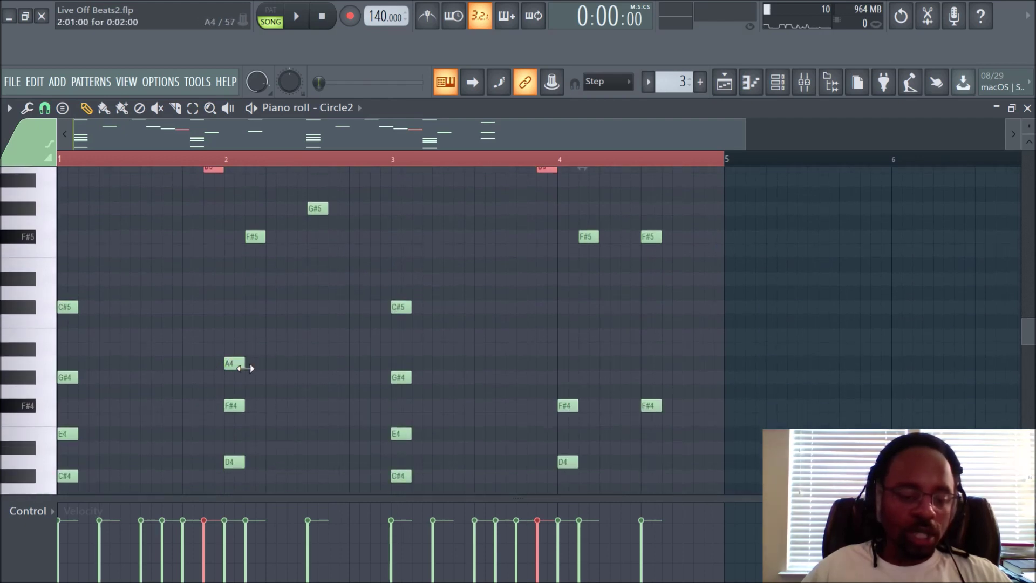
{"action": "scroll", "coordinate": [238, 360], "scroll_direction": "down", "scroll_amount": 1}
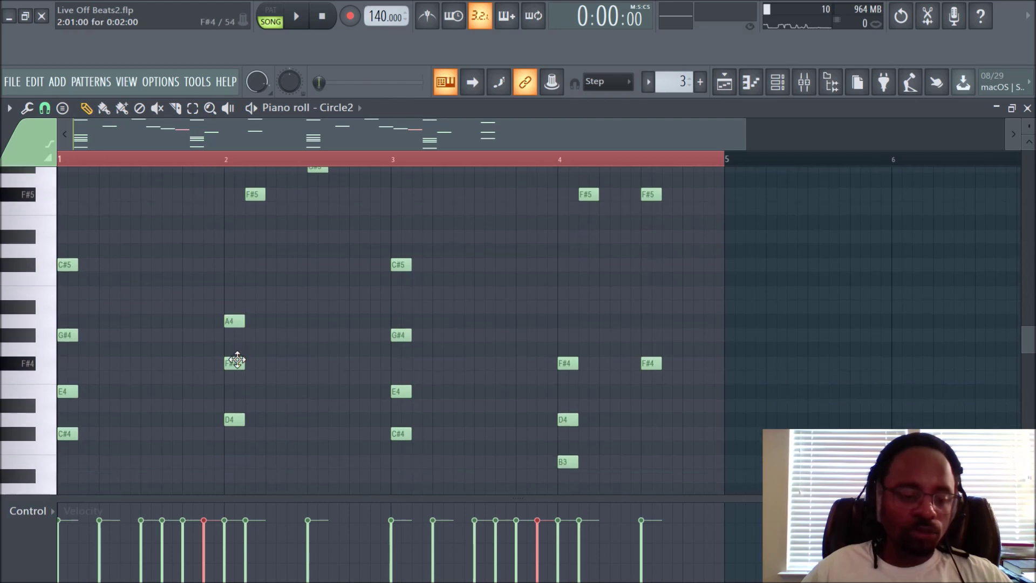
{"action": "left_click", "coordinate": [70, 331]}
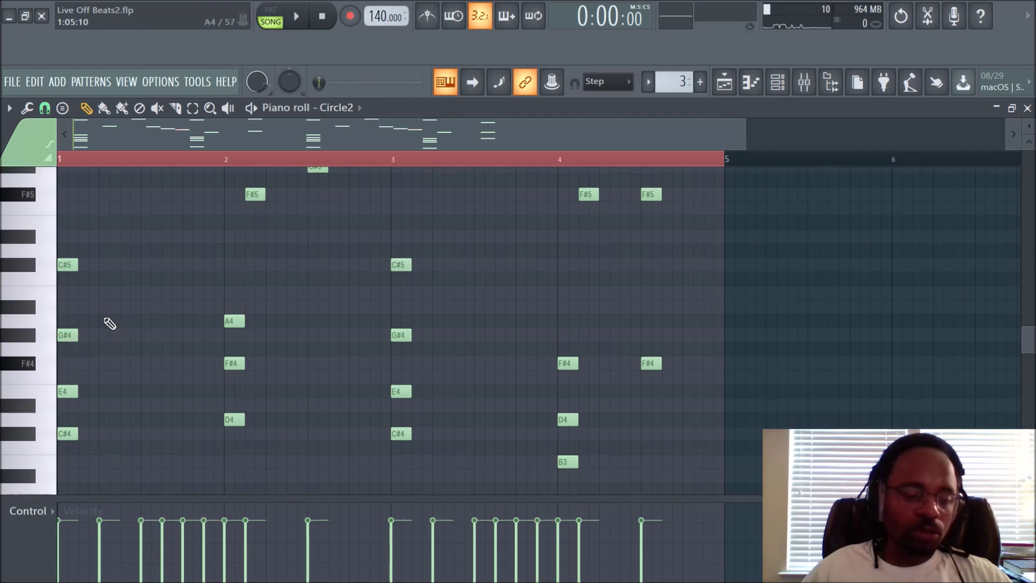
{"action": "left_click_drag", "start_coordinate": [64, 335], "coordinate": [63, 307]}
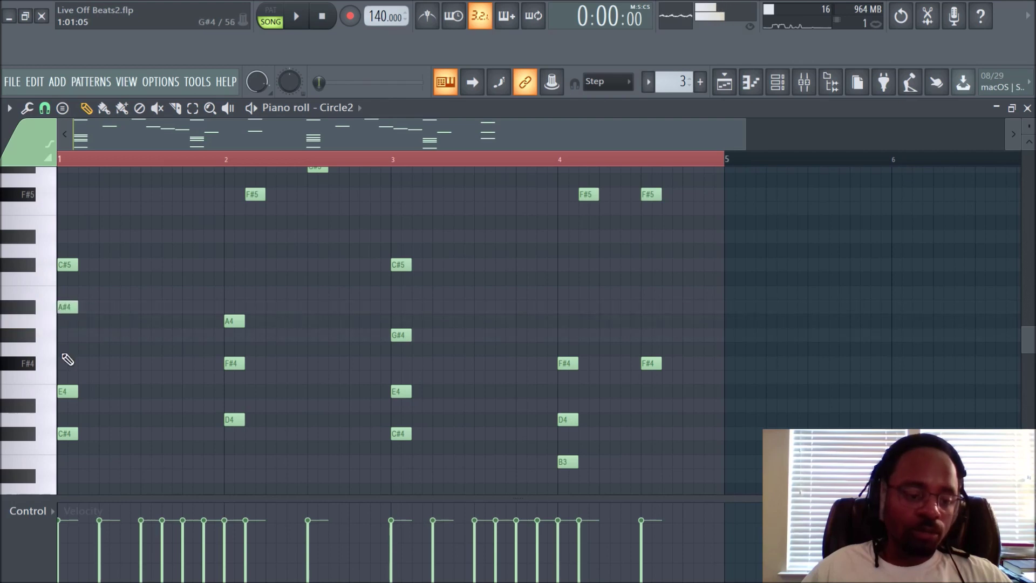
{"action": "left_click_drag", "start_coordinate": [65, 388], "coordinate": [61, 362]}
{"action": "left_click_drag", "start_coordinate": [64, 434], "coordinate": [64, 405]}
- Raise D4 and A4 in bar 2, E4 in bar 3 and D4 in bar 4 by one semitone each
{"action": "left_click_drag", "start_coordinate": [232, 419], "coordinate": [231, 405]}
{"action": "mouse_move", "coordinate": [232, 313]}
{"action": "left_mouse_down"}
{"action": "mouse_move", "coordinate": [243, 293]}
{"action": "mouse_move", "coordinate": [238, 338]}
{"action": "mouse_move", "coordinate": [241, 290]}
{"action": "mouse_move", "coordinate": [234, 320]}
{"action": "mouse_move", "coordinate": [234, 306]}
{"action": "left_mouse_up"}
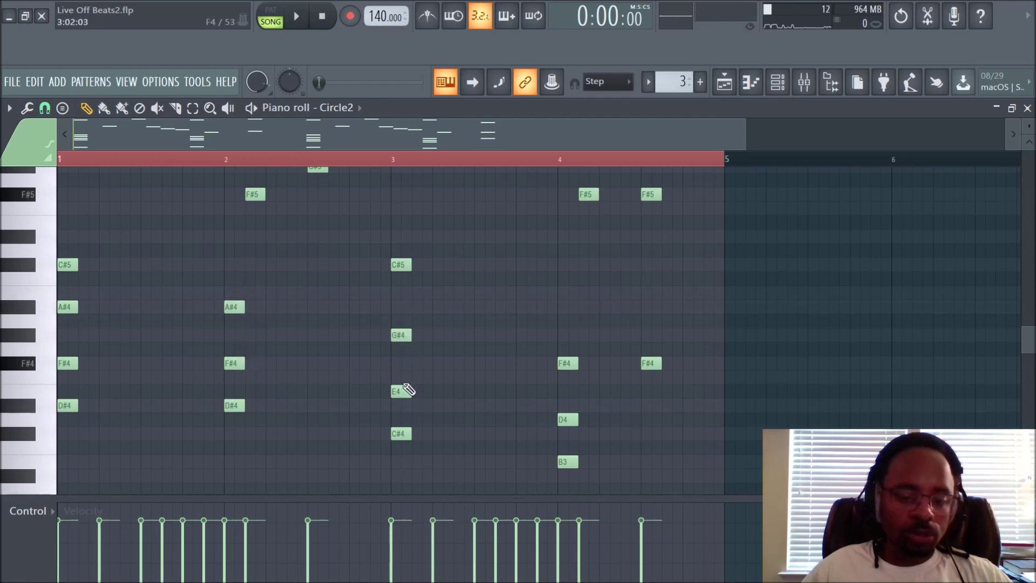
{"action": "left_click_drag", "start_coordinate": [398, 386], "coordinate": [396, 372]}
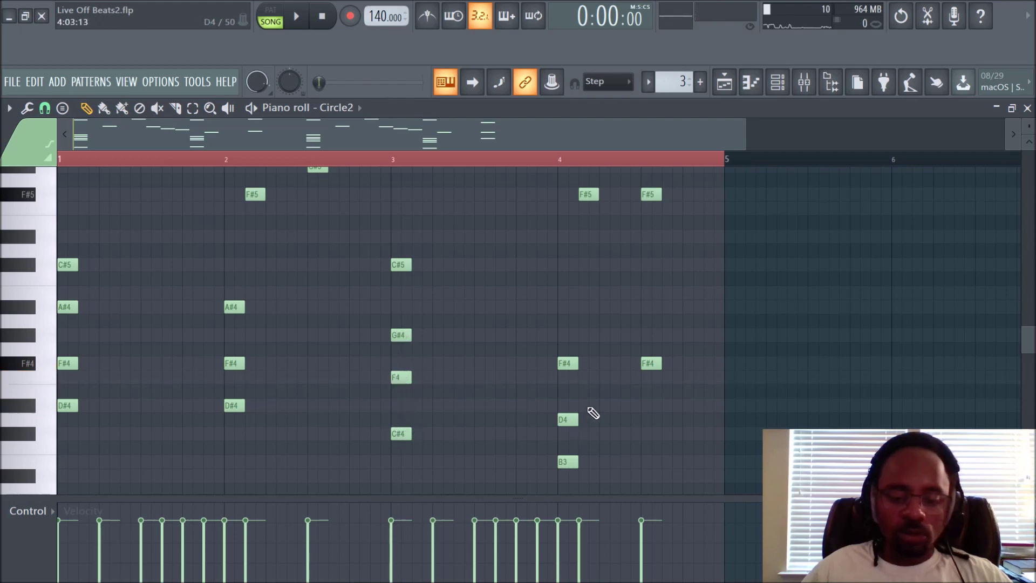
{"action": "left_click_drag", "start_coordinate": [566, 419], "coordinate": [567, 405]}
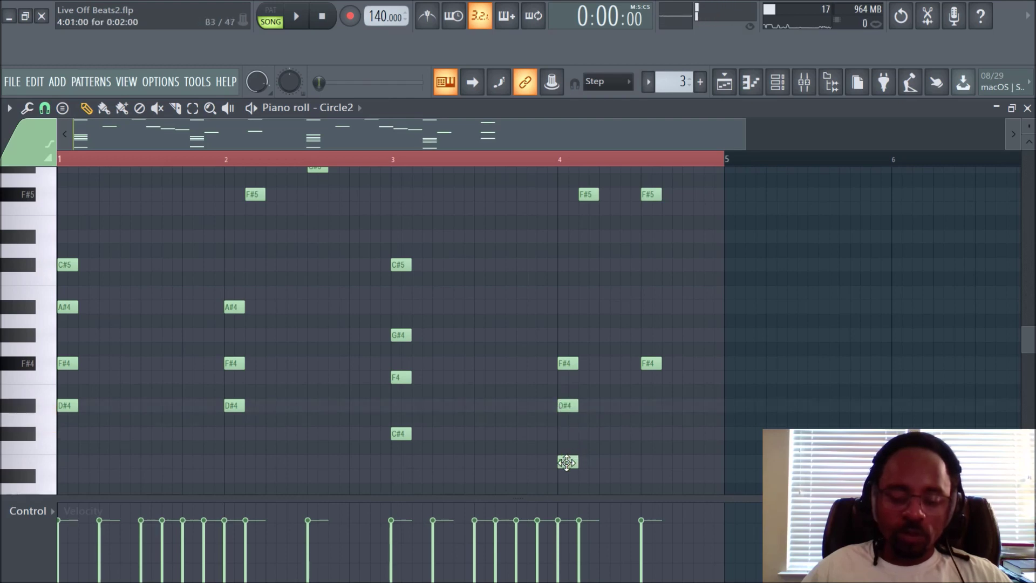
{"action": "scroll", "coordinate": [657, 443], "scroll_direction": "down", "scroll_amount": 1}
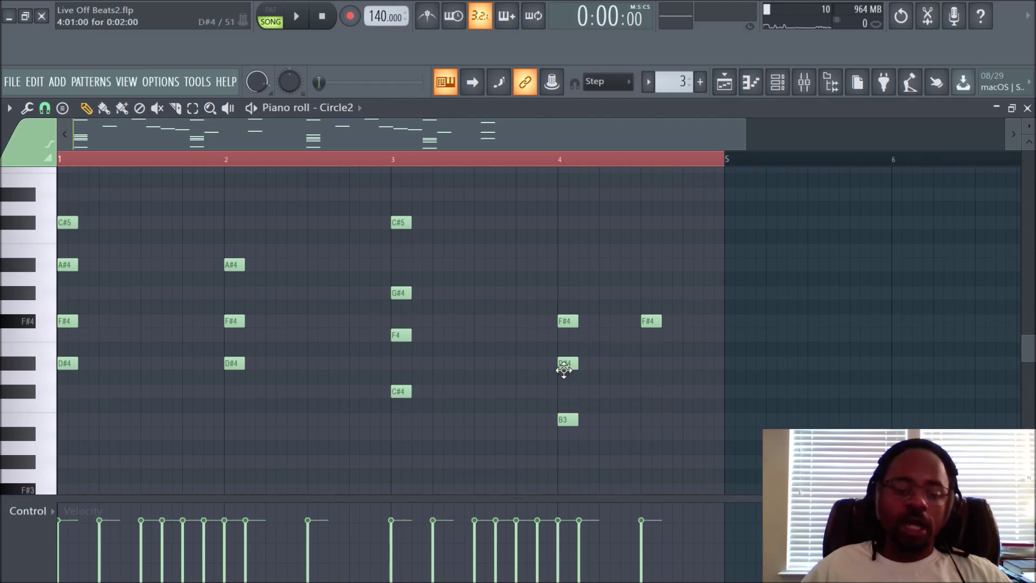
- Play the converted pattern and check the melody and chord notes across the octaves against the highlighted rows
{"action": "scroll", "coordinate": [567, 369], "scroll_direction": "up", "scroll_amount": 3}
{"action": "scroll", "coordinate": [586, 187], "scroll_direction": "down", "scroll_amount": 2}
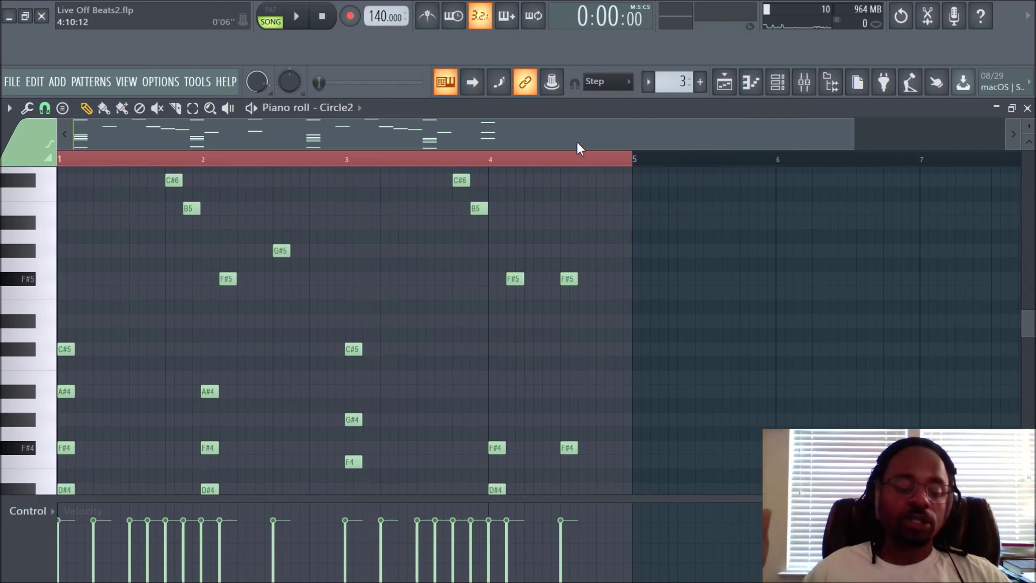
{"action": "scroll", "coordinate": [504, 273], "scroll_direction": "down", "scroll_amount": 3}
{"action": "scroll", "coordinate": [504, 274], "scroll_direction": "up", "scroll_amount": 6}
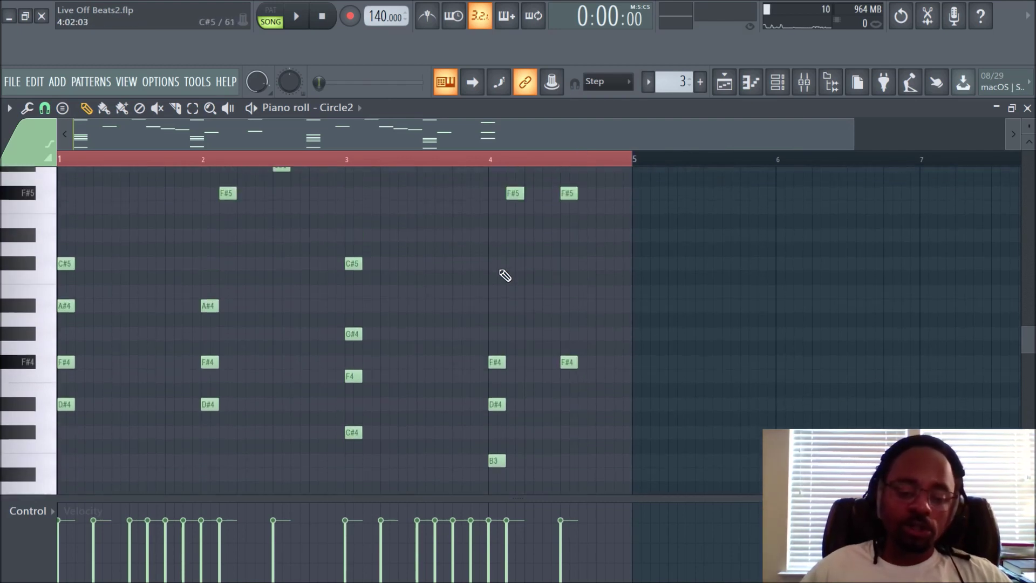
{"action": "scroll", "coordinate": [504, 275], "scroll_direction": "up", "scroll_amount": 6}
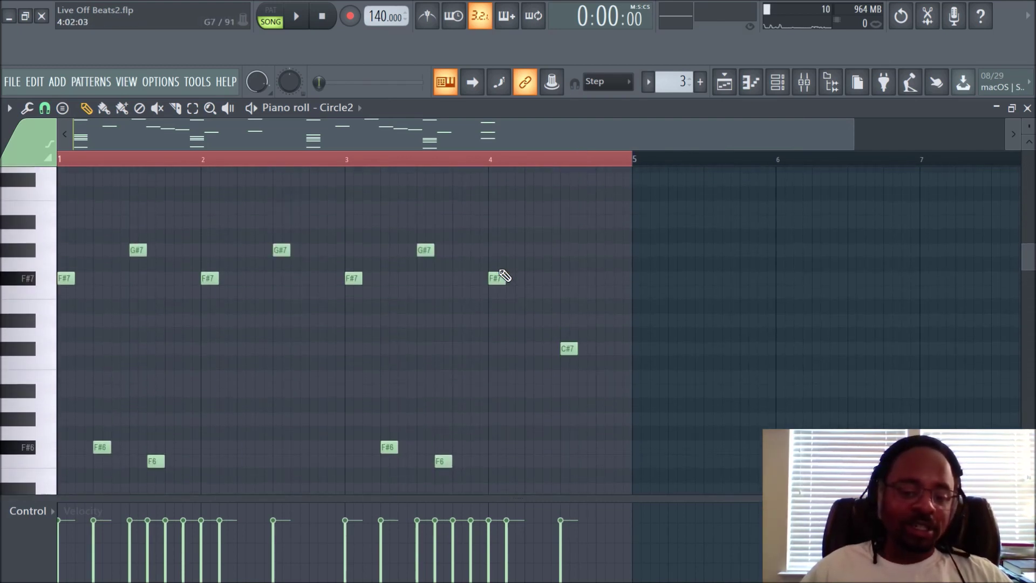
{"action": "scroll", "coordinate": [504, 275], "scroll_direction": "down", "scroll_amount": 1}
{"action": "key", "text": "space"}
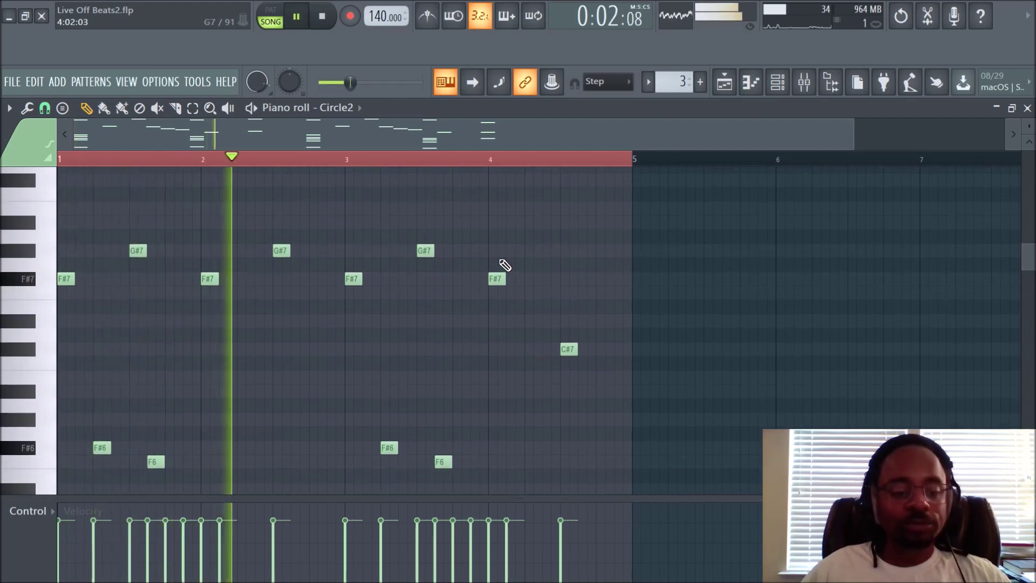
{"action": "scroll", "coordinate": [504, 265], "scroll_direction": "down", "scroll_amount": 3}
{"action": "scroll", "coordinate": [501, 266], "scroll_direction": "down", "scroll_amount": 8}
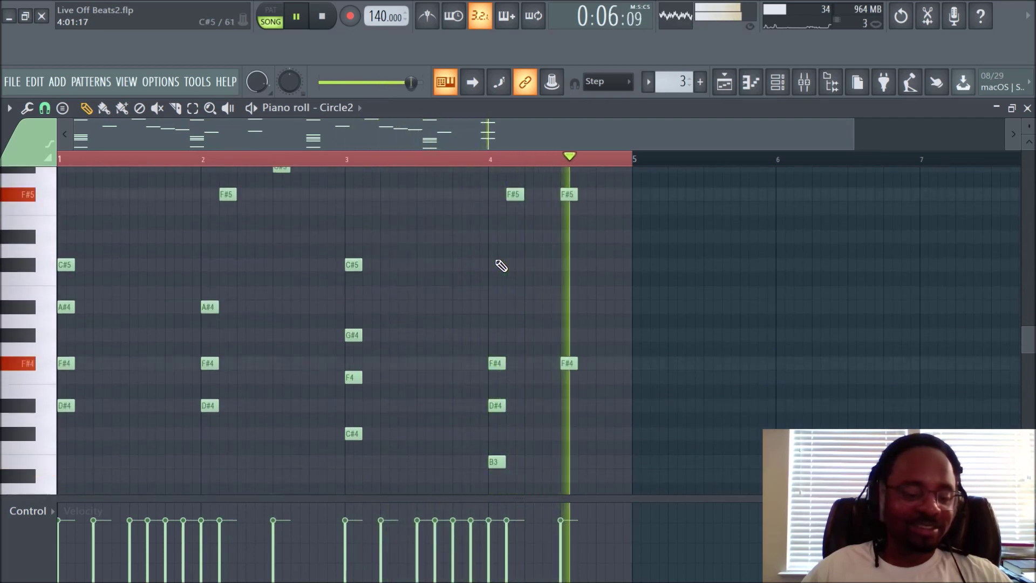
{"action": "scroll", "coordinate": [501, 267], "scroll_direction": "down", "scroll_amount": 2}
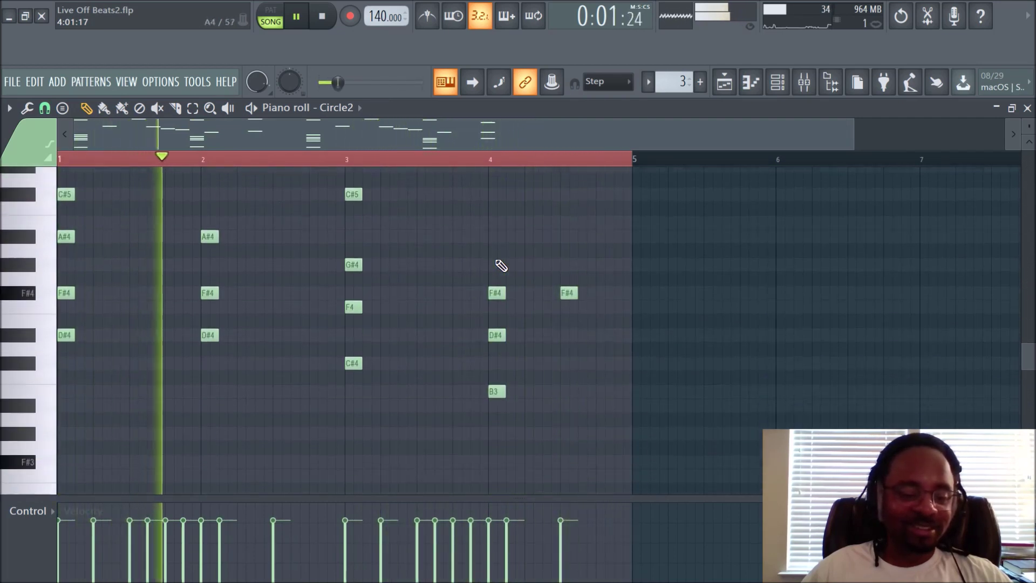
{"action": "scroll", "coordinate": [502, 266], "scroll_direction": "up", "scroll_amount": 2}
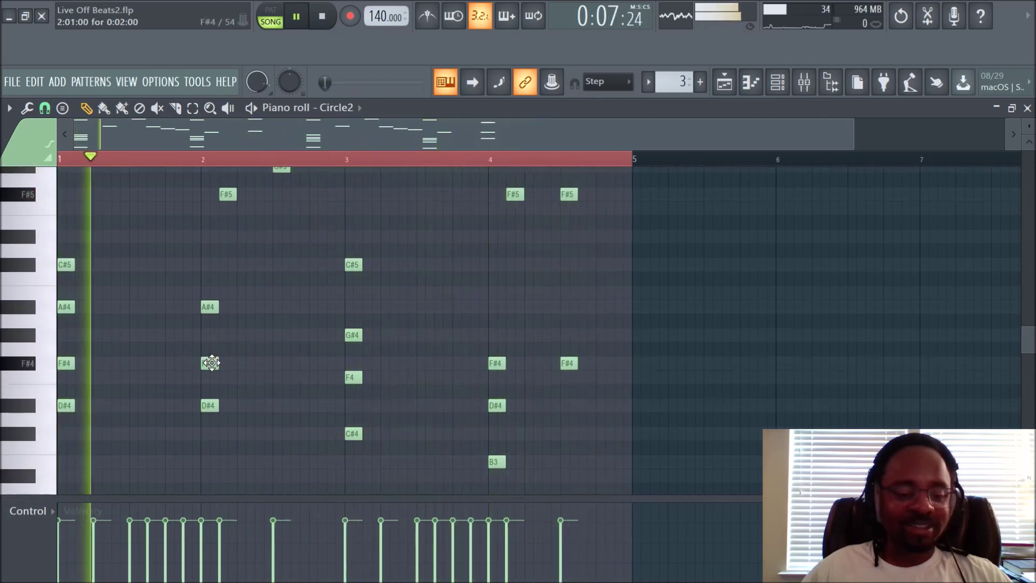
{"action": "scroll", "coordinate": [287, 360], "scroll_direction": "up", "scroll_amount": 3}
{"action": "key", "text": "space"}
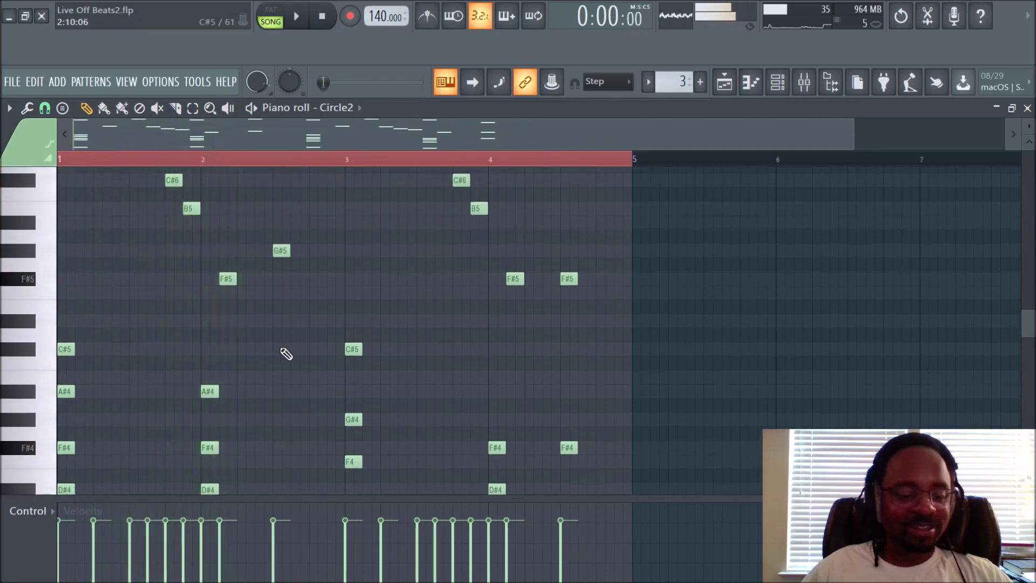
- Audition the bar 2 chord notes, delete its D#4 note and play the pattern briefly
{"action": "left_click", "coordinate": [210, 392]}
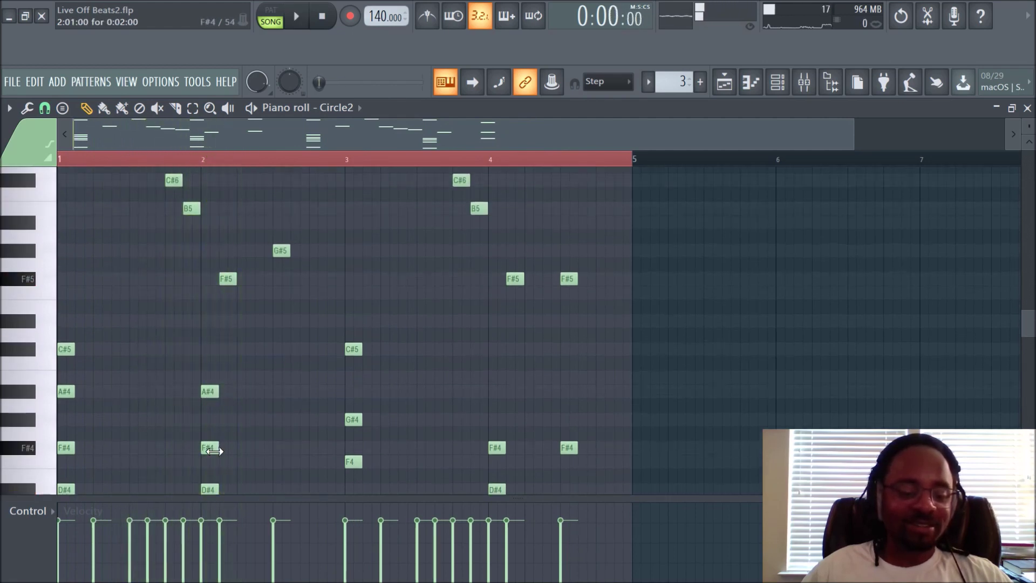
{"action": "scroll", "coordinate": [208, 448], "scroll_direction": "down", "scroll_amount": 1}
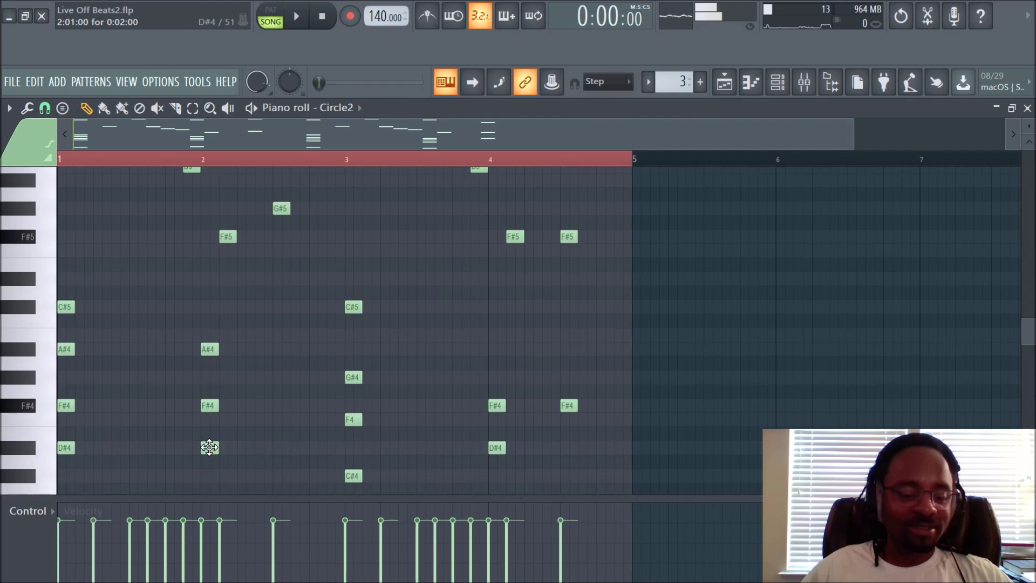
{"action": "right_click", "coordinate": [210, 448]}
{"action": "key", "text": "space"}
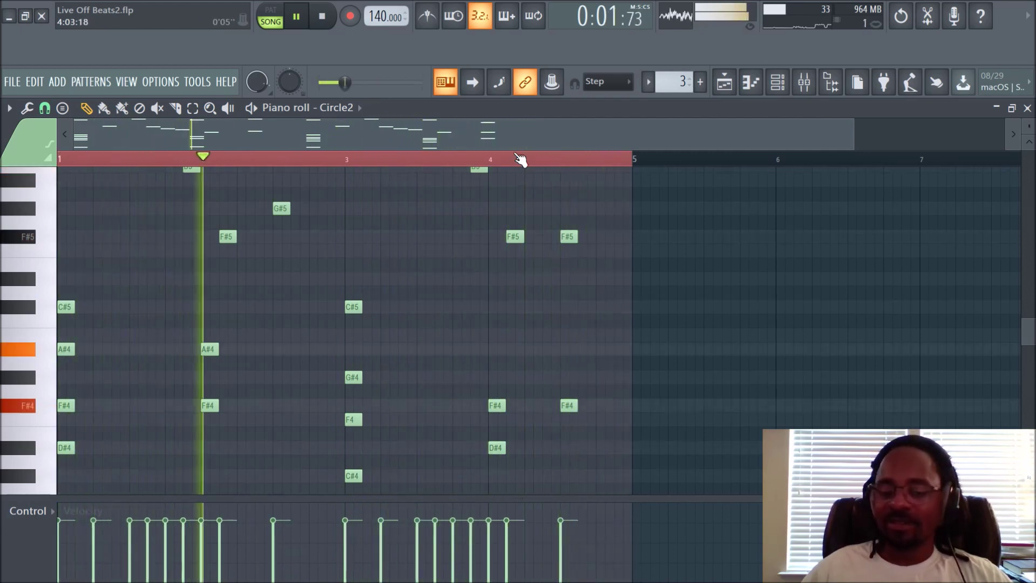
{"action": "key", "text": "space"}
- Delete the remaining A#4 and F#4 chord notes at the start of bar 2 and play the pattern briefly
{"action": "scroll", "coordinate": [208, 261], "scroll_direction": "up", "scroll_amount": 1}
{"action": "scroll", "coordinate": [214, 281], "scroll_direction": "down", "scroll_amount": 3}
{"action": "right_click", "coordinate": [213, 303]}
{"action": "right_click", "coordinate": [210, 362]}
{"action": "key", "text": "space"}
{"action": "key", "text": "space"}
{"action": "scroll", "coordinate": [534, 277], "scroll_direction": "up", "scroll_amount": 2}
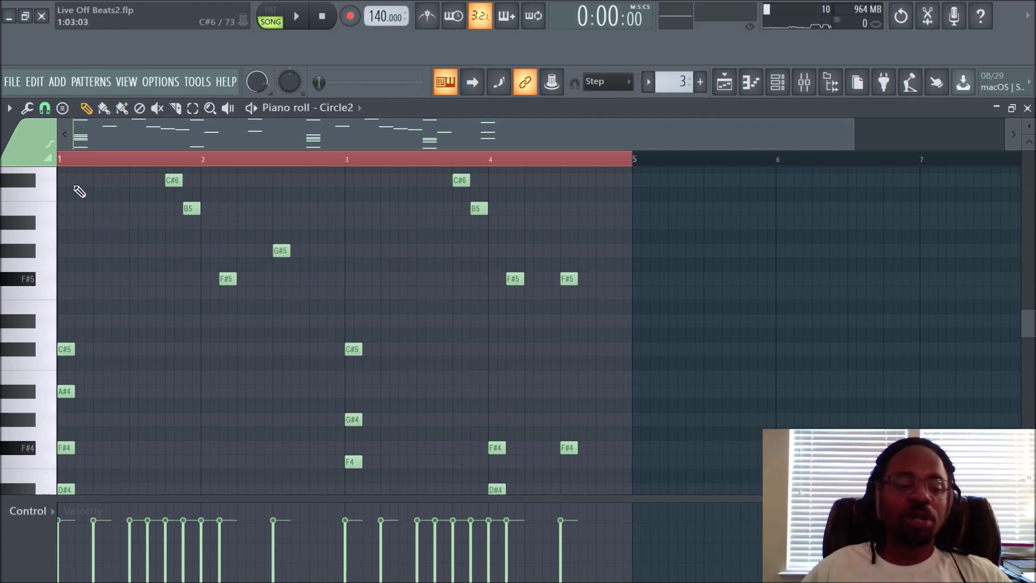
- Examine the root notes and scale types available for scale highlighting
{"action": "left_click", "coordinate": [10, 109]}
{"action": "mouse_move", "coordinate": [36, 195]}
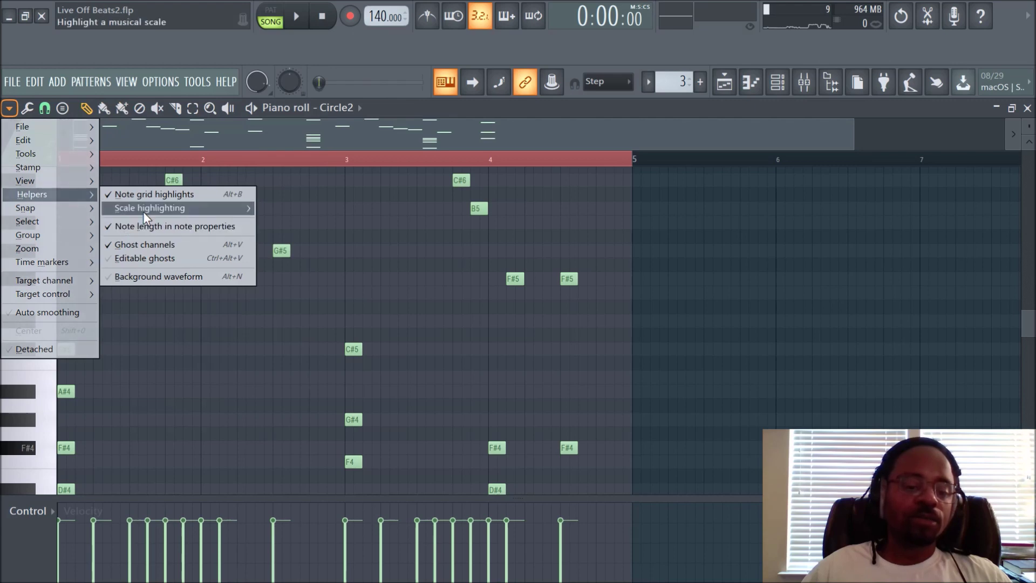
{"action": "mouse_move", "coordinate": [143, 210]}
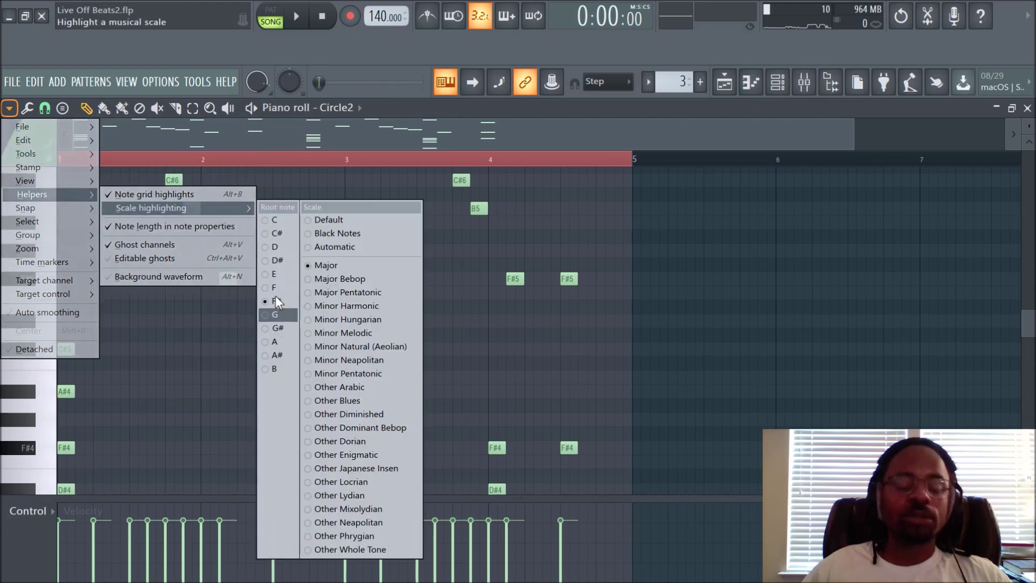
{"action": "left_click", "coordinate": [346, 306]}
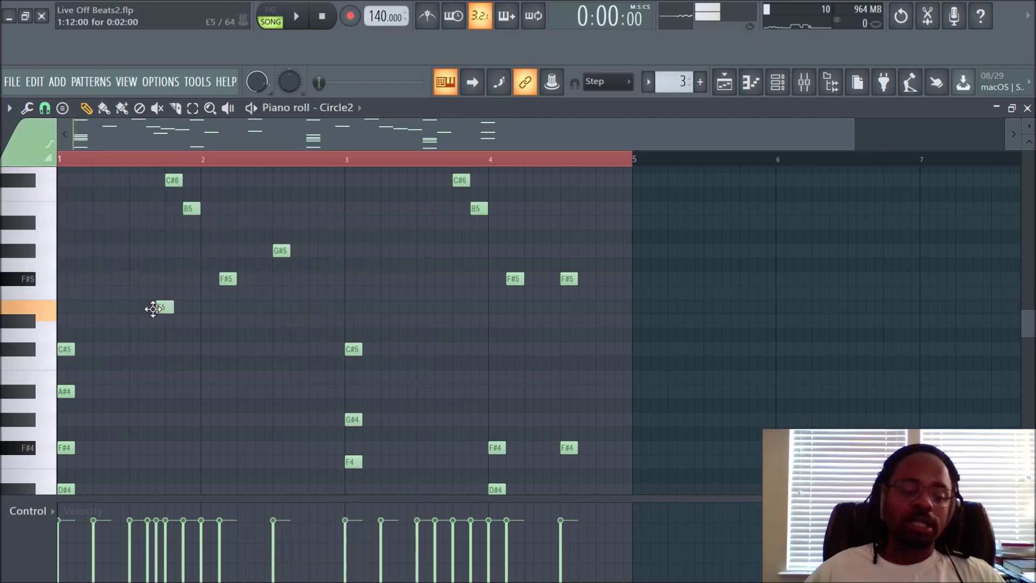
- Add trial notes at D#5, A5 and A#4 in bar 1 and at C#5 in bar 3
{"action": "left_click", "coordinate": [70, 320]}
{"action": "left_click", "coordinate": [116, 237]}
{"action": "left_click", "coordinate": [170, 391]}
{"action": "left_click", "coordinate": [386, 350]}
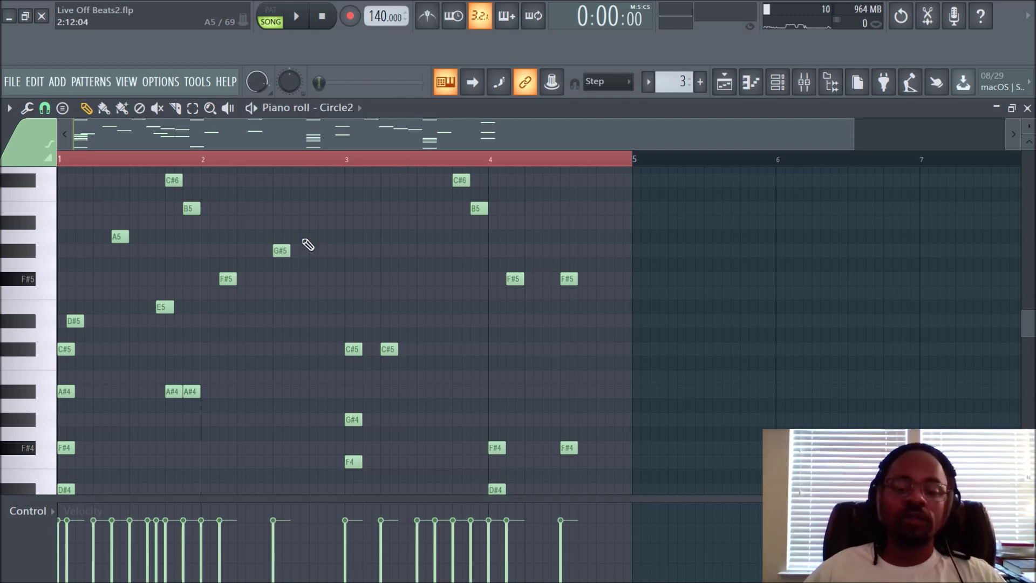
- Undo the trial notes added in bars 1 and 3
{"action": "key", "text": "ctrl+alt+z"}
{"action": "key", "text": "ctrl+alt+z"}
{"action": "key", "text": "ctrl+alt+z"}
{"action": "key", "text": "ctrl+alt+z"}
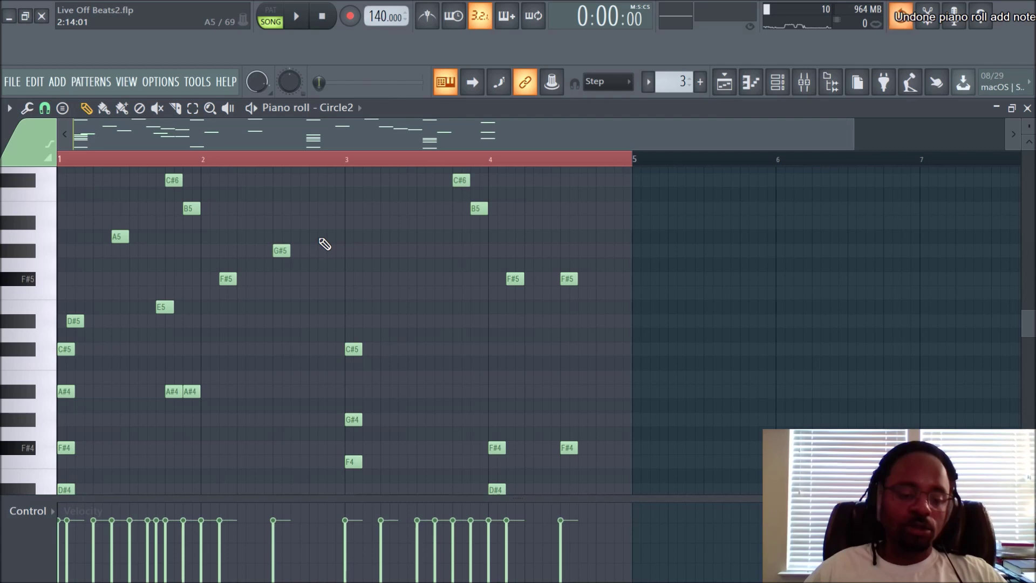
{"action": "key", "text": "ctrl+alt+z"}
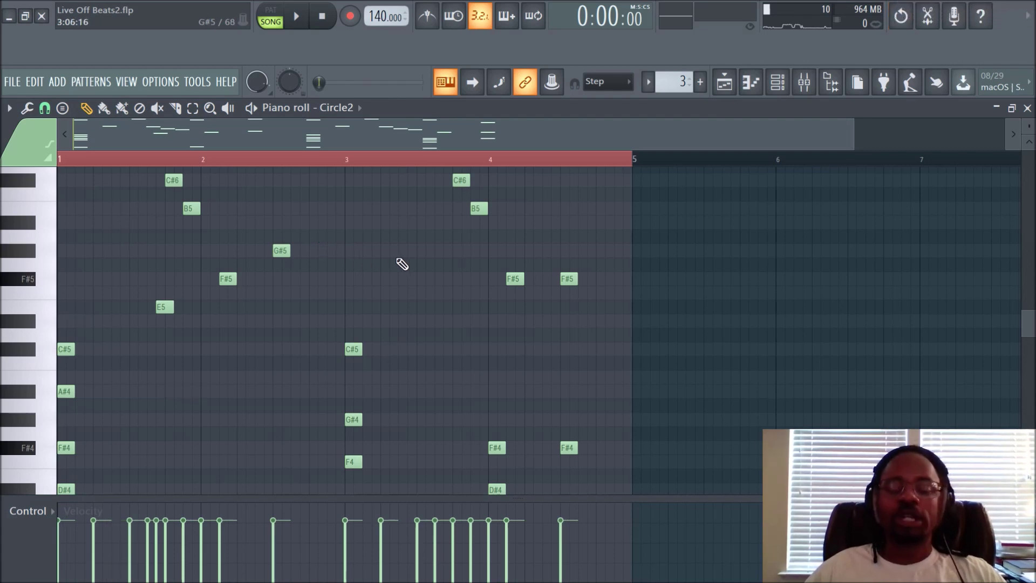
- Check the selected root note and scale in the scale highlighting options and leave them as they are
{"action": "left_click", "coordinate": [10, 110]}
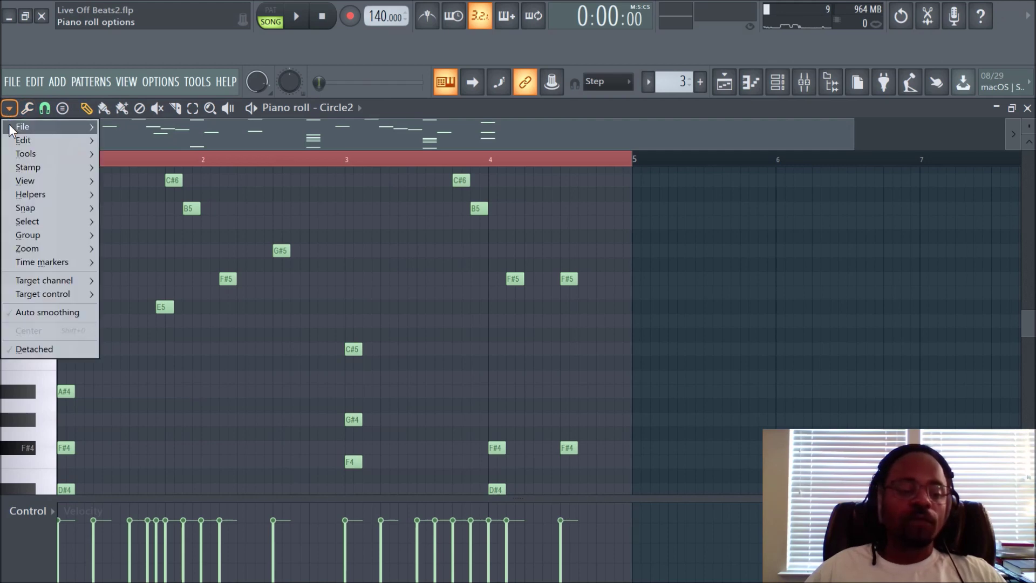
{"action": "mouse_move", "coordinate": [27, 195]}
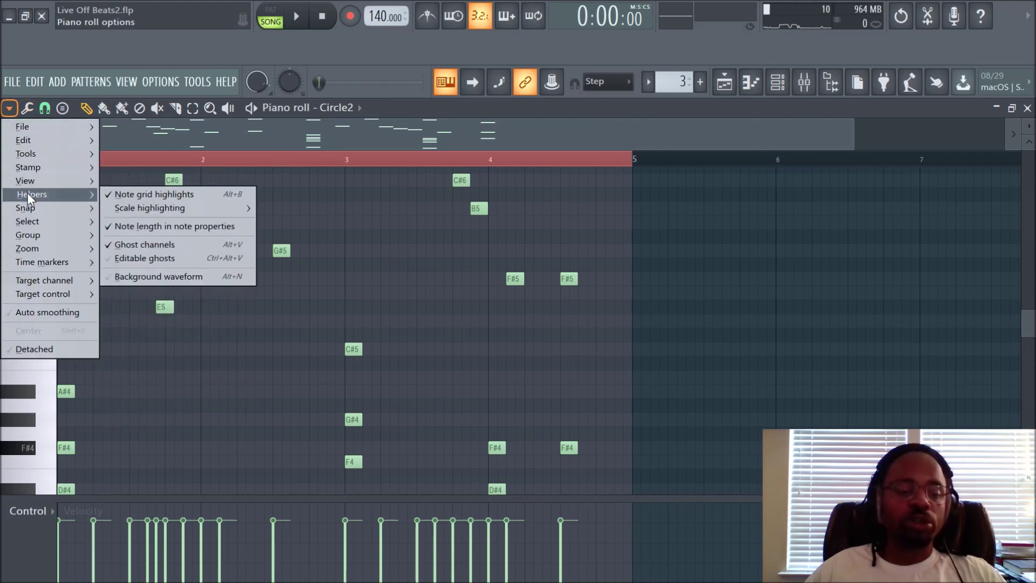
{"action": "mouse_move", "coordinate": [150, 213]}
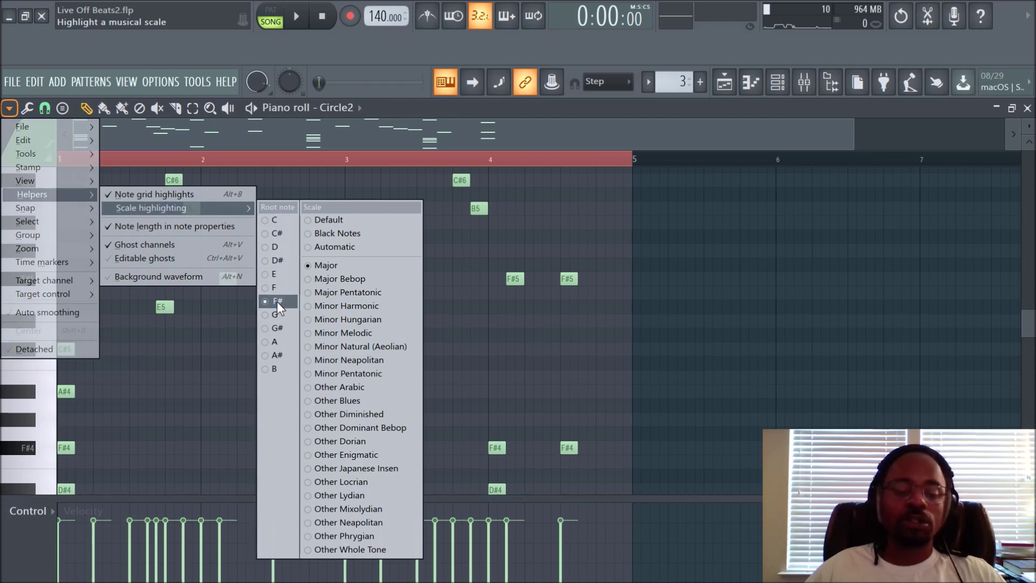
{"action": "left_click", "coordinate": [480, 331]}
- Open the playlist and unmute Track 3, which holds Pattern 4
{"action": "left_click", "coordinate": [724, 81]}
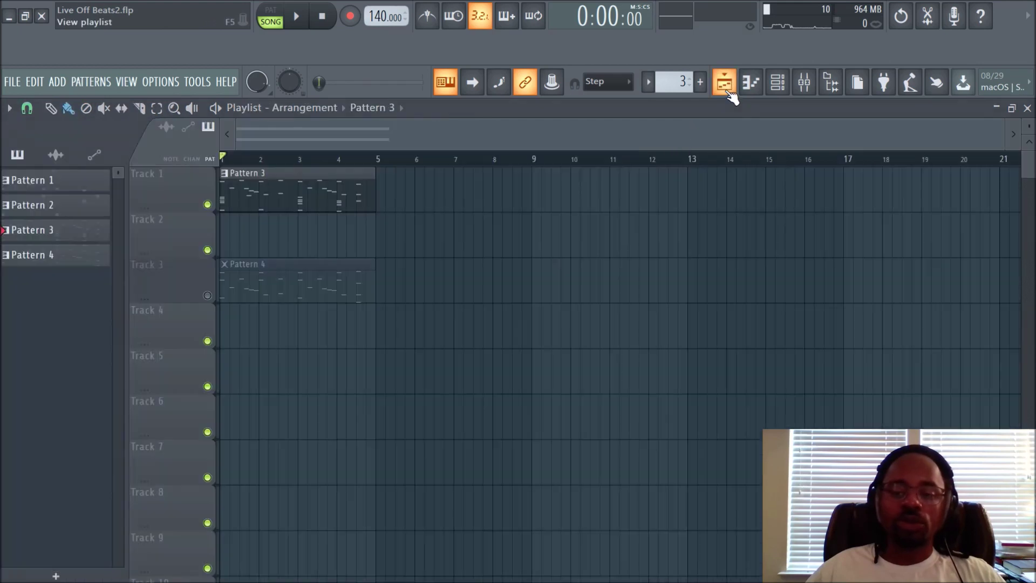
{"action": "left_click", "coordinate": [207, 296]}
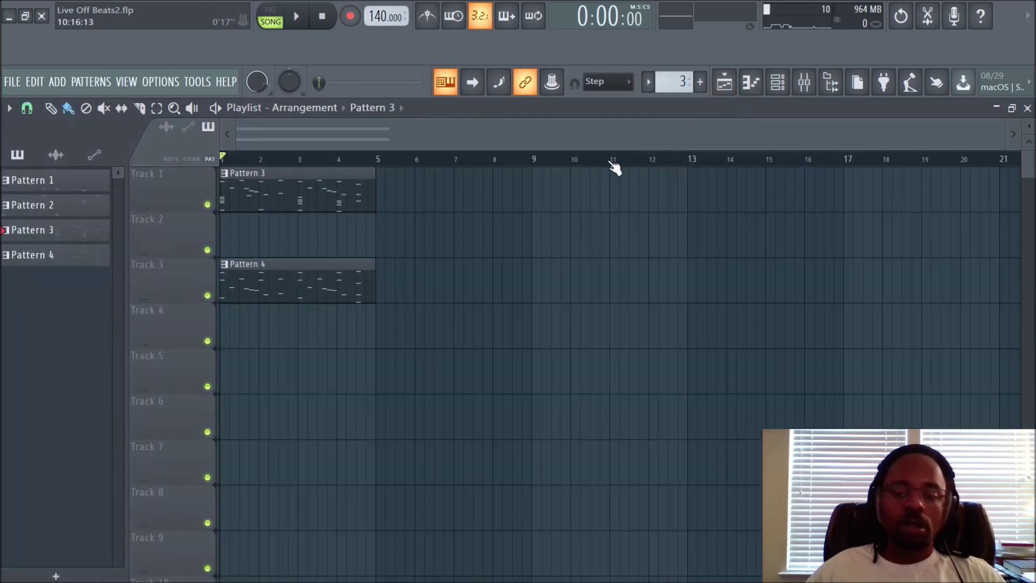
- Open Pattern 4 in the piano roll and examine its melody notes from bar 1 to bar 4
{"action": "scroll", "coordinate": [677, 82], "scroll_direction": "up", "scroll_amount": 1}
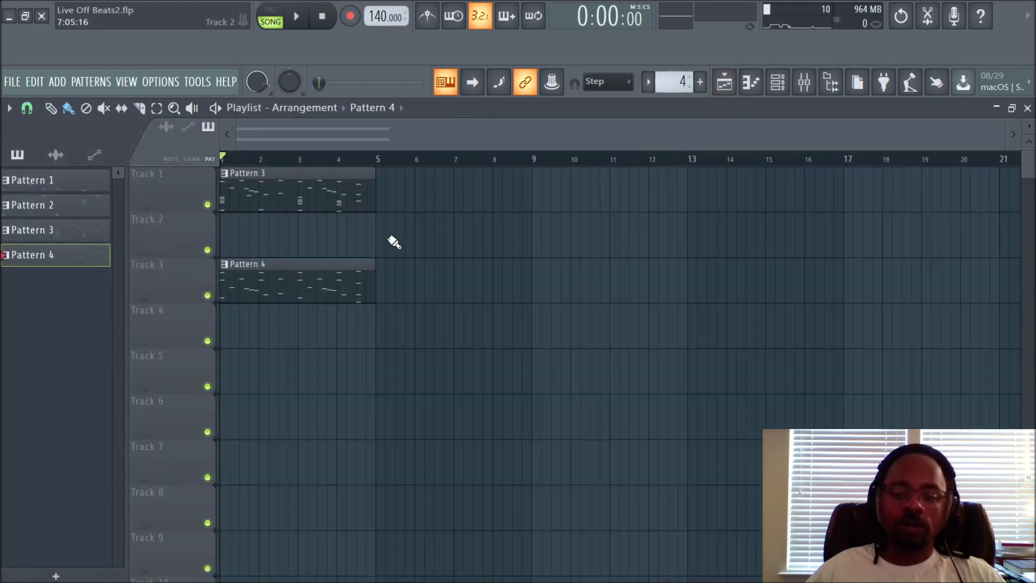
{"action": "double_click", "coordinate": [261, 284]}
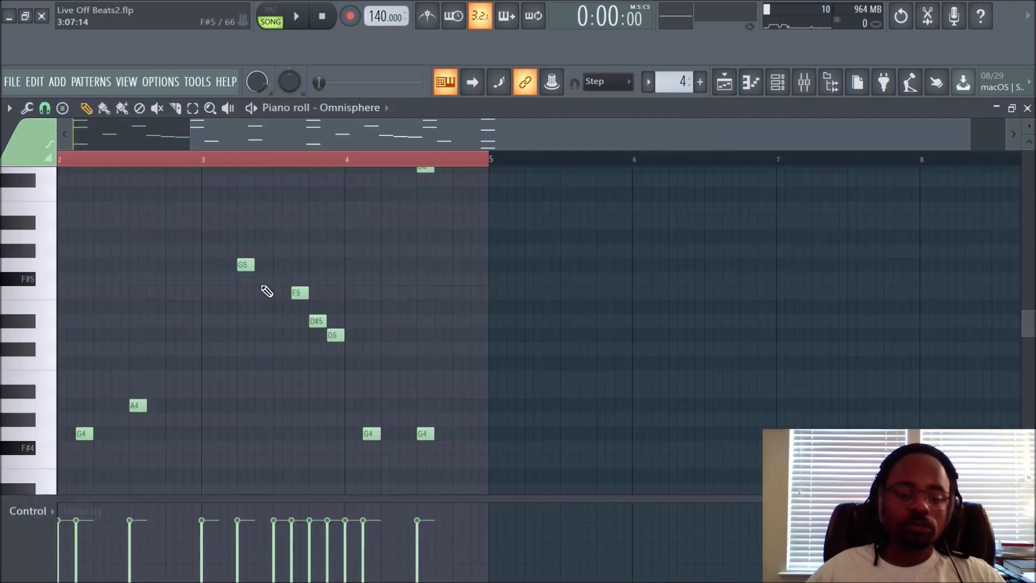
{"action": "scroll", "coordinate": [370, 227], "scroll_direction": "down", "scroll_amount": 5}
{"action": "scroll", "coordinate": [370, 227], "scroll_direction": "up", "scroll_amount": 3}
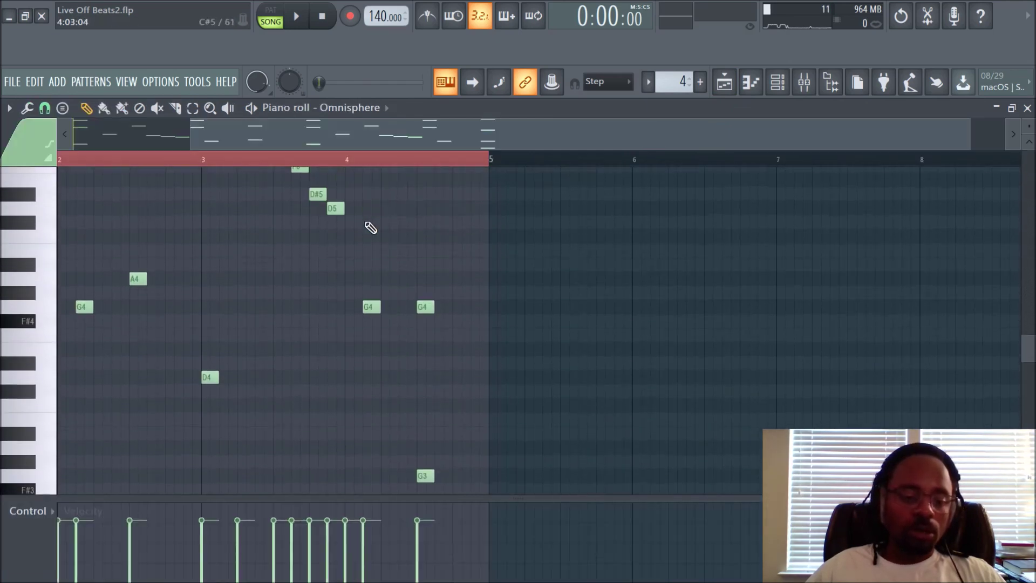
{"action": "left_click_drag", "start_coordinate": [314, 136], "coordinate": [72, 141]}
{"action": "scroll", "coordinate": [402, 286], "scroll_direction": "up", "scroll_amount": 2}
{"action": "scroll", "coordinate": [402, 287], "scroll_direction": "up", "scroll_amount": 2}
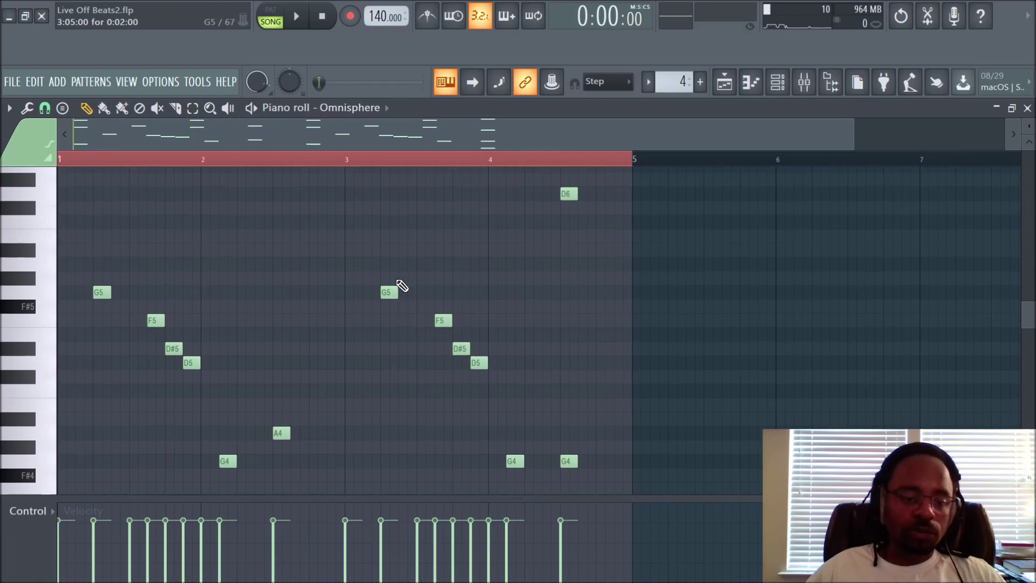
{"action": "scroll", "coordinate": [402, 286], "scroll_direction": "down", "scroll_amount": 4}
{"action": "scroll", "coordinate": [402, 286], "scroll_direction": "up", "scroll_amount": 2}
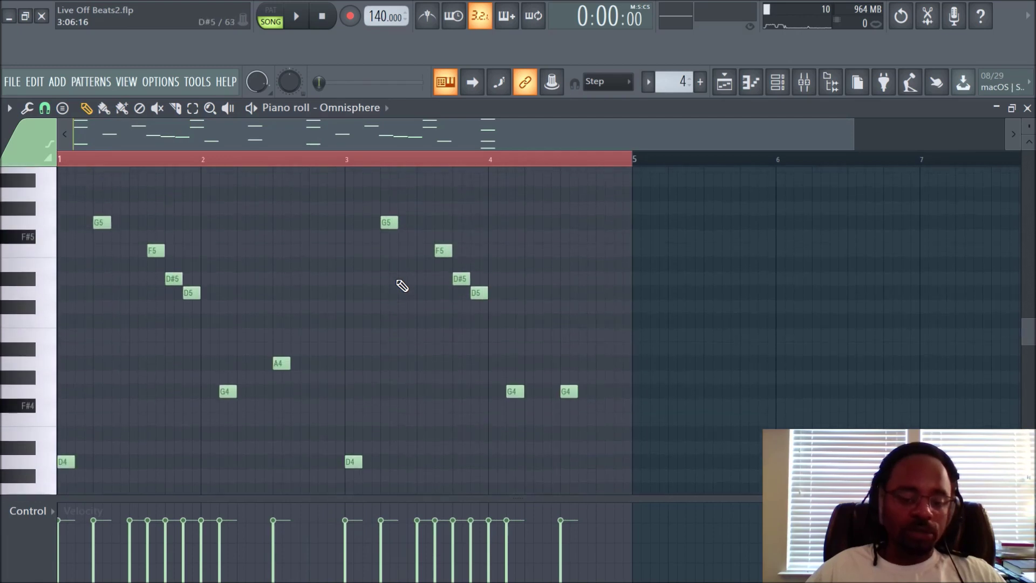
- Return to the playlist and mute Track 3, which holds Pattern 4
{"action": "left_click", "coordinate": [727, 88]}
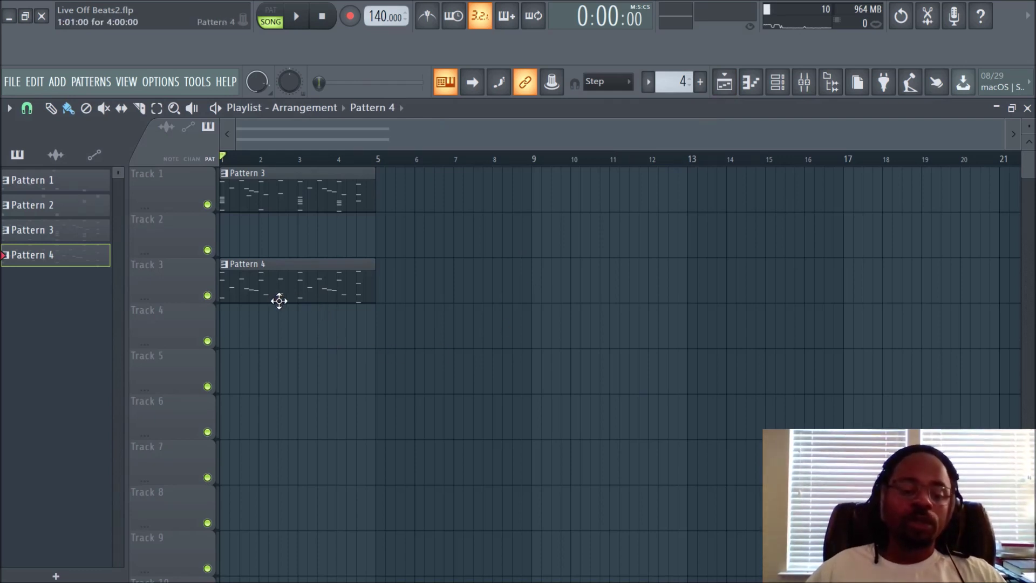
{"action": "left_click", "coordinate": [209, 296]}
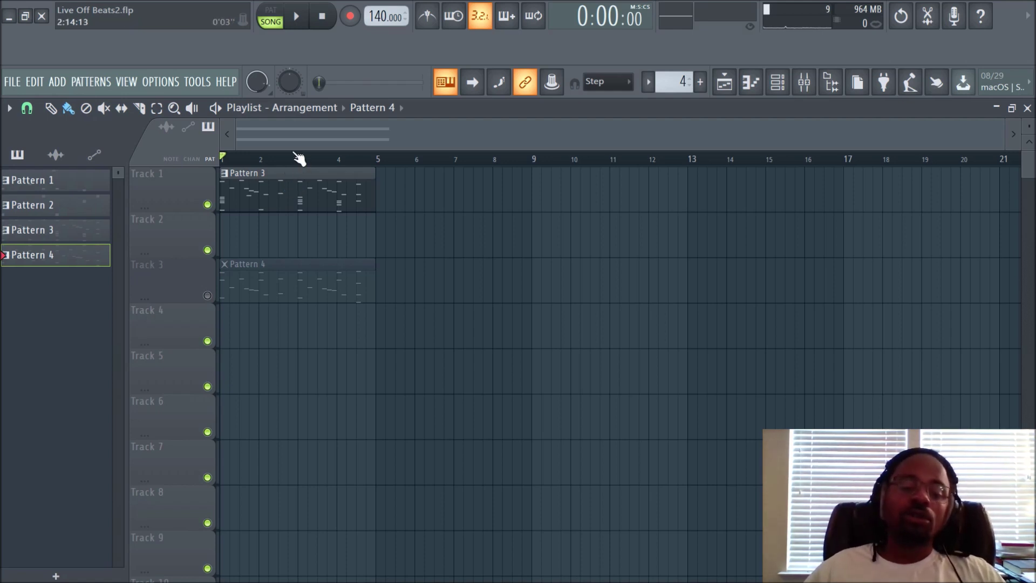
{"action": "scroll", "coordinate": [301, 162], "scroll_direction": "up", "scroll_amount": 5}
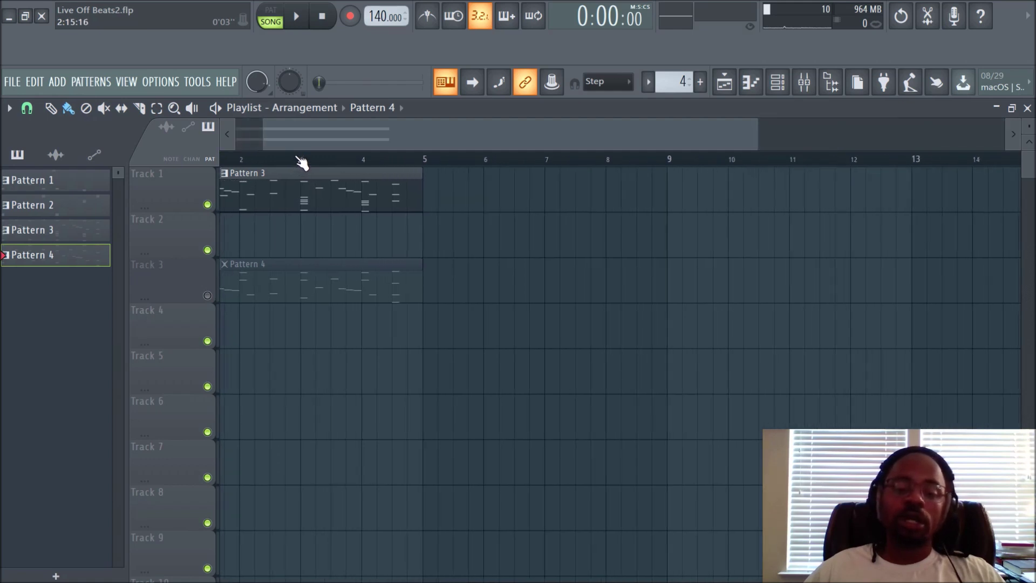